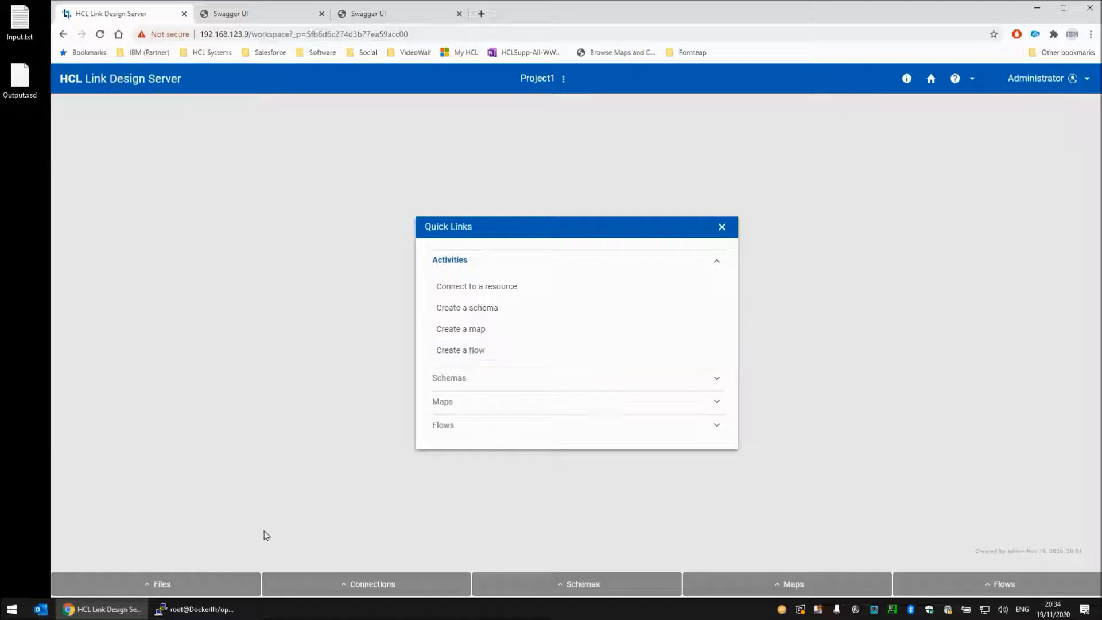
Check the contents of Input.txt from the desktop and upload it as a new project file
left_click(154, 582)
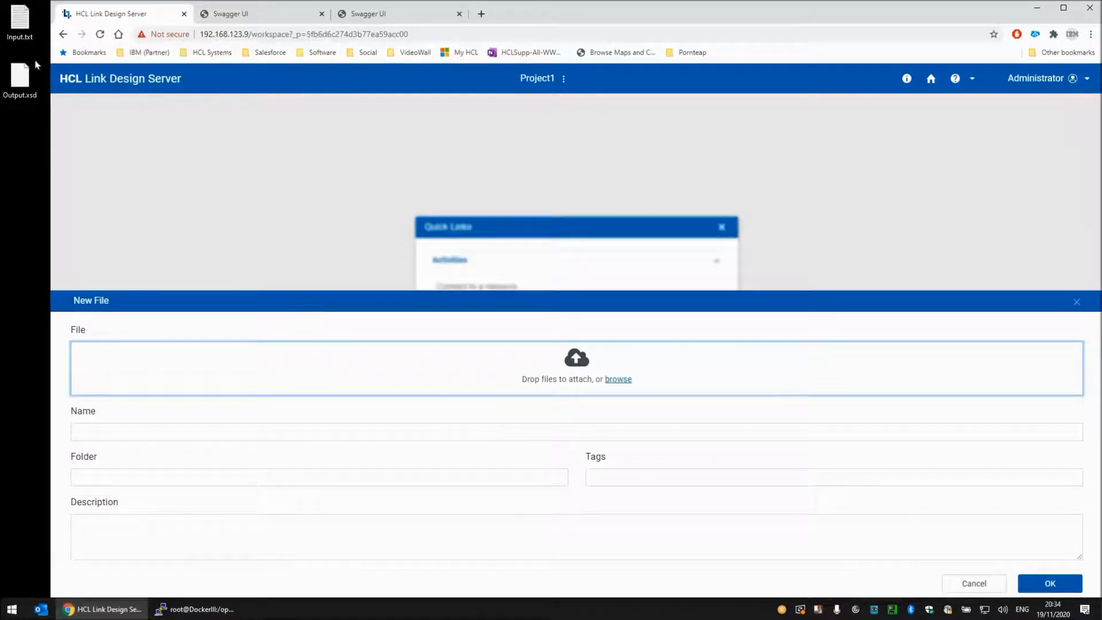
double_click(17, 27)
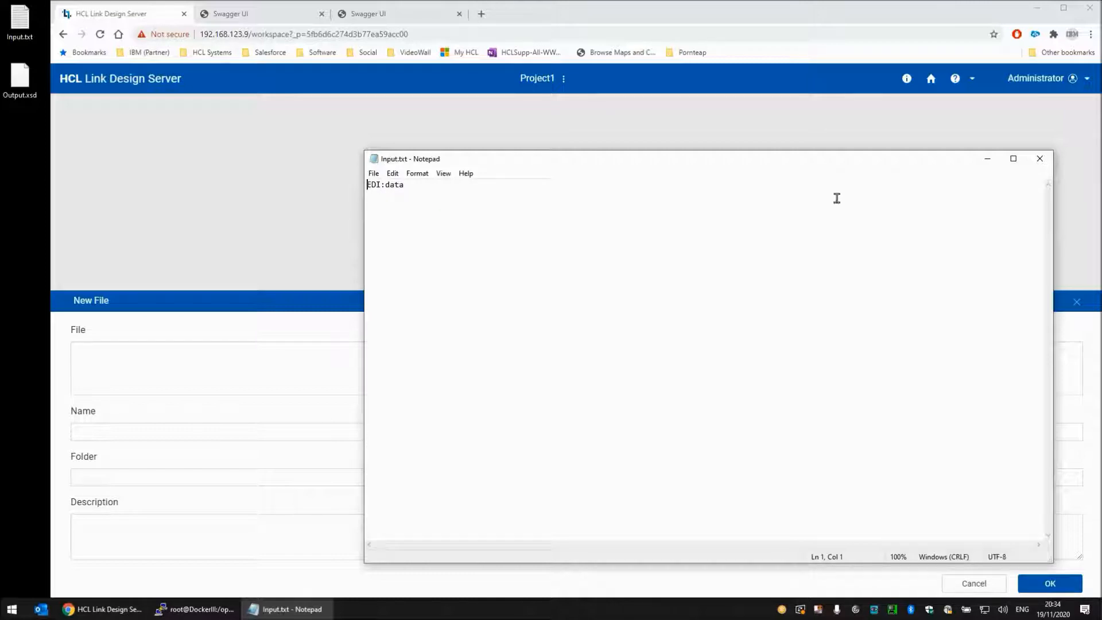
left_click(1040, 159)
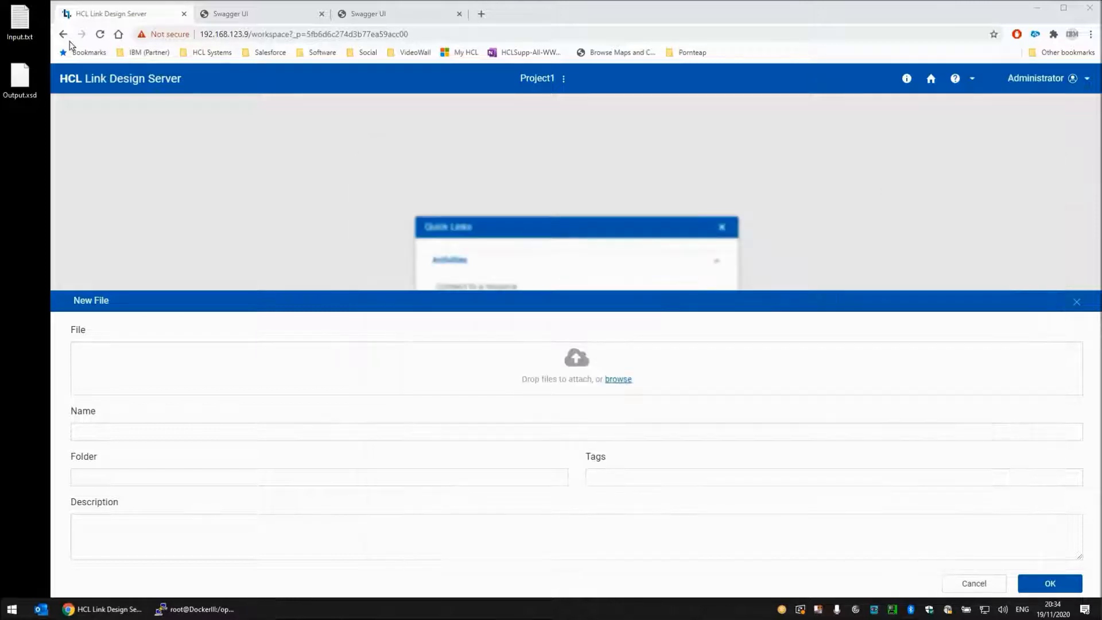
left_click_drag(17, 23, 620, 376)
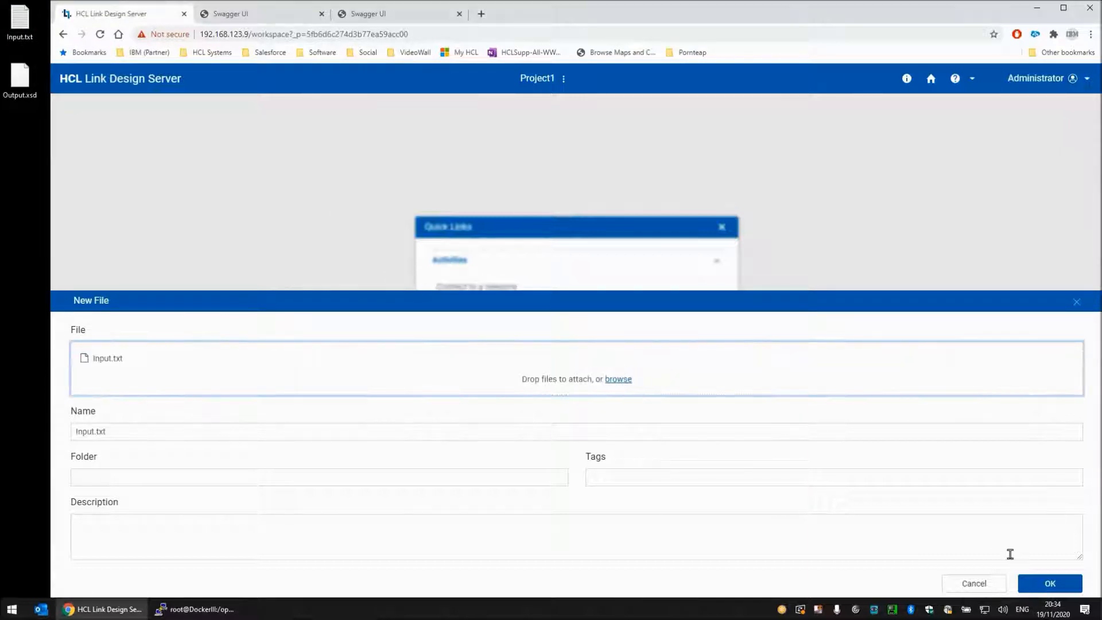
left_click(1048, 583)
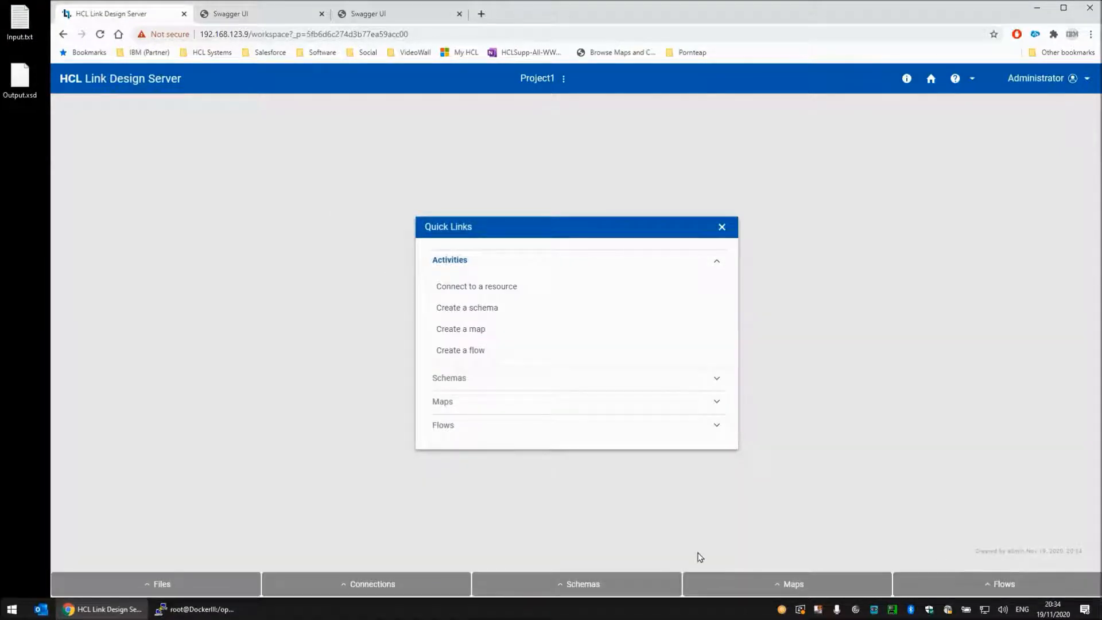
Import the desktop file Output.xsd into the project as a schema named Output
left_click(597, 582)
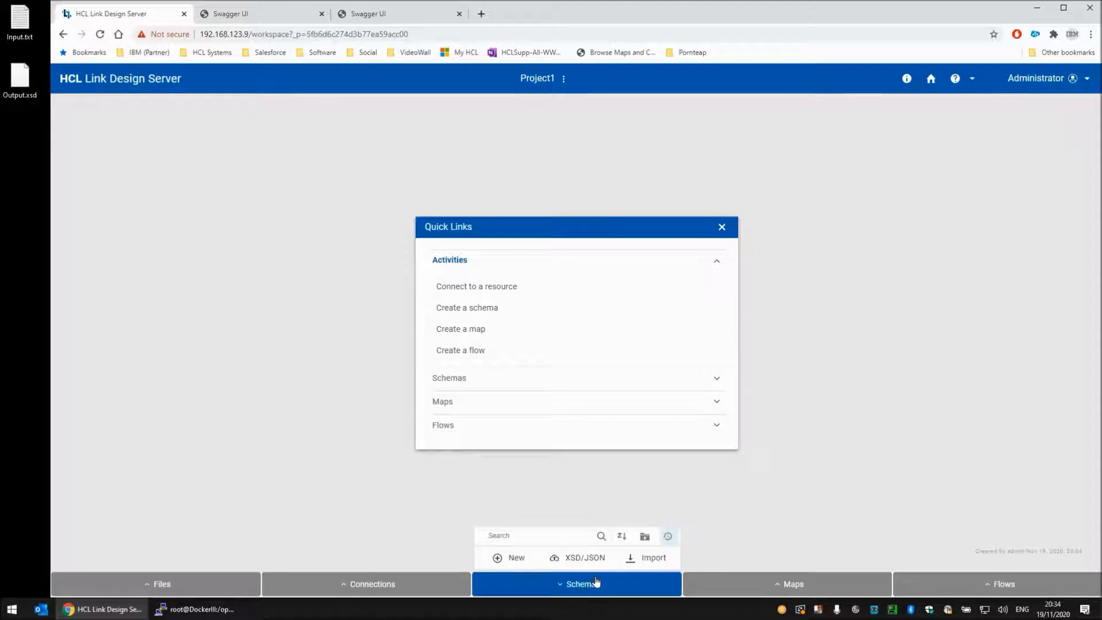
left_click(577, 557)
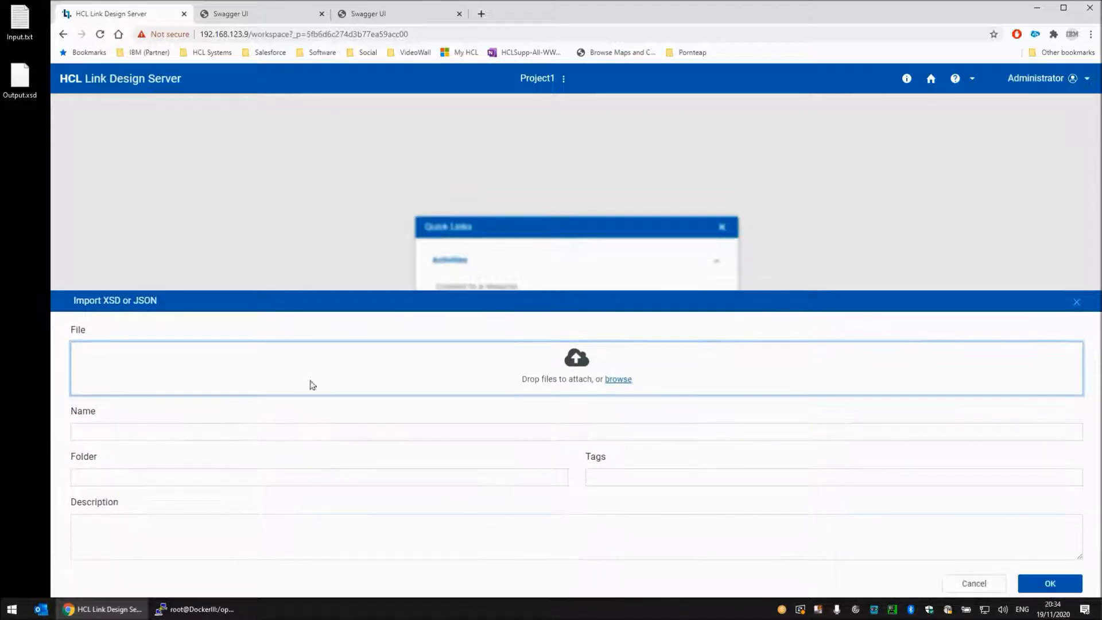
left_click(25, 87)
left_click_drag(25, 87, 623, 375)
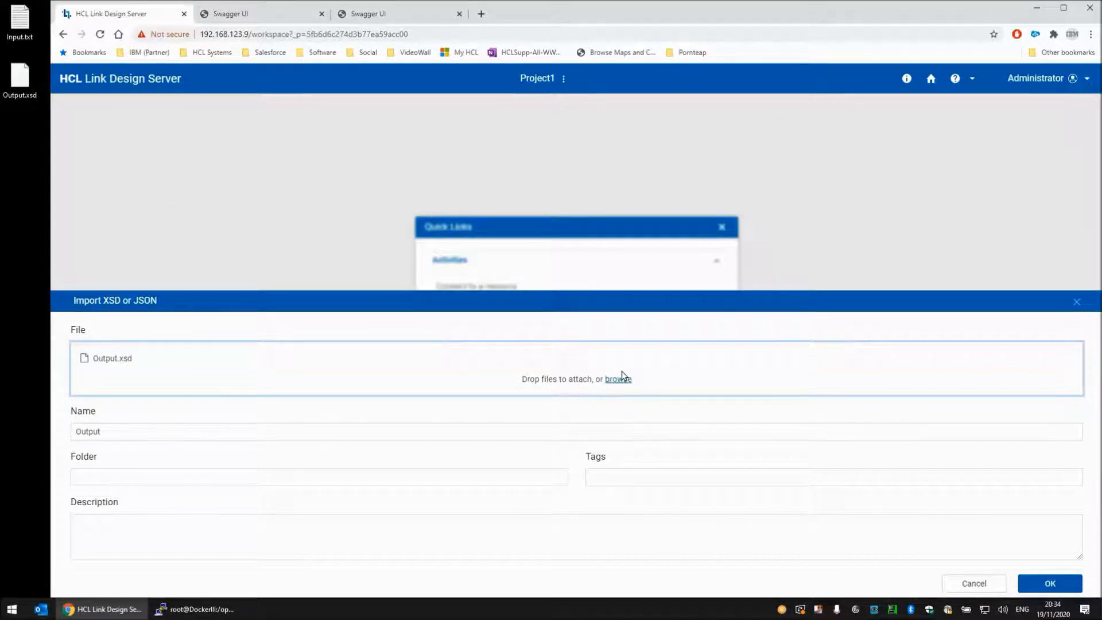
left_click(1051, 583)
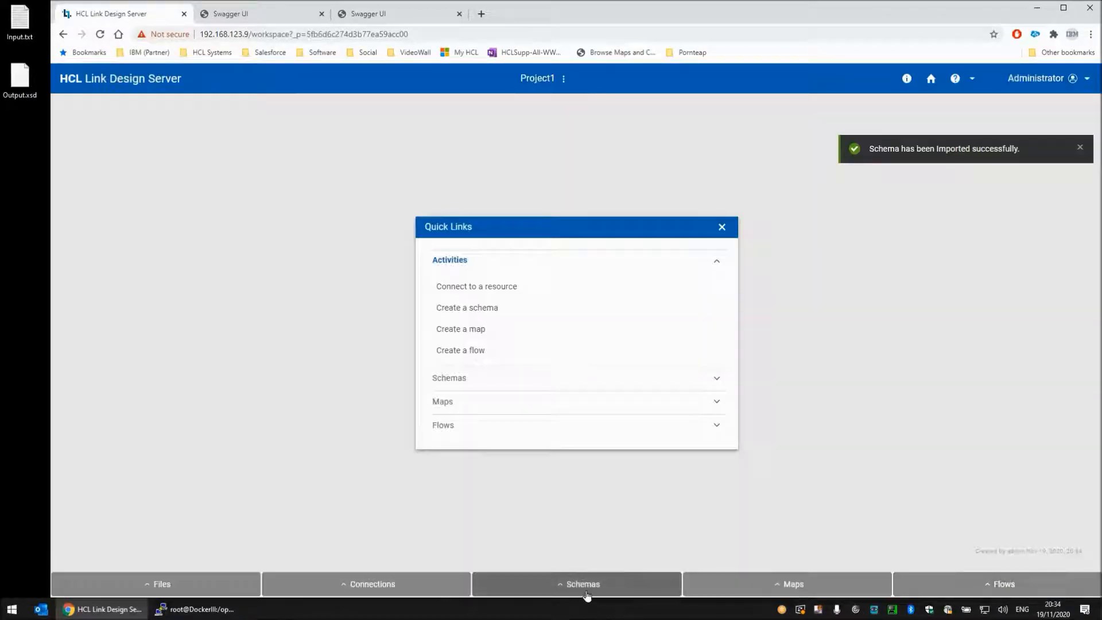
Create a new empty schema named EdiSchema
left_click(584, 592)
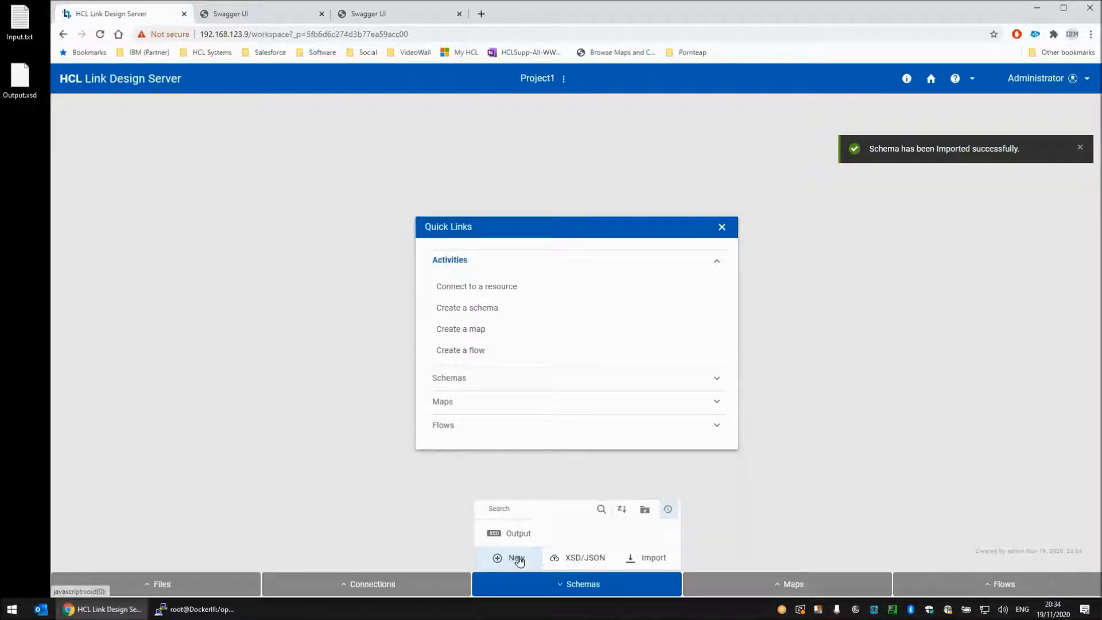
left_click(517, 558)
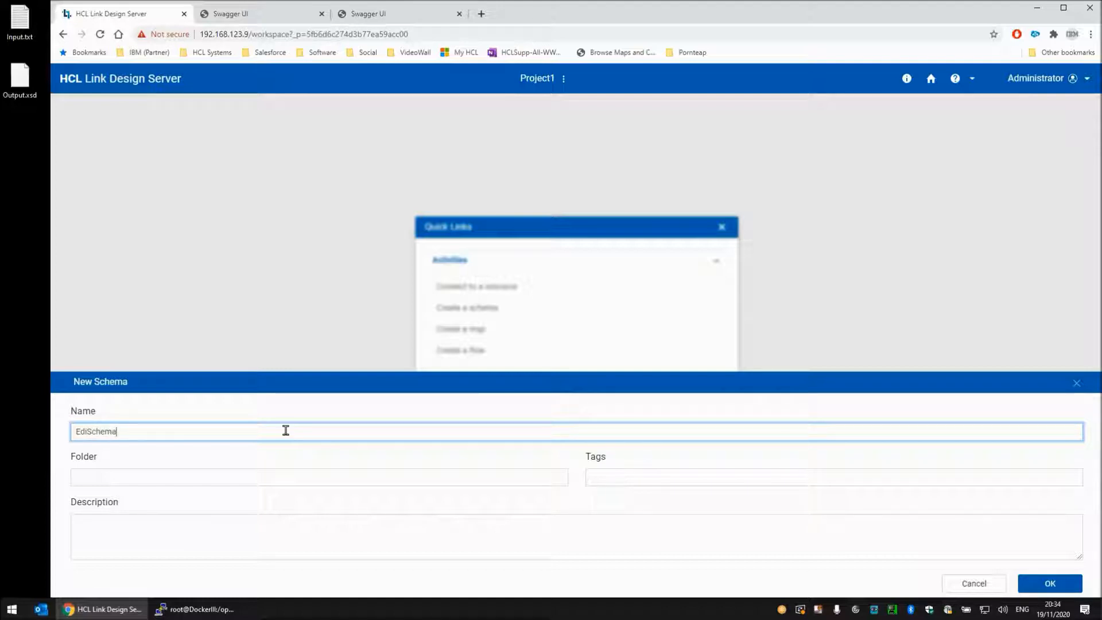
left_click(1050, 584)
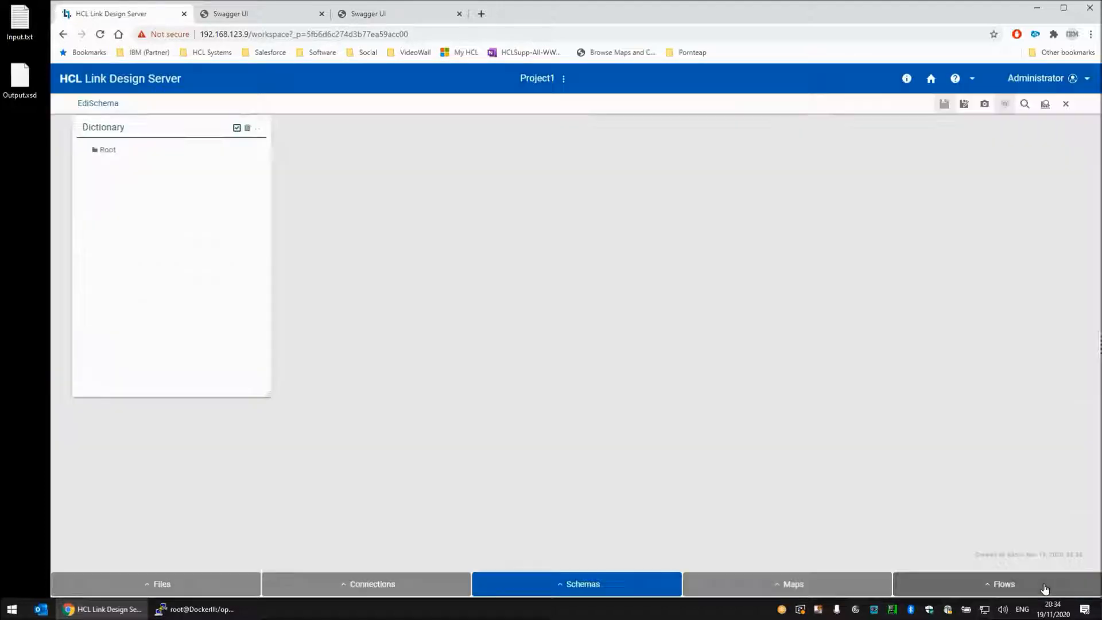
Add a type named TextItem under Root in the EdiSchema dictionary and make it an Item
right_click(115, 154)
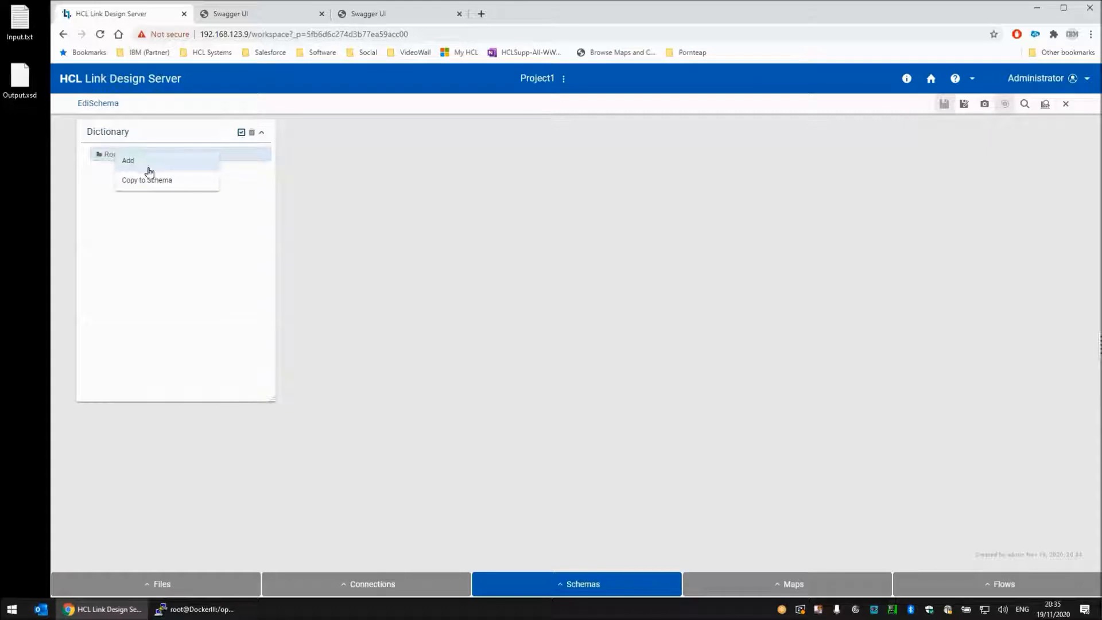
left_click(142, 164)
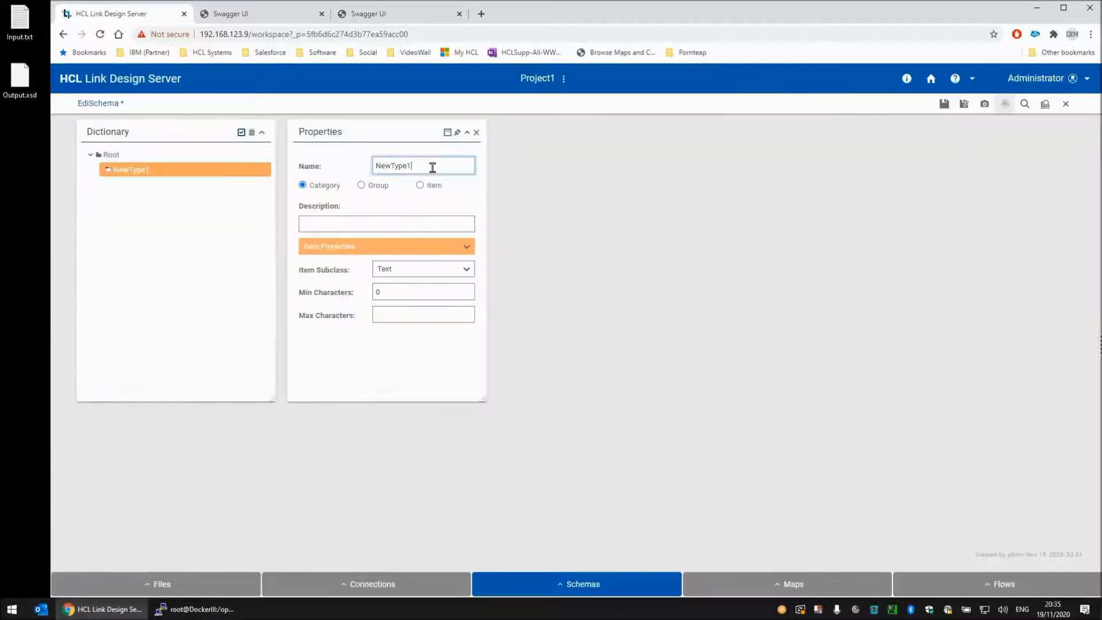
type("TextItem")
left_click(362, 246)
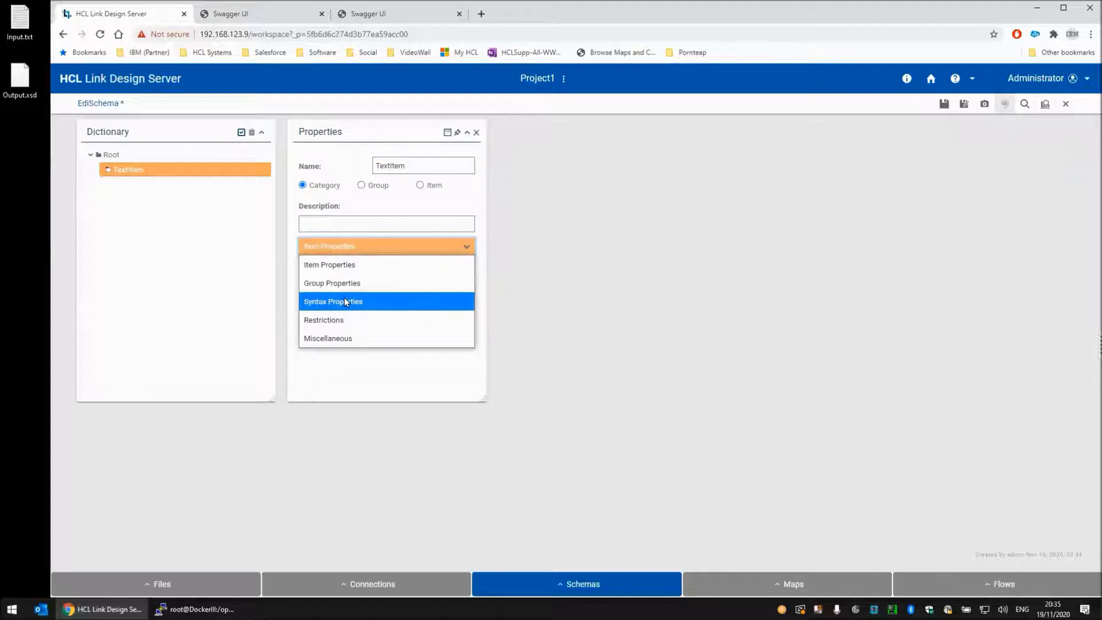
left_click(358, 265)
left_click(420, 185)
In TextItem's syntax properties, set the initiator to Literal with the value EDI:
left_click(353, 247)
left_click(348, 281)
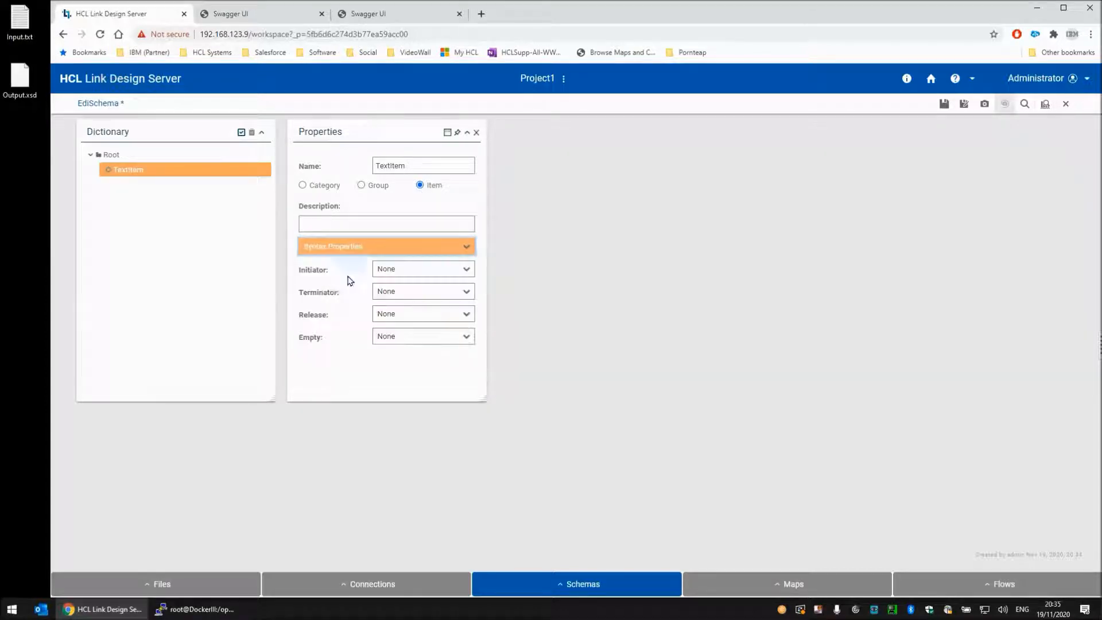
left_click(401, 271)
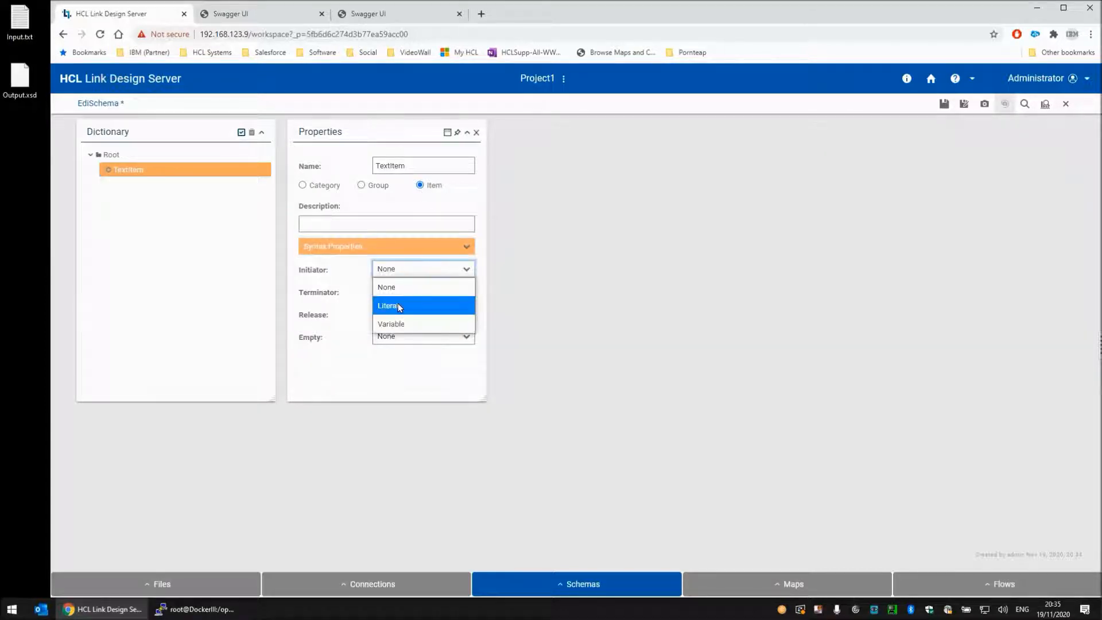
left_click(398, 303)
left_click(397, 293)
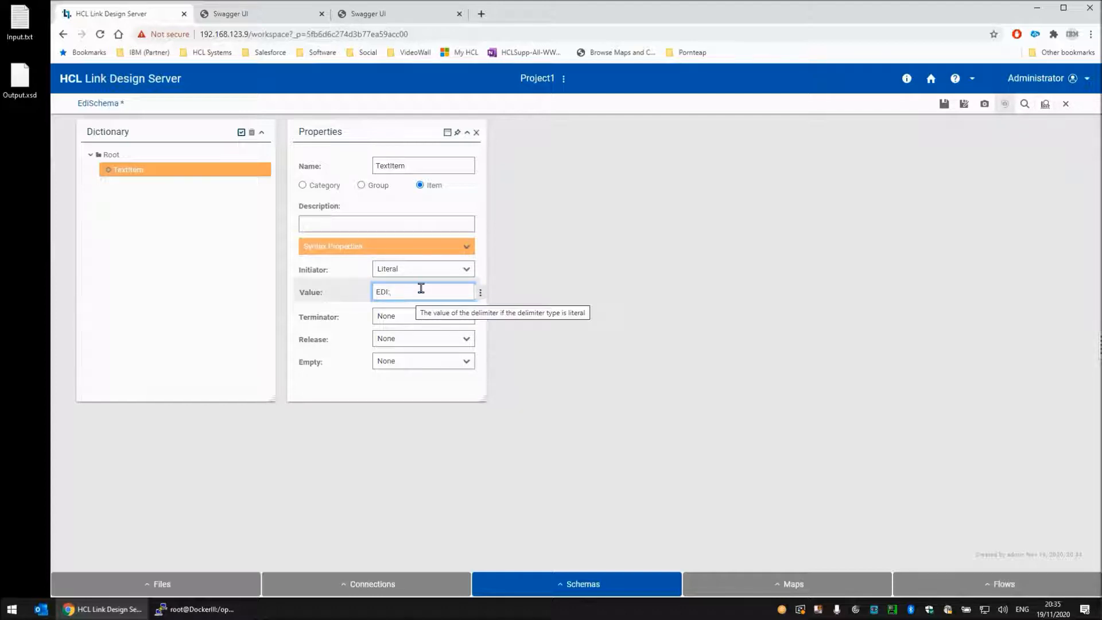
Close the TextItem properties, then save and close EdiSchema
left_click(476, 133)
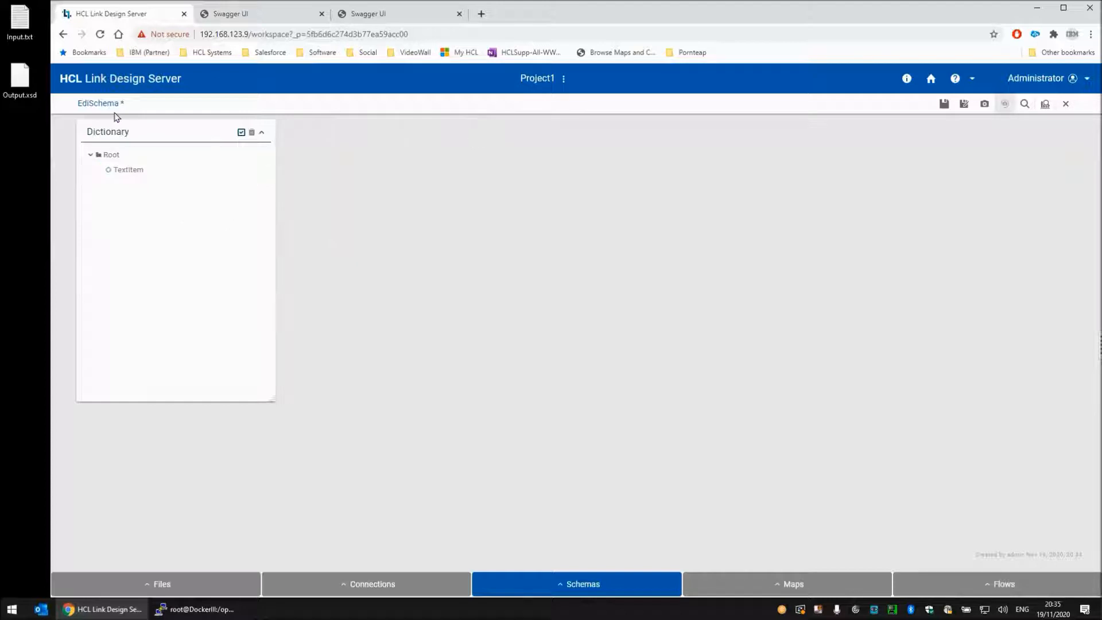
left_click(945, 105)
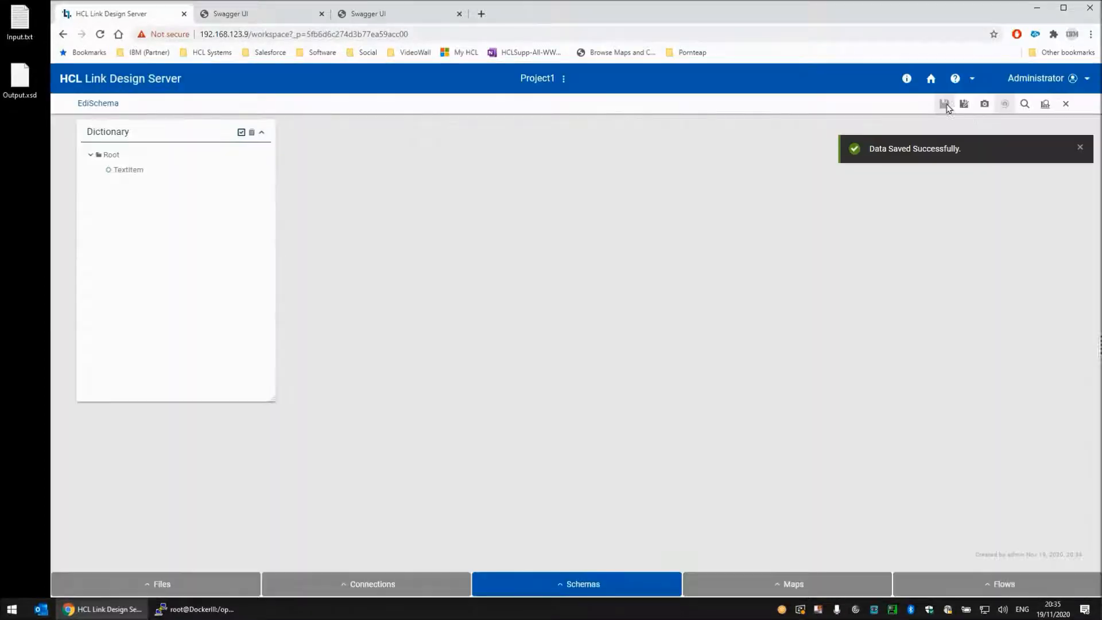
left_click(1067, 104)
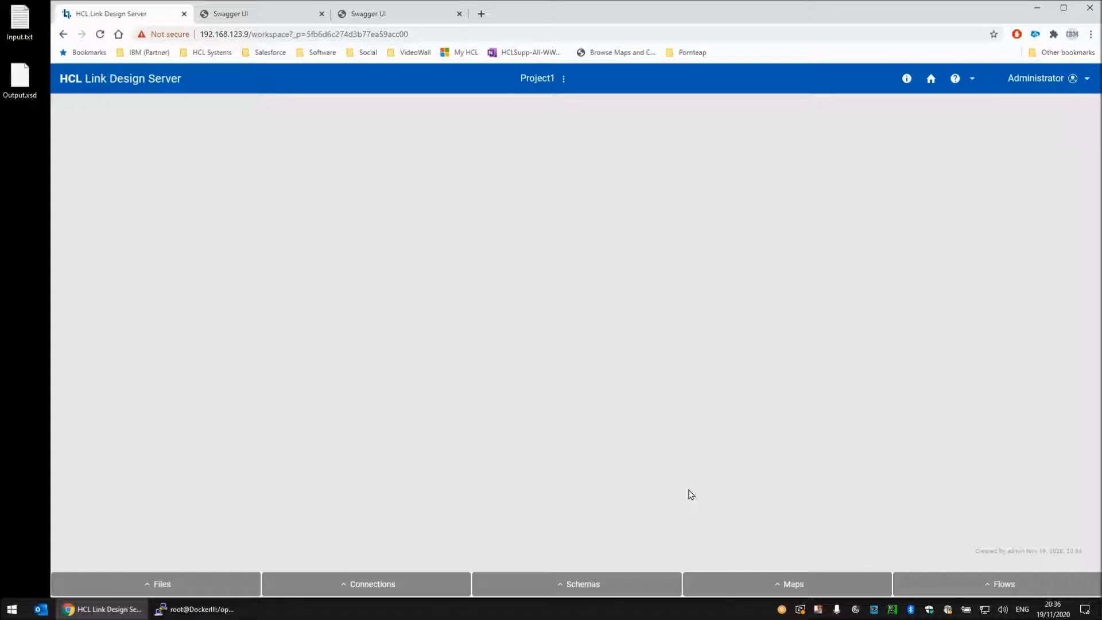
Create a new map named Edi2Xml
left_click(793, 584)
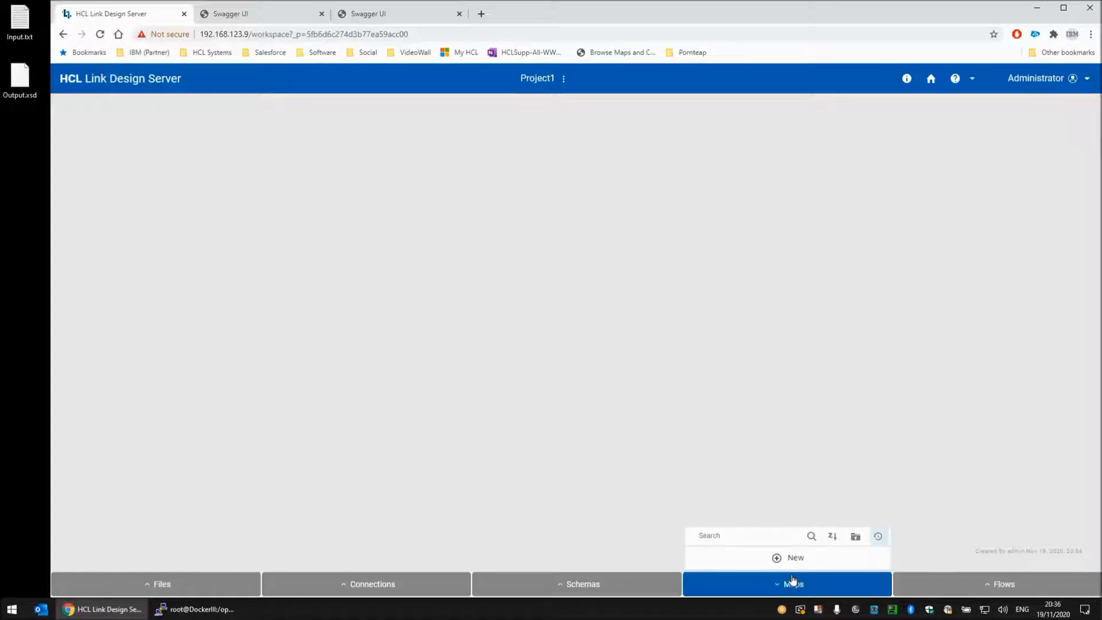
left_click(792, 559)
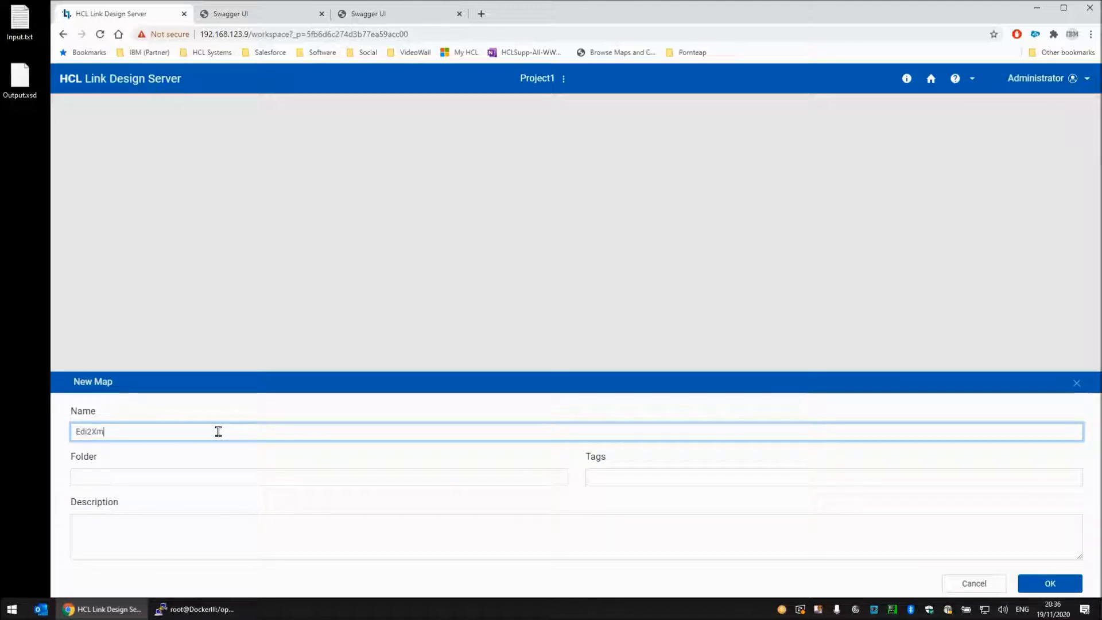
left_click(1044, 586)
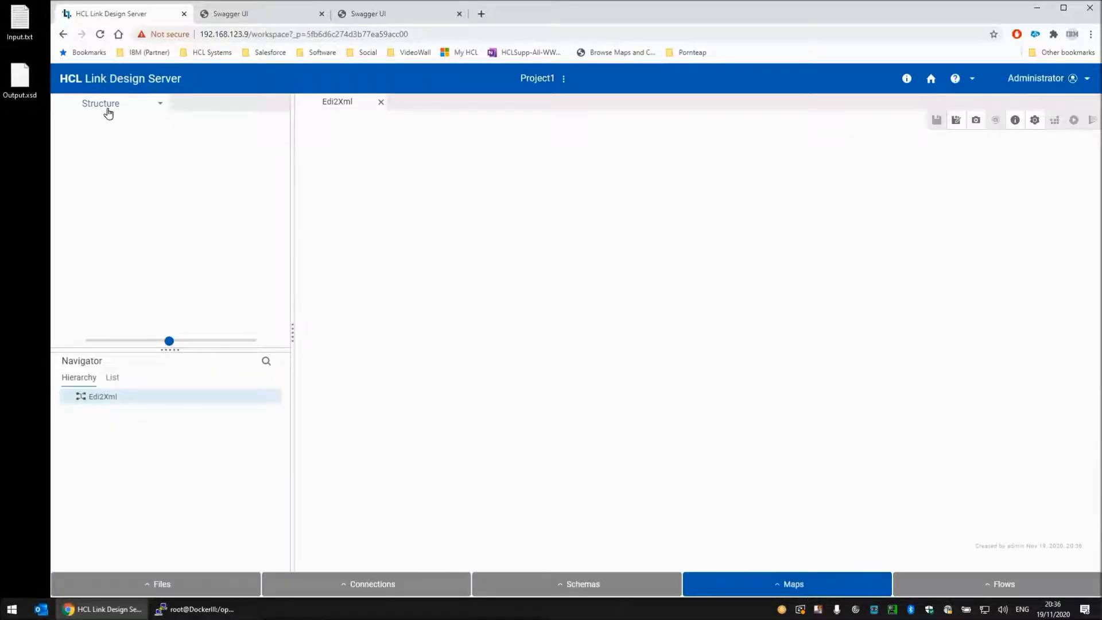
Start a new source in the Edi2Xml map and name it In1
left_click(108, 110)
left_click(106, 123)
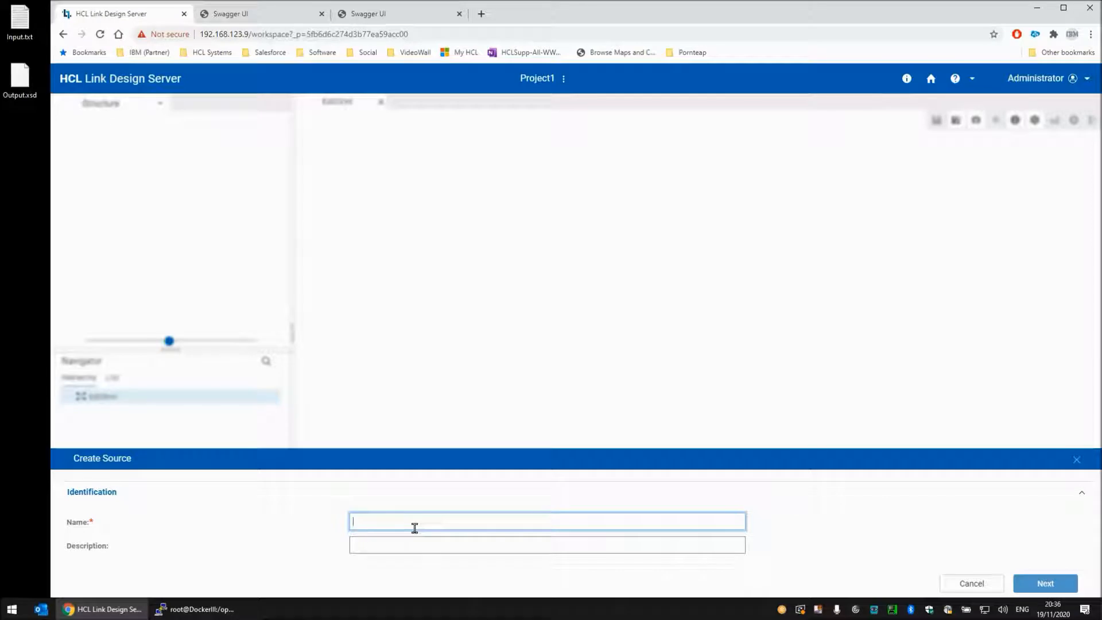
type("I")
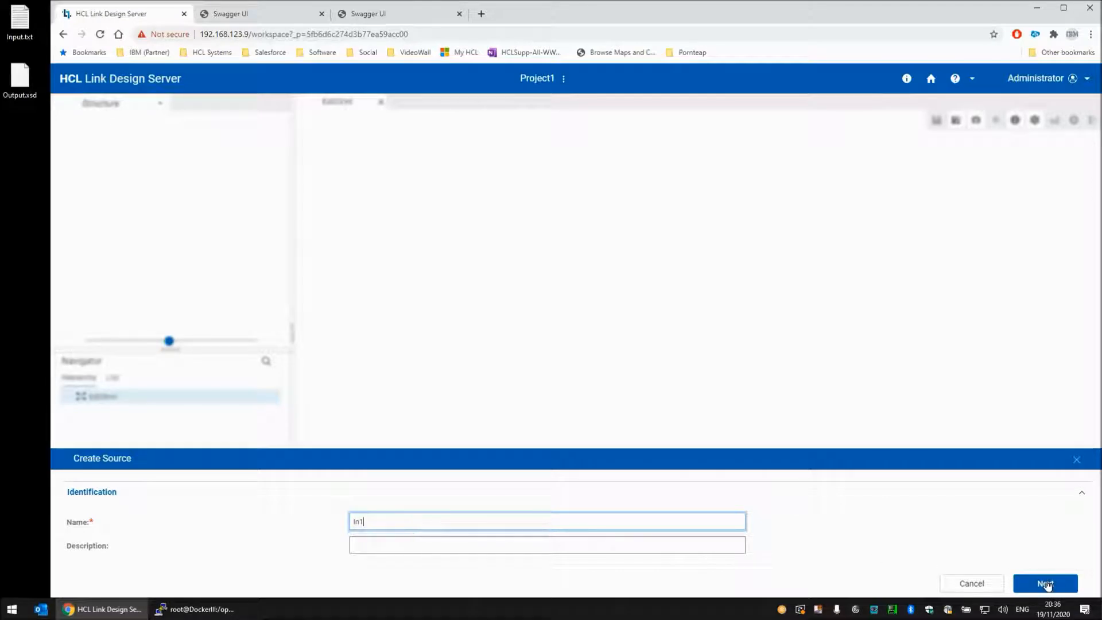
type("n1")
left_click(1046, 584)
Configure In1's connection to use the command line, with type File and command line Input.txt
left_click(360, 521)
left_click(360, 496)
left_click(386, 474)
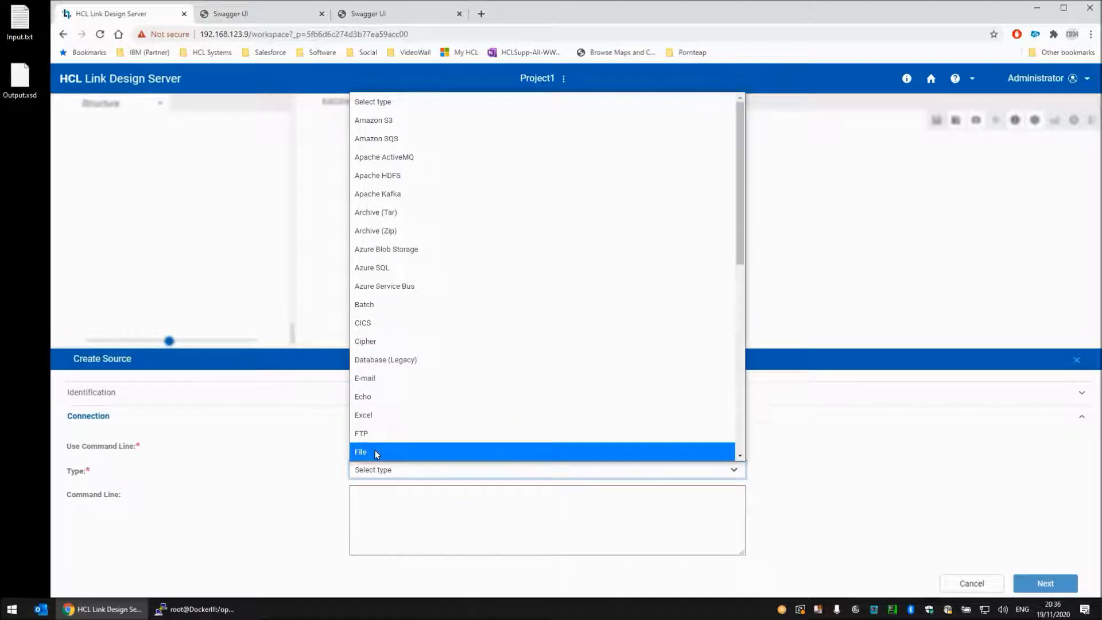
left_click(378, 455)
left_click(393, 510)
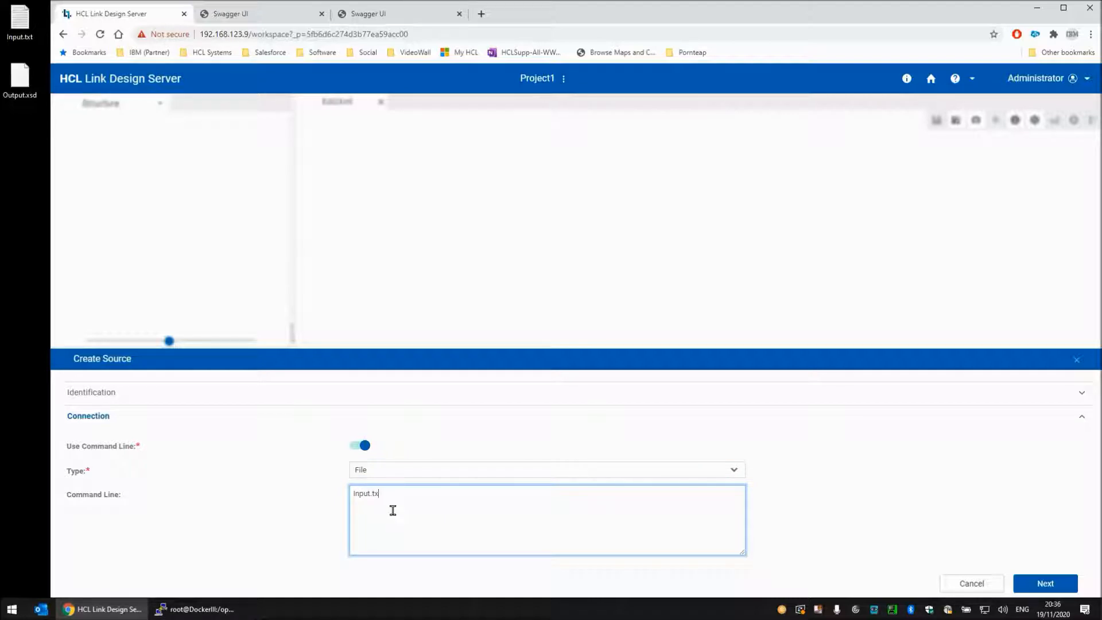
left_click(1046, 583)
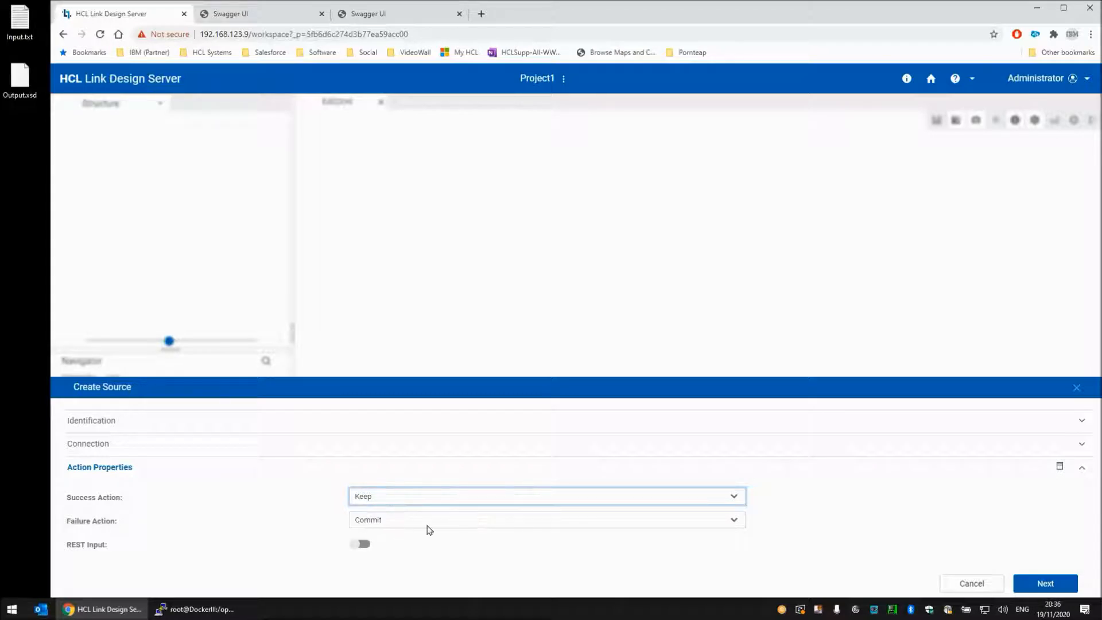
Keep the default action properties, assign schema EdiSchema with type TextItem, and finish creating the In1 source
left_click(1043, 583)
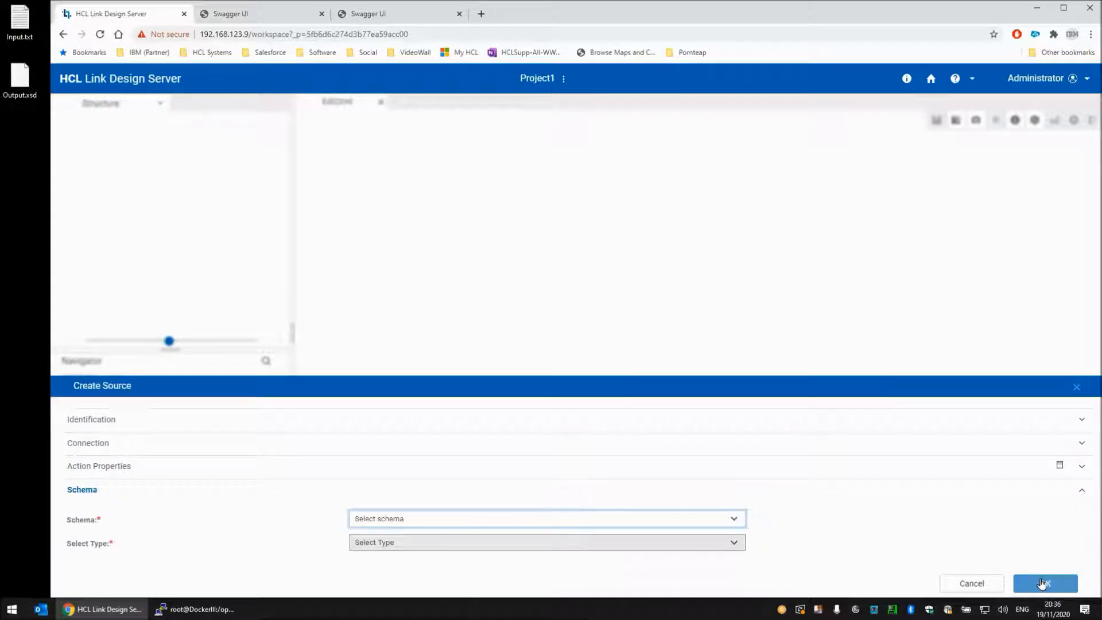
left_click(430, 523)
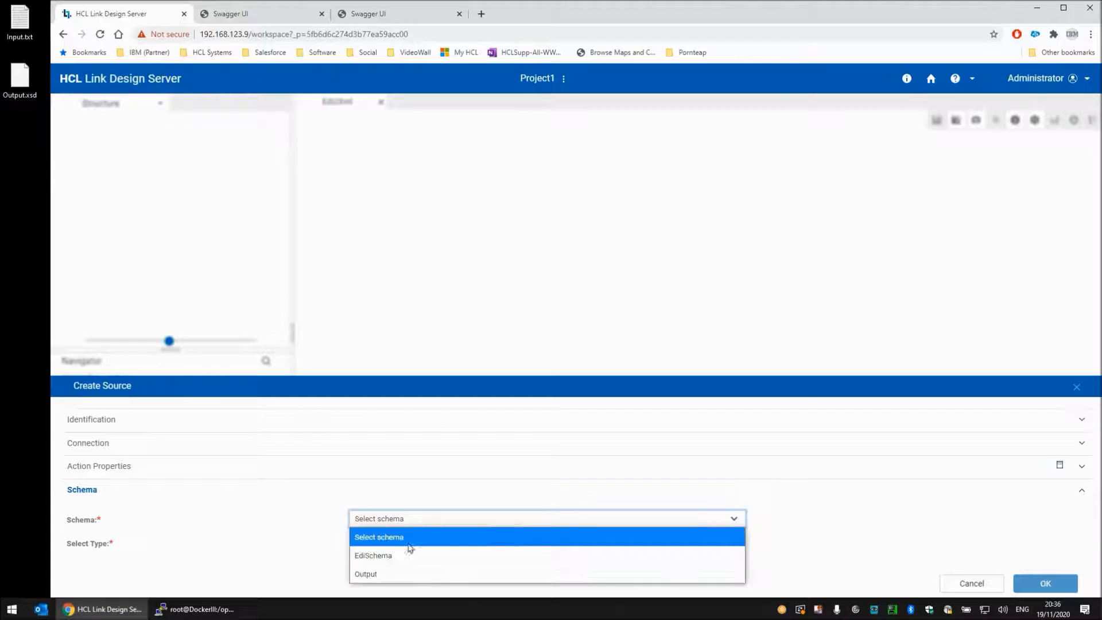
left_click(395, 557)
left_click(399, 547)
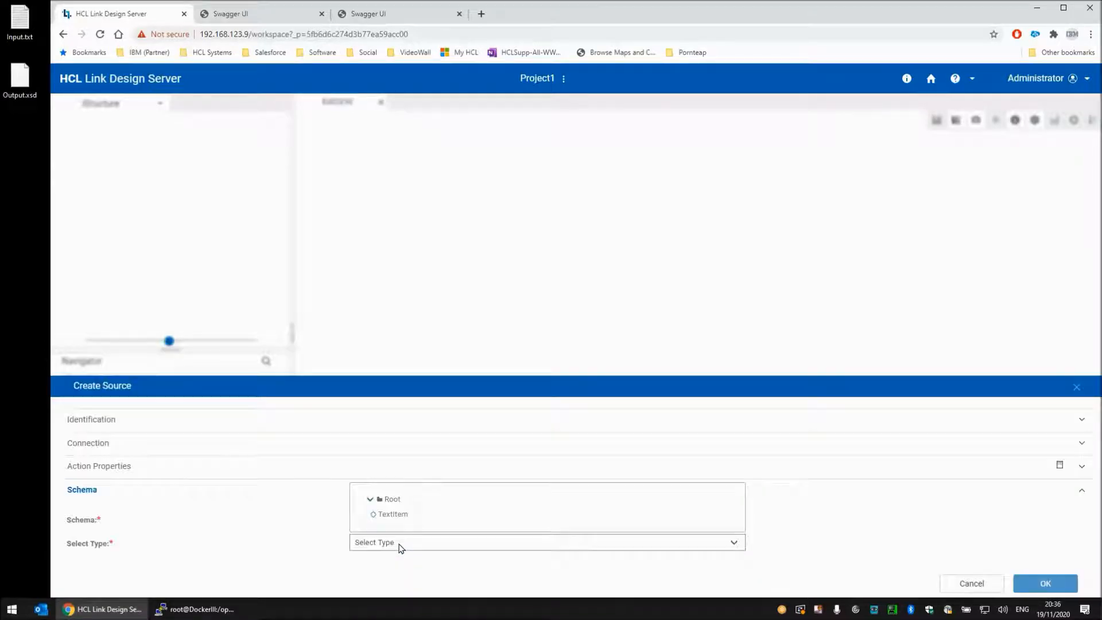
left_click(399, 515)
left_click(1039, 586)
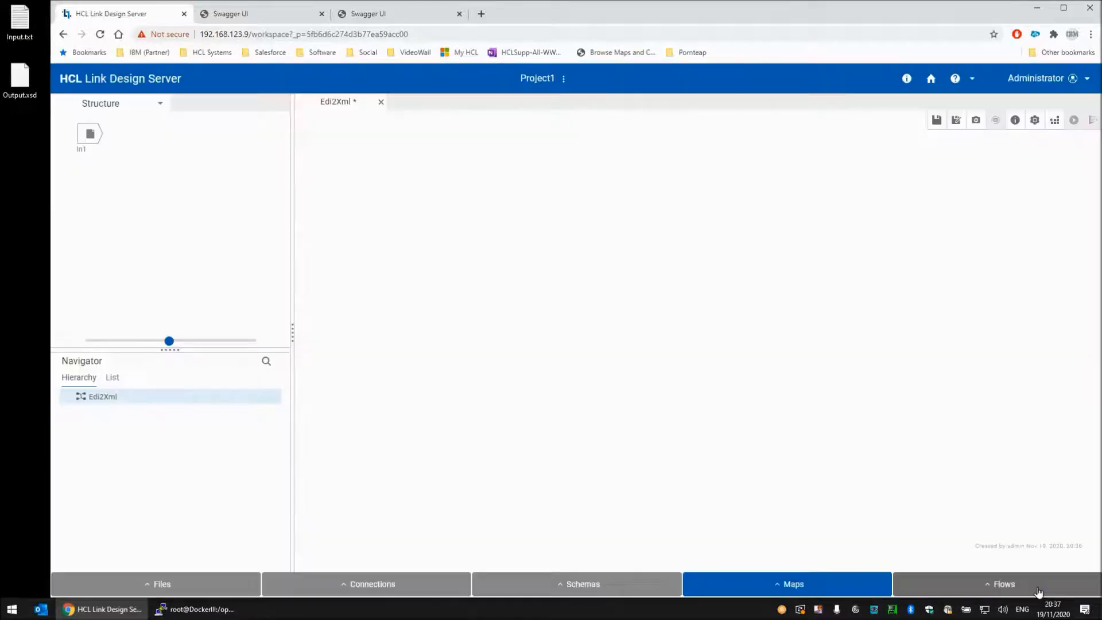
Start a new target in the Edi2Xml map and name it Out1
left_click(109, 109)
left_click(106, 141)
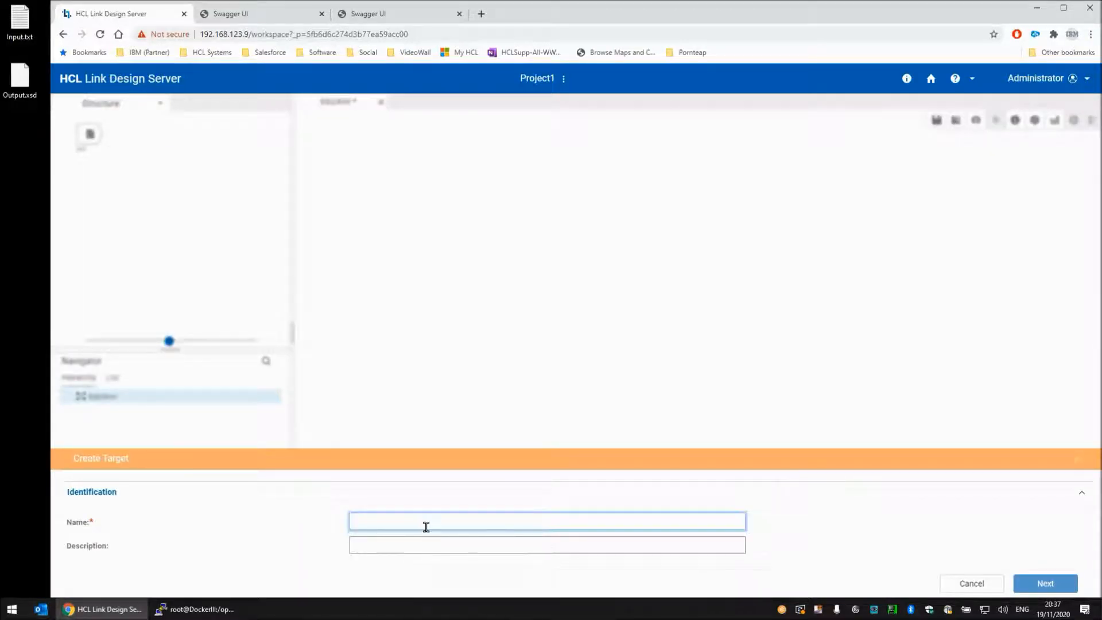
type("Out1")
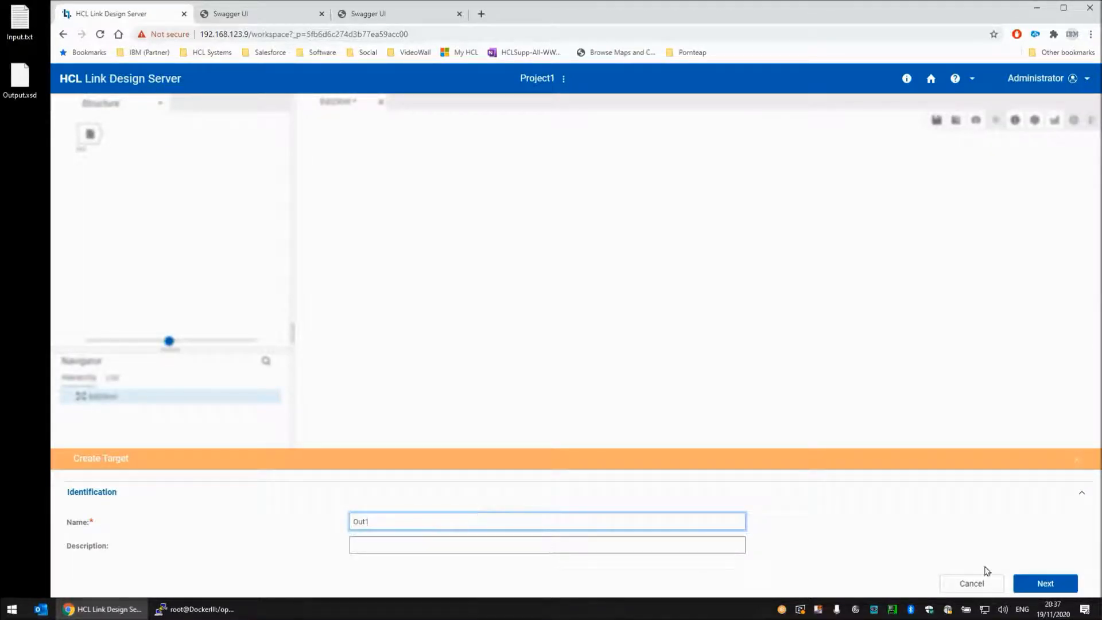
left_click(1030, 583)
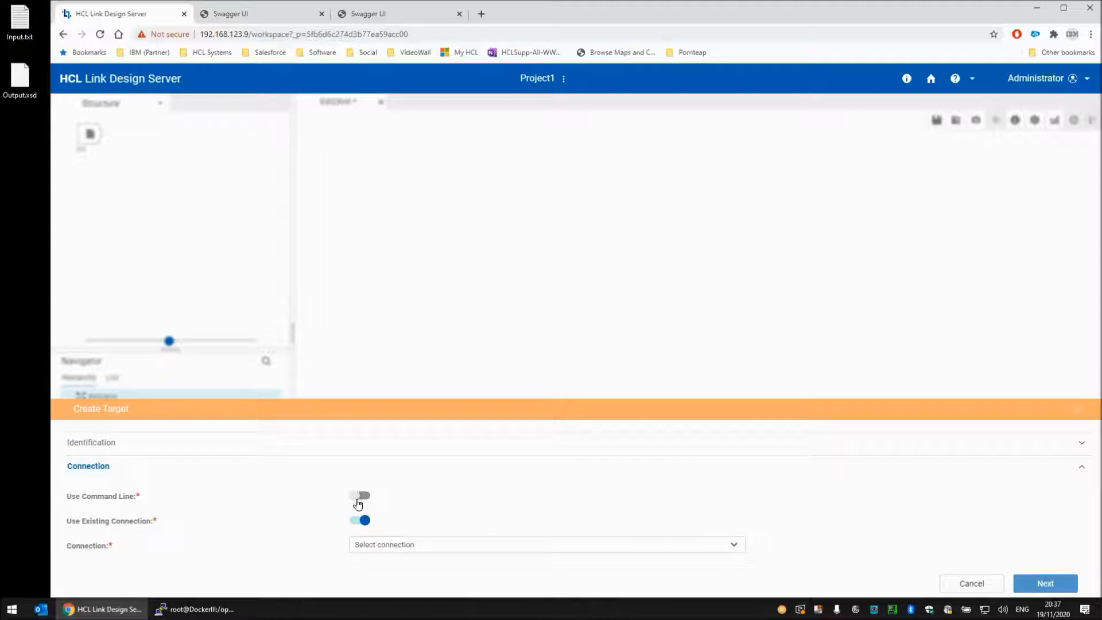
Configure Out1's connection to use the command line, with type File and command line Output.xml
left_click(362, 520)
left_click(361, 496)
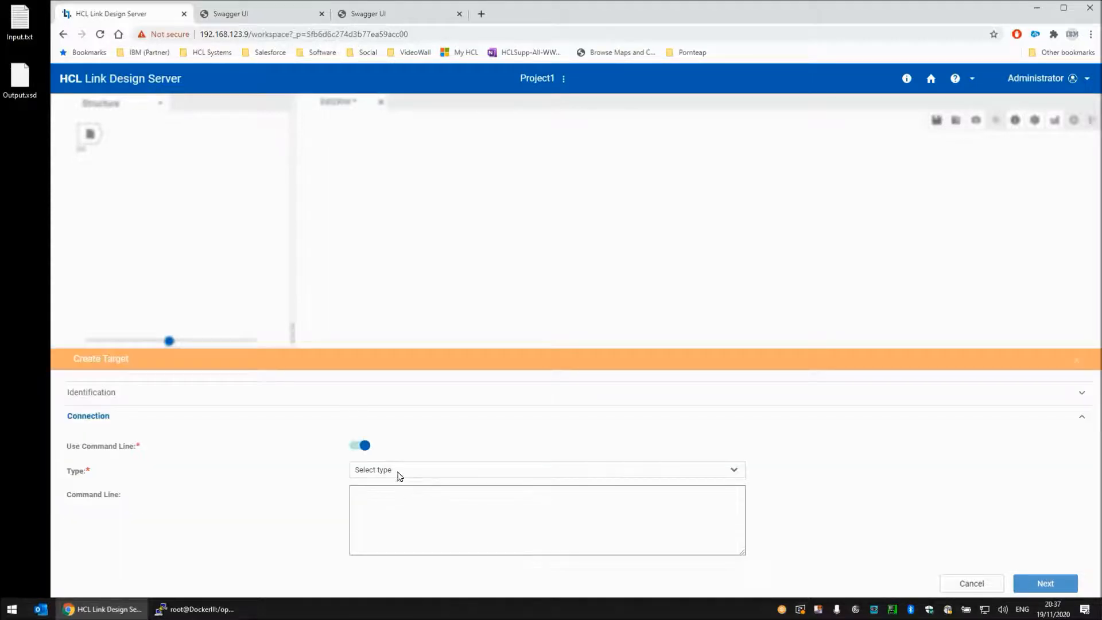
left_click(397, 470)
scroll(390, 453, "down", 1)
left_click(391, 416)
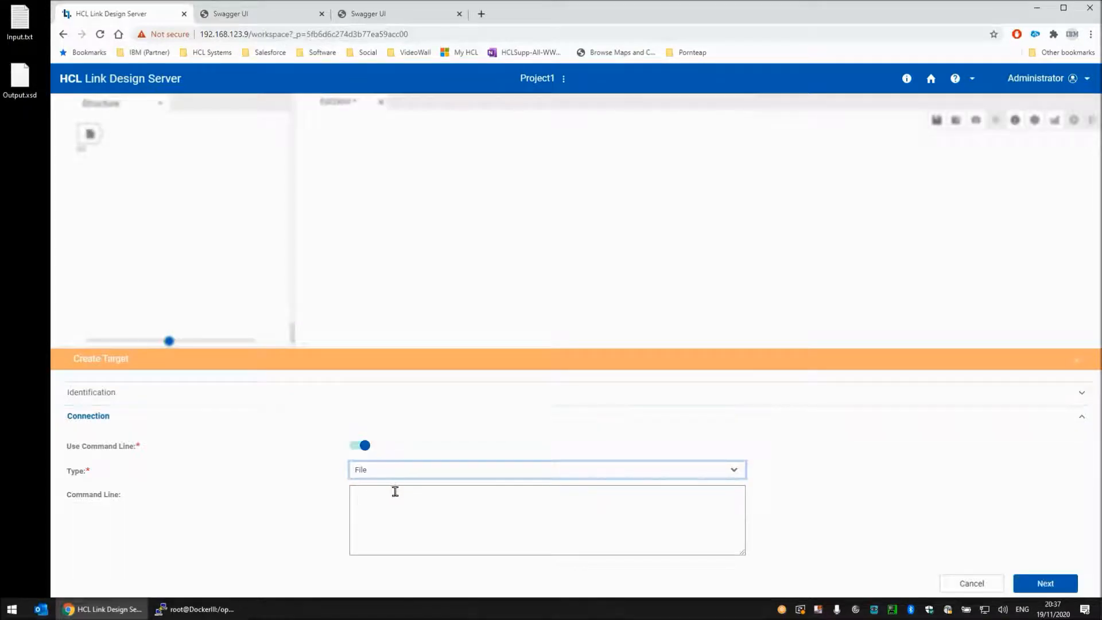
left_click(395, 495)
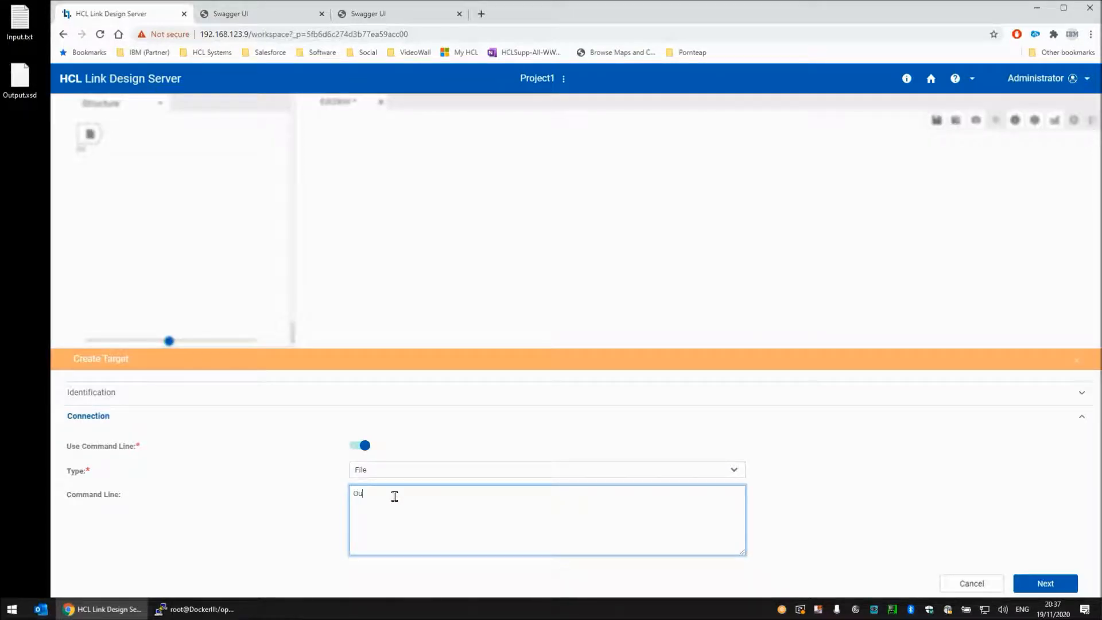
type("Output.xml")
left_click(1042, 583)
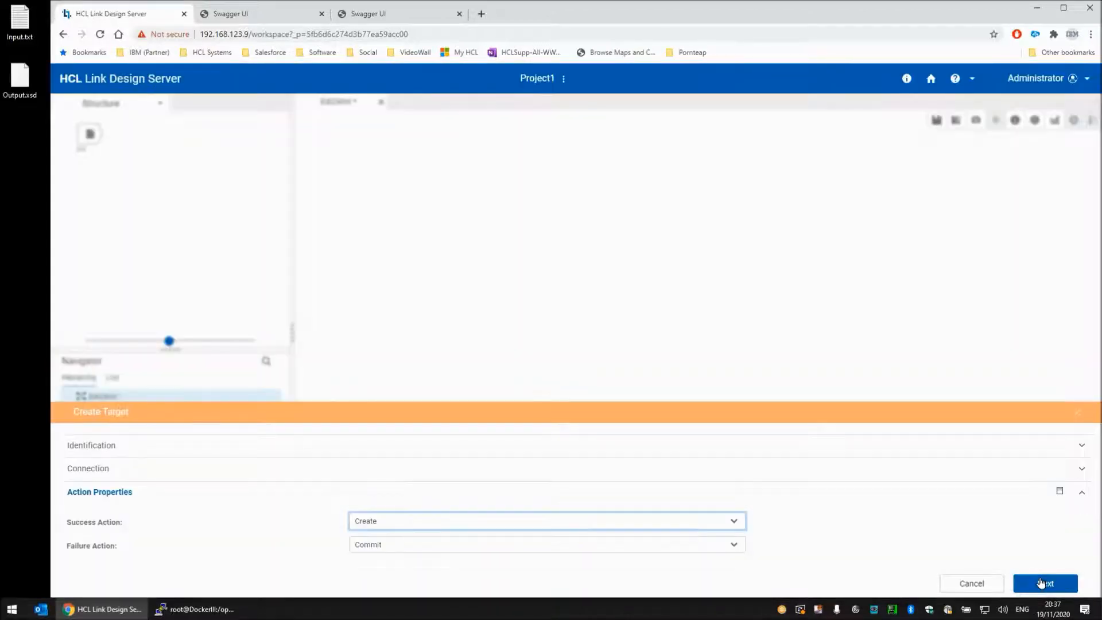
Keep Create as the success action, assign schema Output with type XSD, and finish creating the Out1 target
left_click(407, 522)
left_click(405, 520)
left_click(1052, 585)
left_click(395, 523)
left_click(386, 572)
left_click(407, 523)
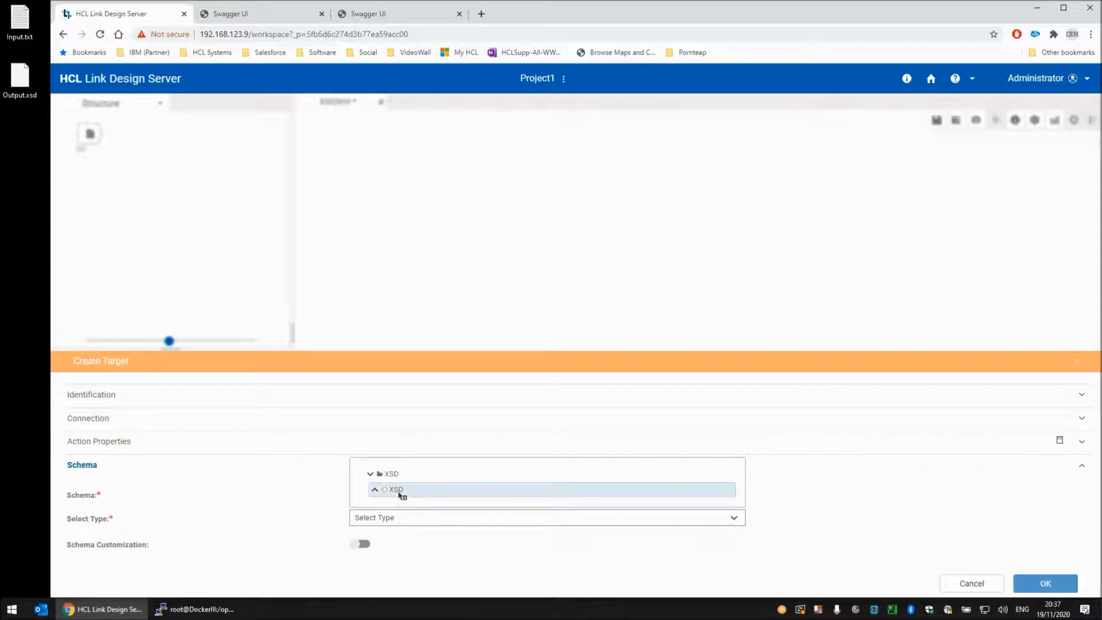
left_click(396, 490)
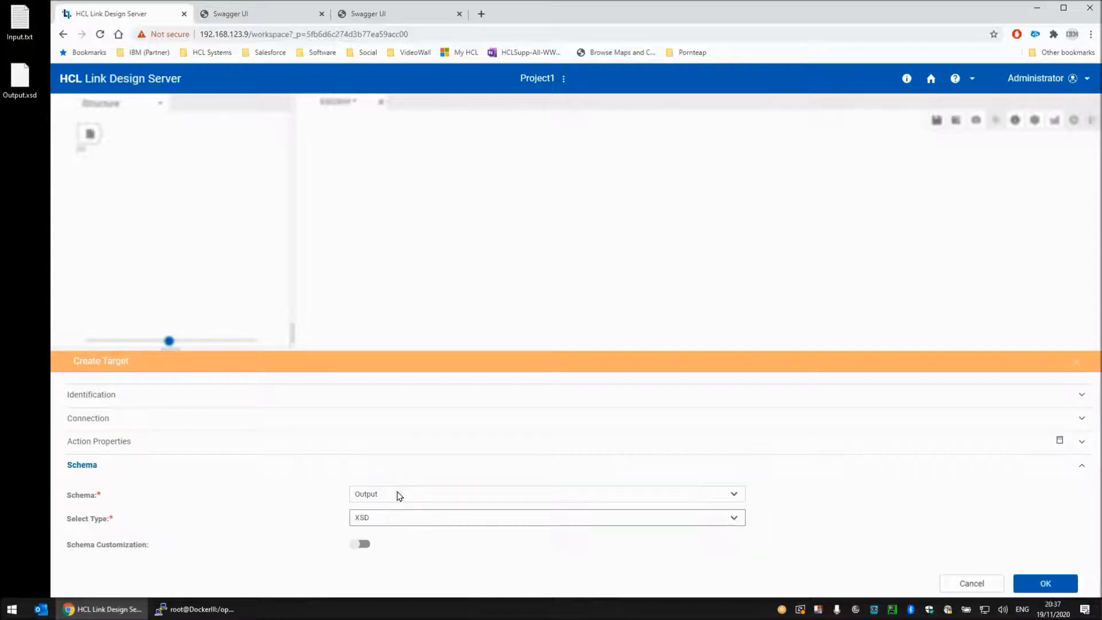
left_click(1046, 584)
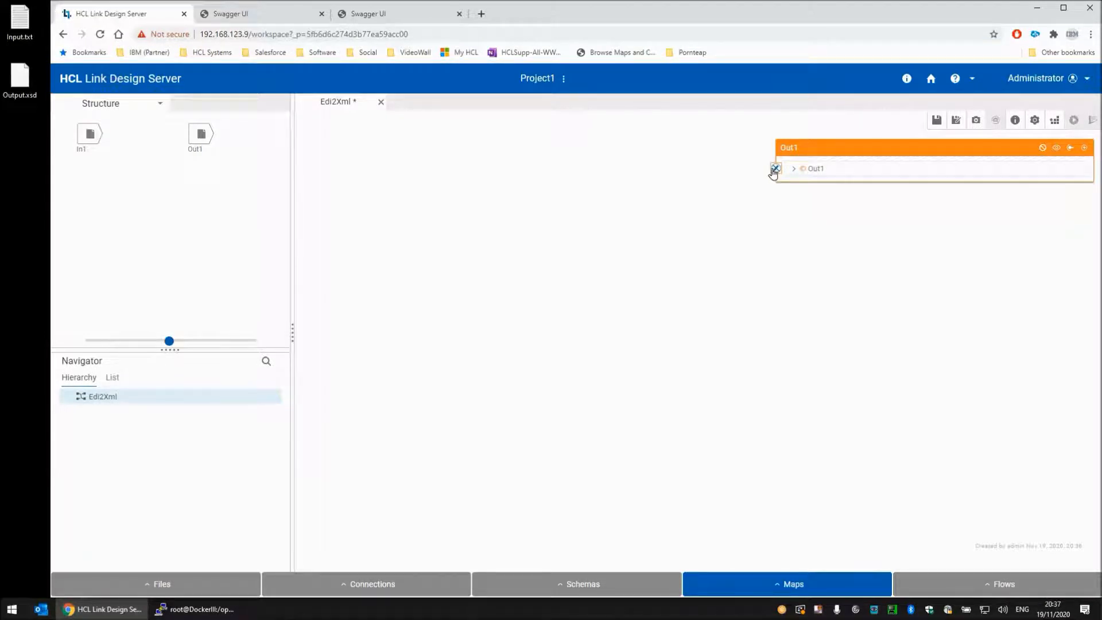
Expand the Out1 target's prolog and global branches, down to the Data element in Root's sequence
left_click(793, 171)
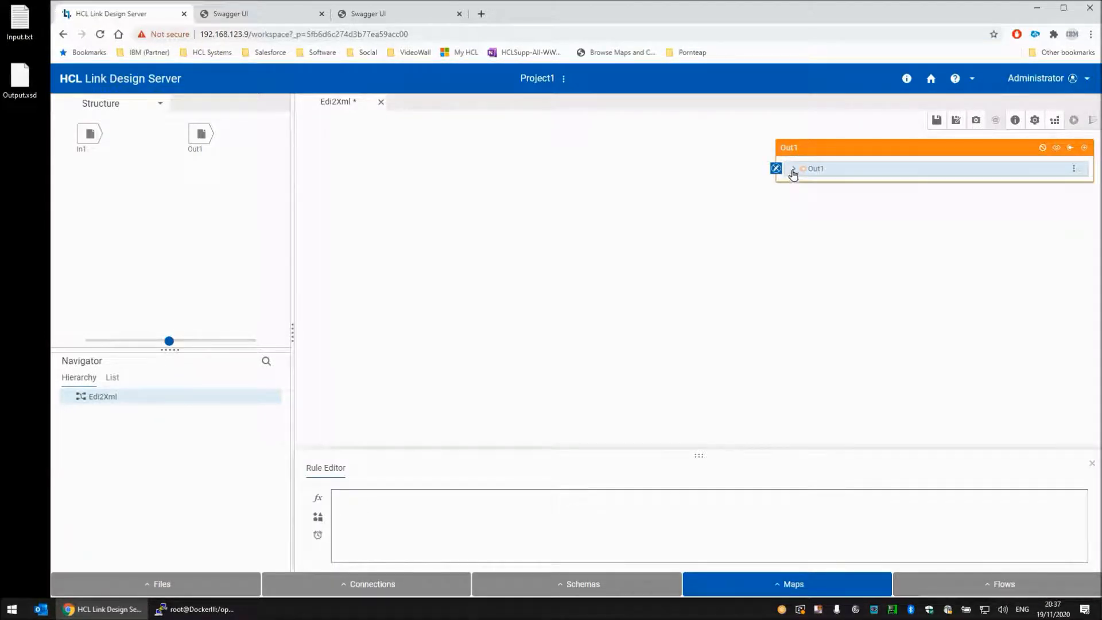
left_click(793, 170)
left_click(804, 214)
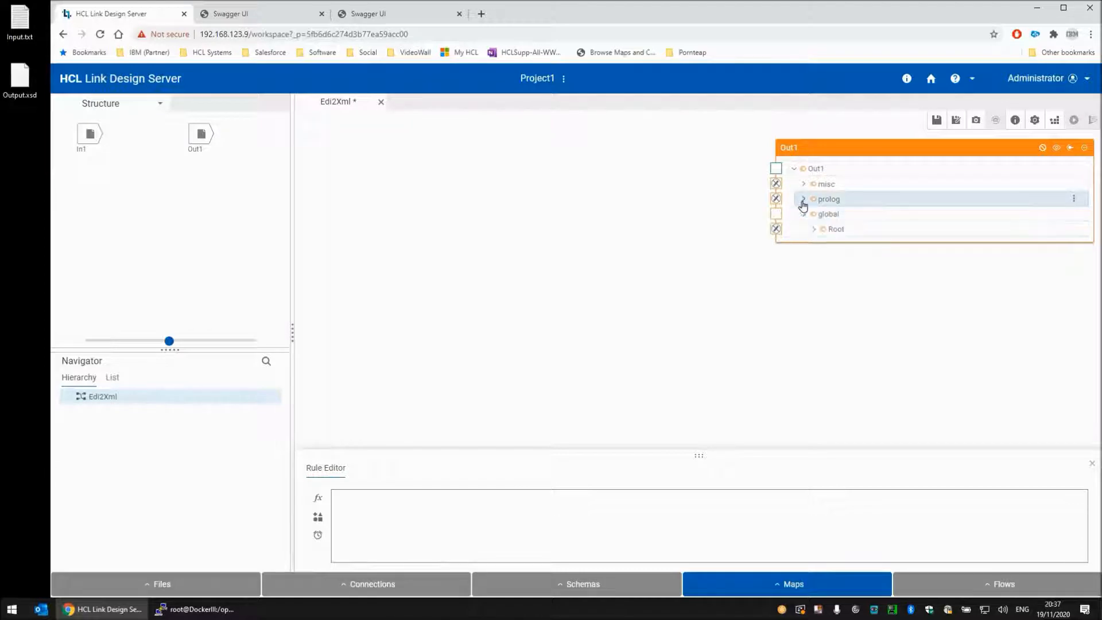
left_click(804, 201)
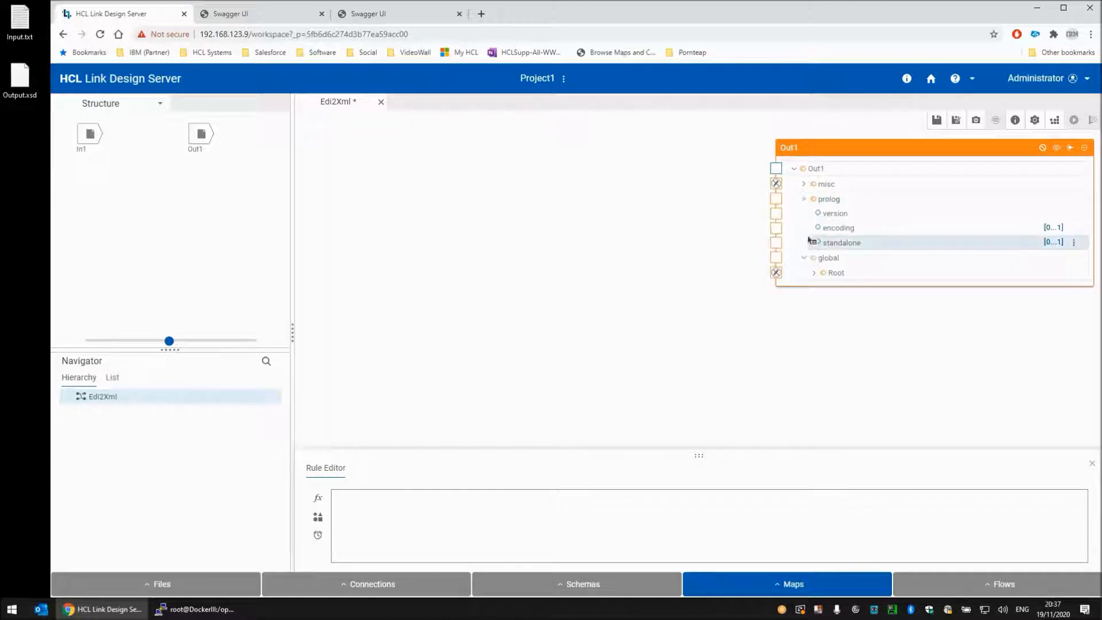
left_click(813, 275)
left_click(822, 288)
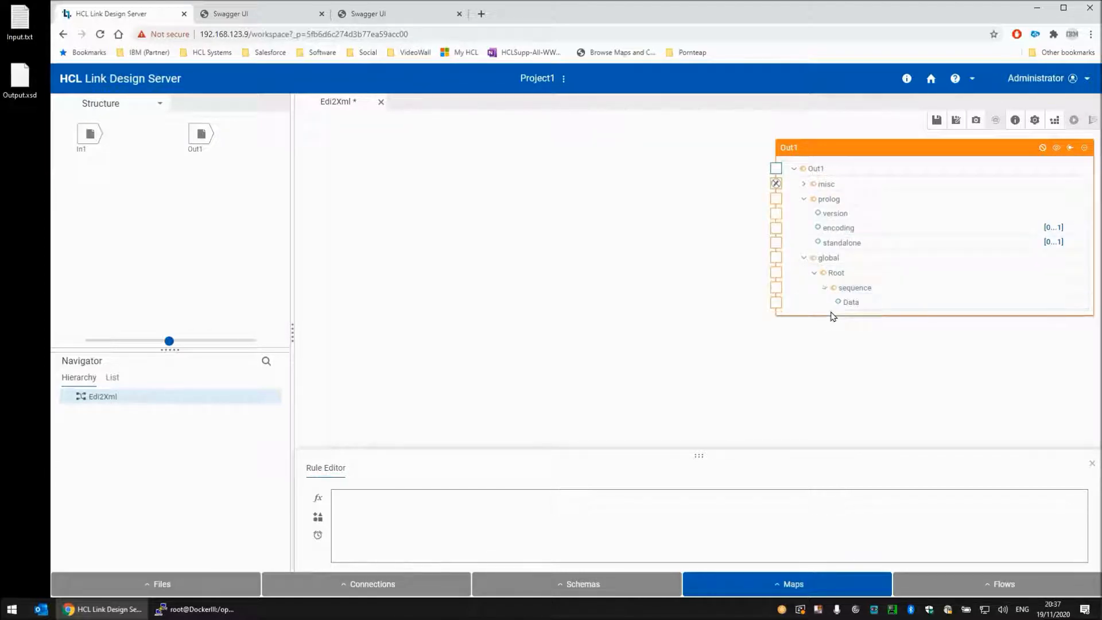
Show the In1 source in the map and link it to the Data element of Out1
left_click(98, 143)
left_click(109, 145)
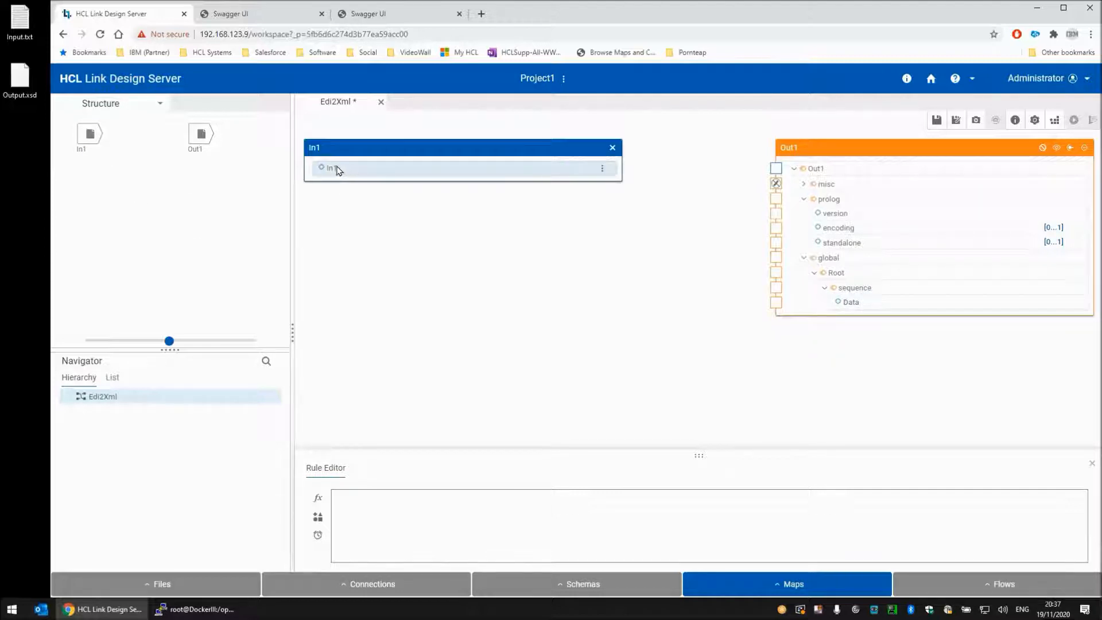
left_click_drag(331, 172, 850, 307)
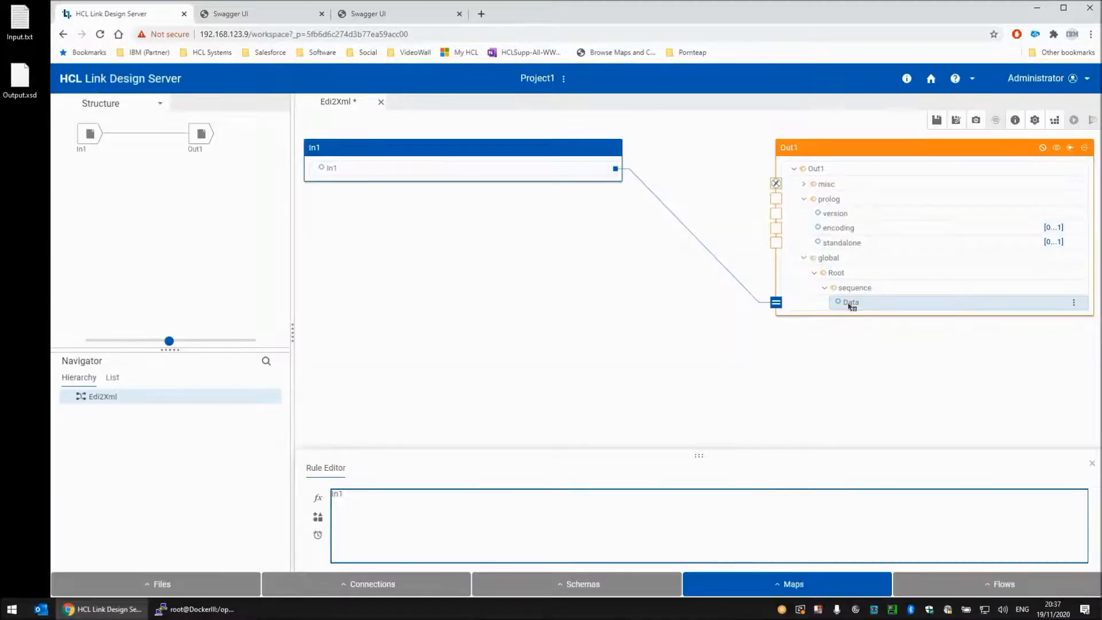
Open the inline rule fields of Out1 and set the misc element's rule to NONE
left_click(776, 184)
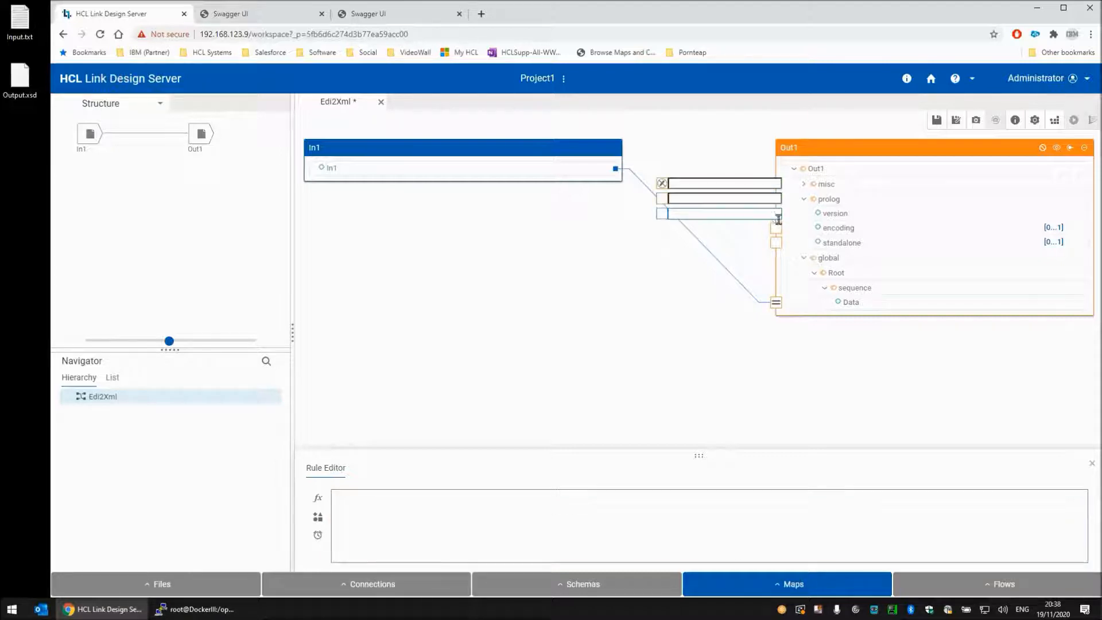
left_click(690, 183)
key("Return")
left_click(693, 198)
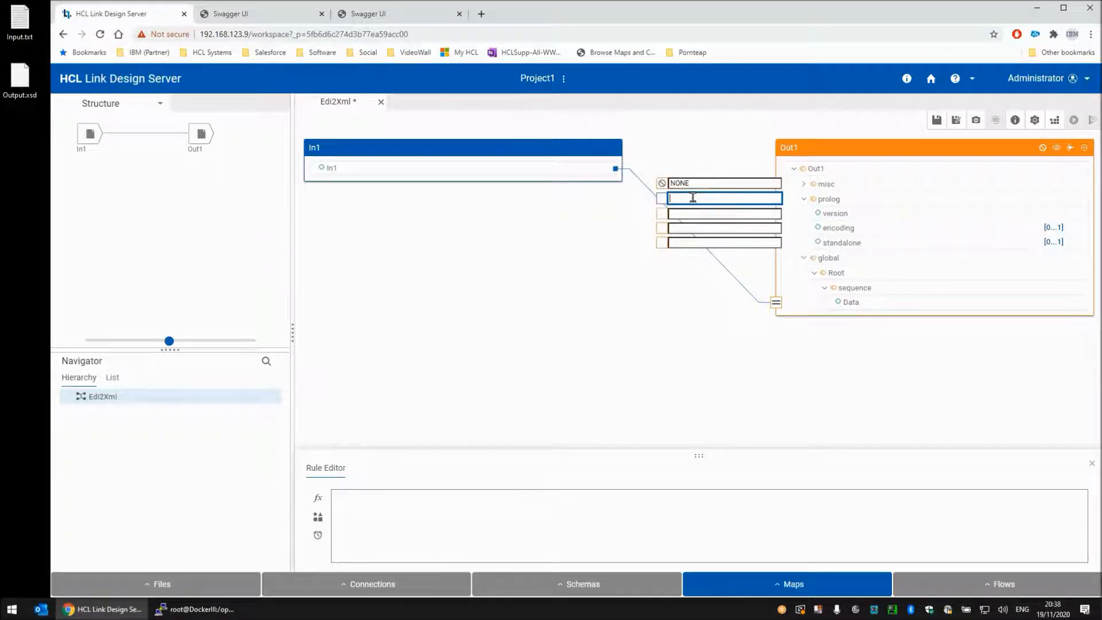
type("\"1.0\"")
key("Return")
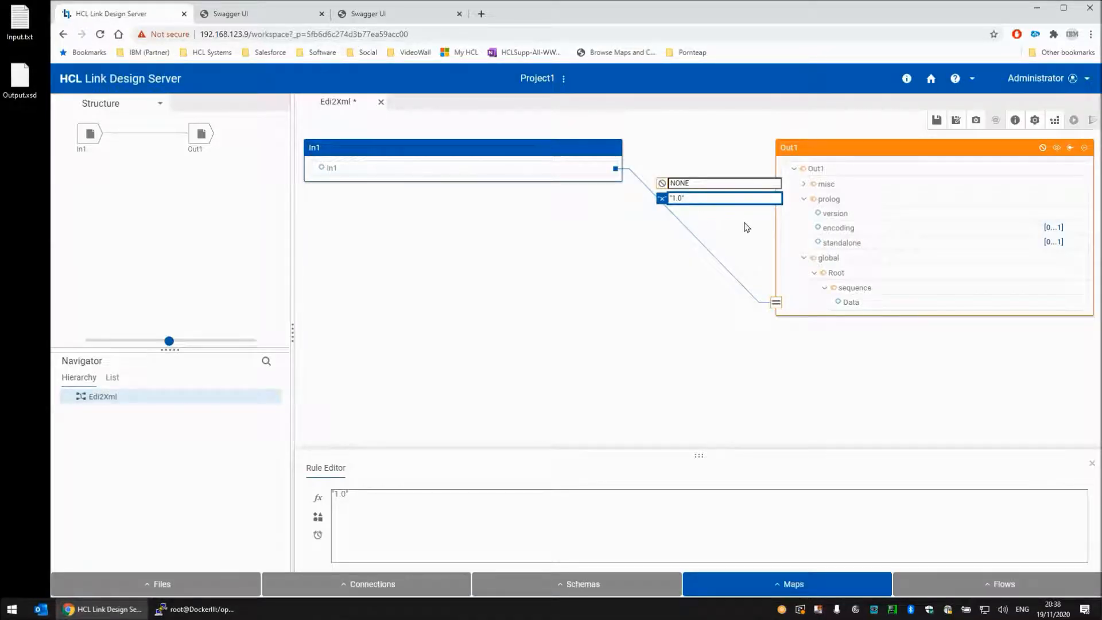
left_click_drag(687, 198, 649, 201)
key("ctrl+x")
key("Return")
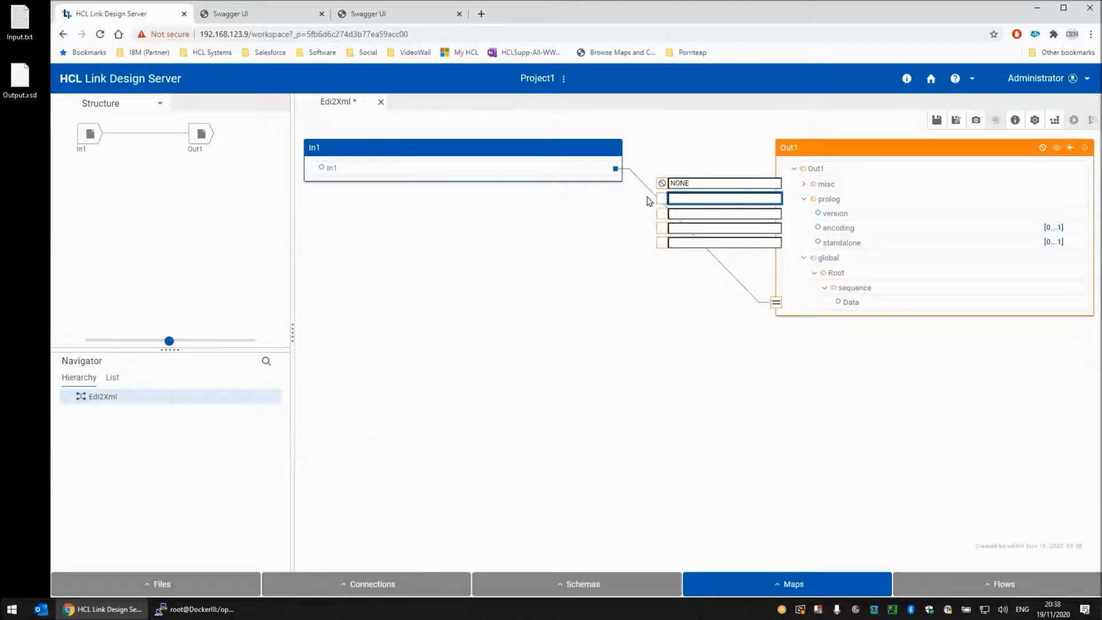
Set the prolog rules to "1.0" for version, "UTF-8" for encoding and NONE for standalone
left_click(707, 213)
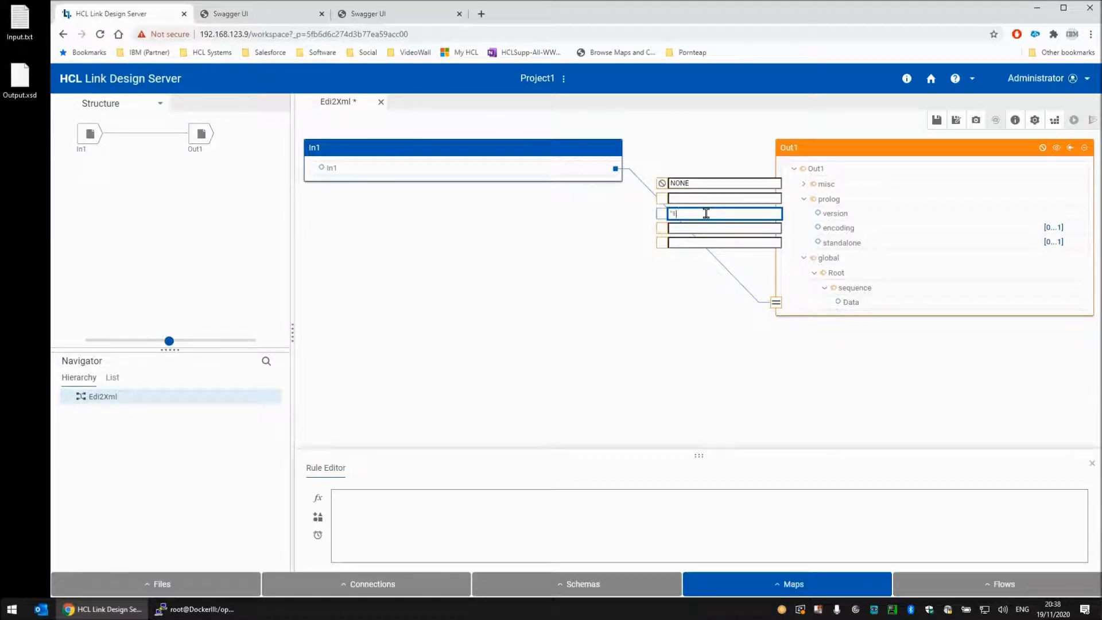
type("\"")
key("Return")
left_click(701, 227)
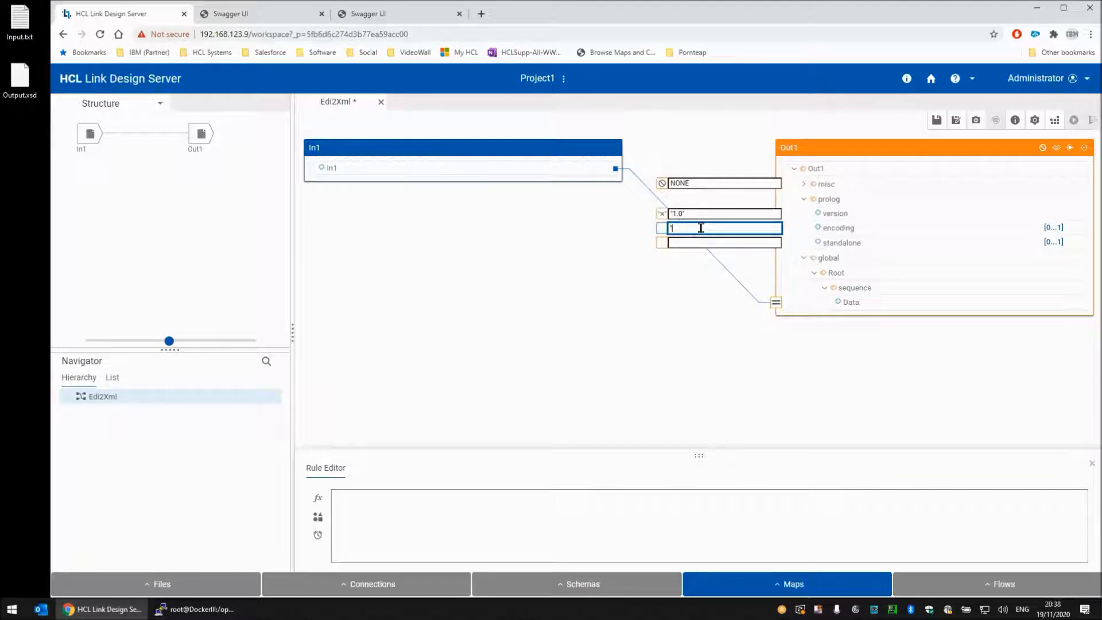
type("\"UTF-8\"")
key("Return")
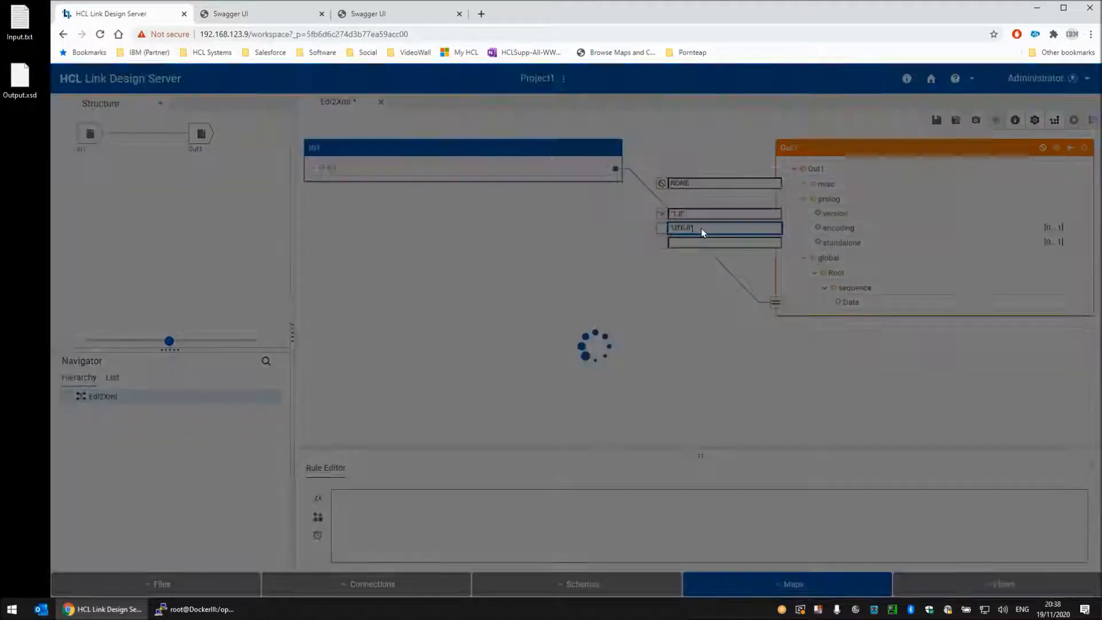
left_click(700, 243)
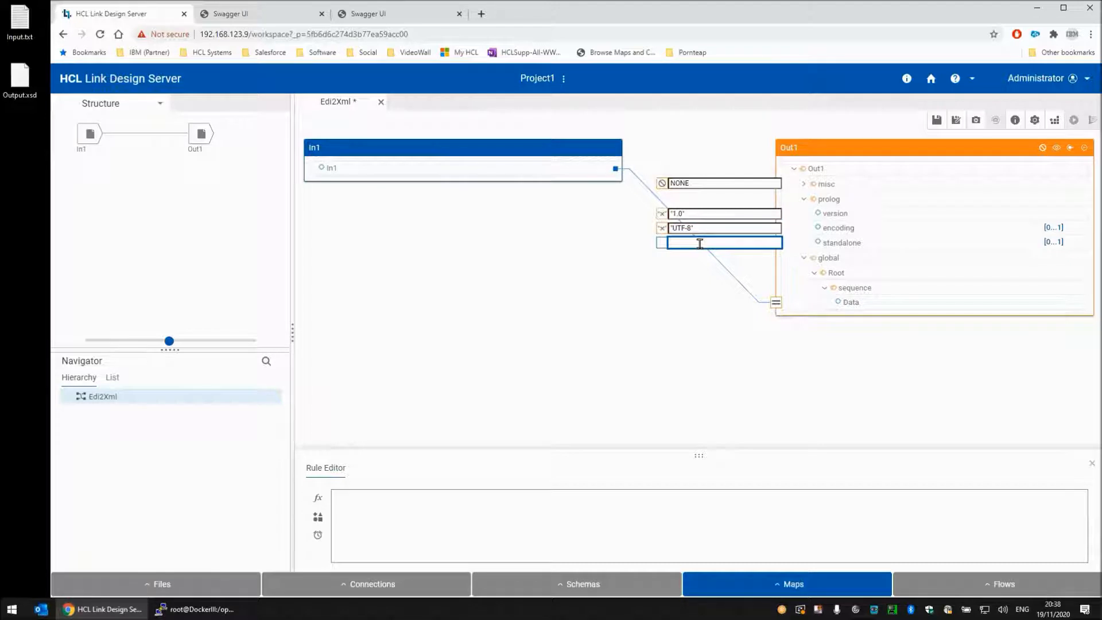
key("Return")
Save, build and run the Edi2Xml map
left_click(937, 123)
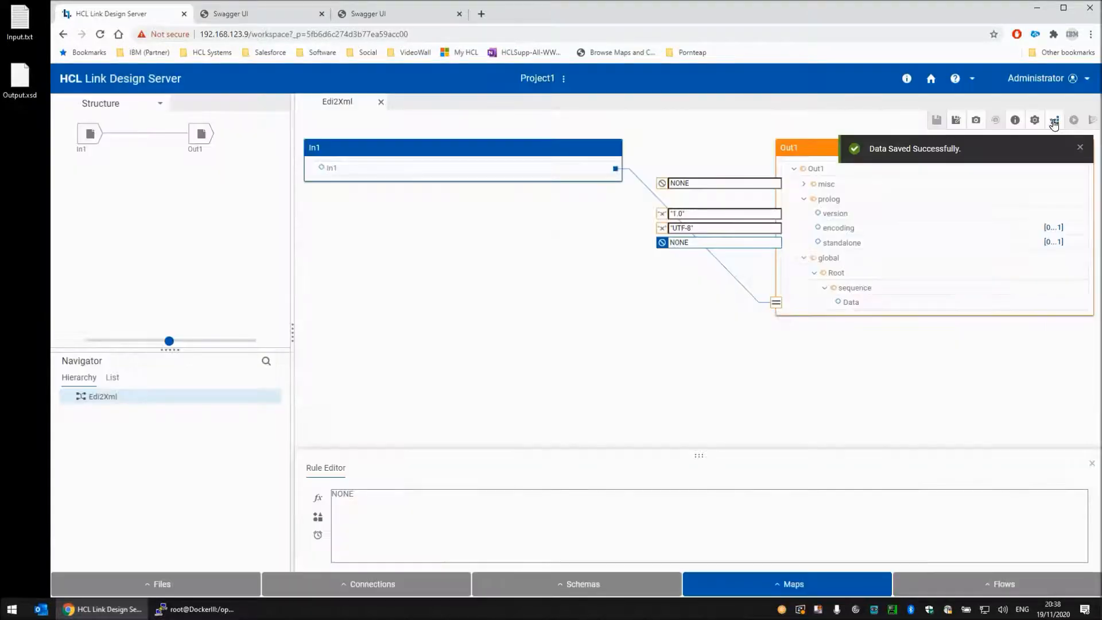
left_click(1054, 122)
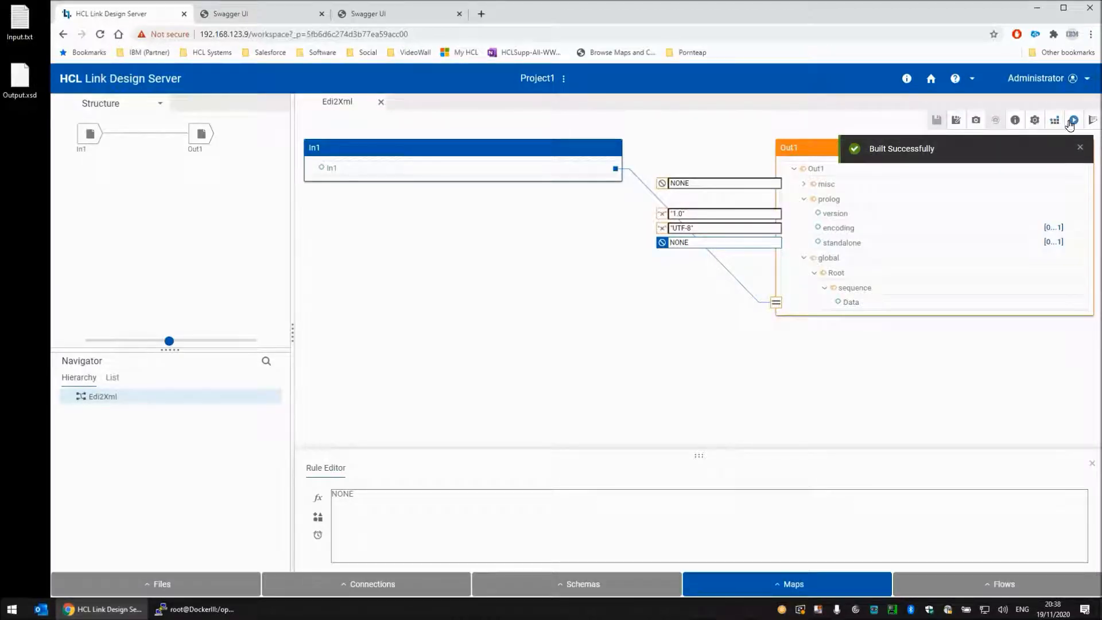
left_click(1074, 120)
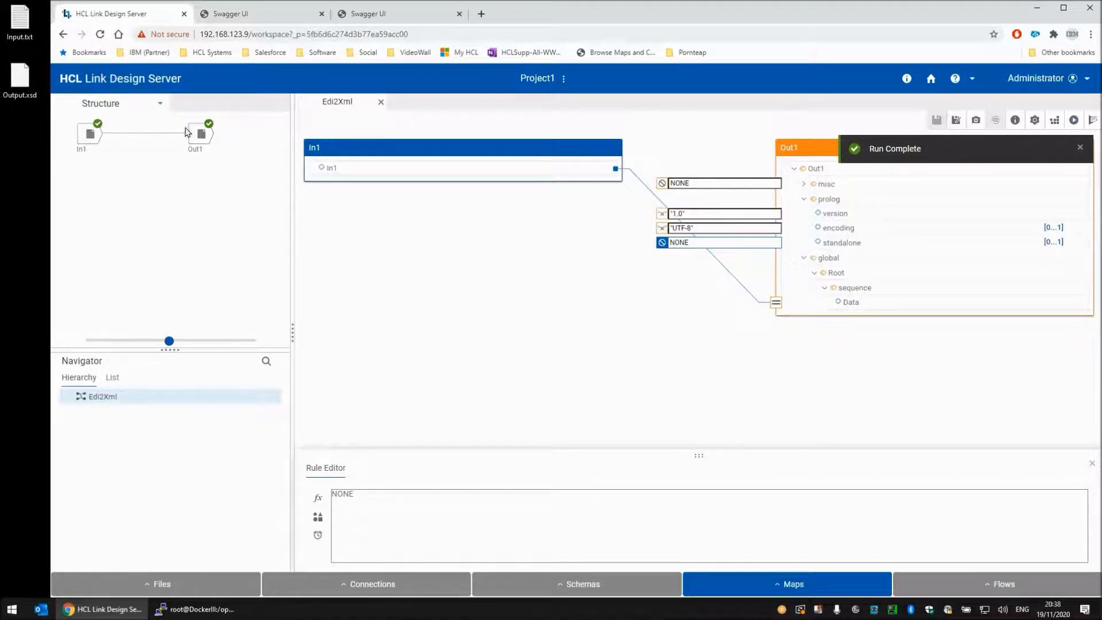
View the XML data that the map run produced for Out1, and close the data window
right_click(201, 139)
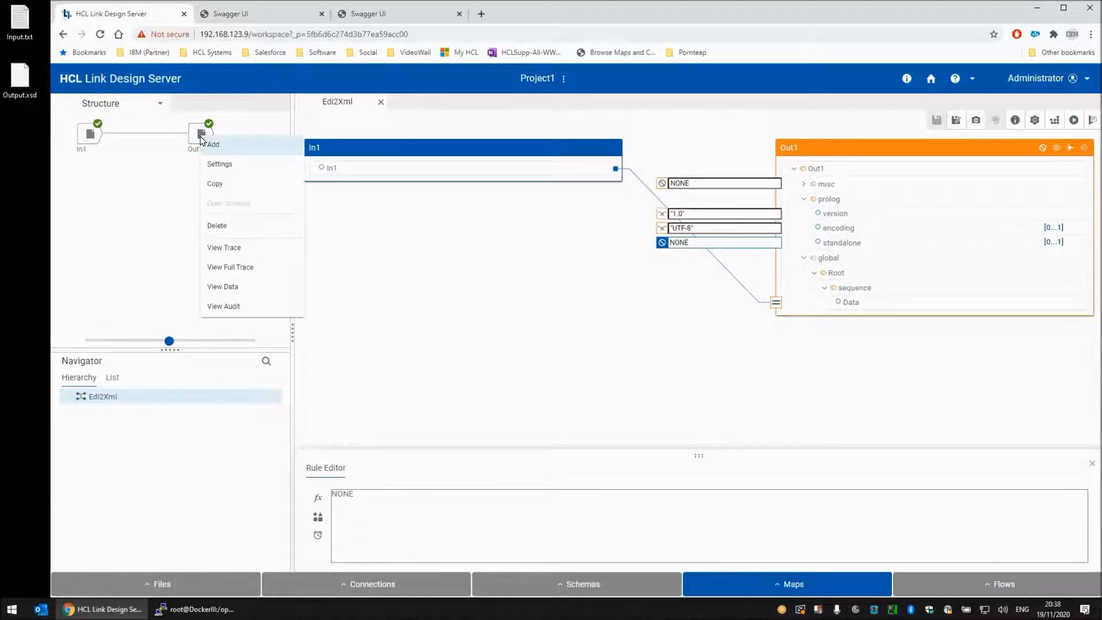
left_click(237, 287)
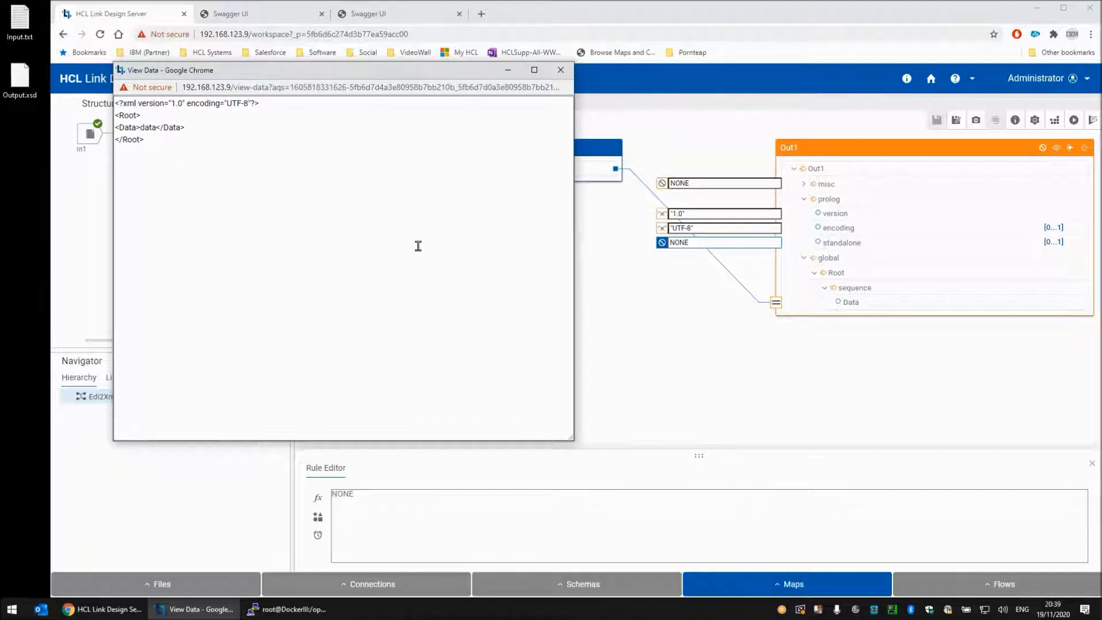
left_click(561, 70)
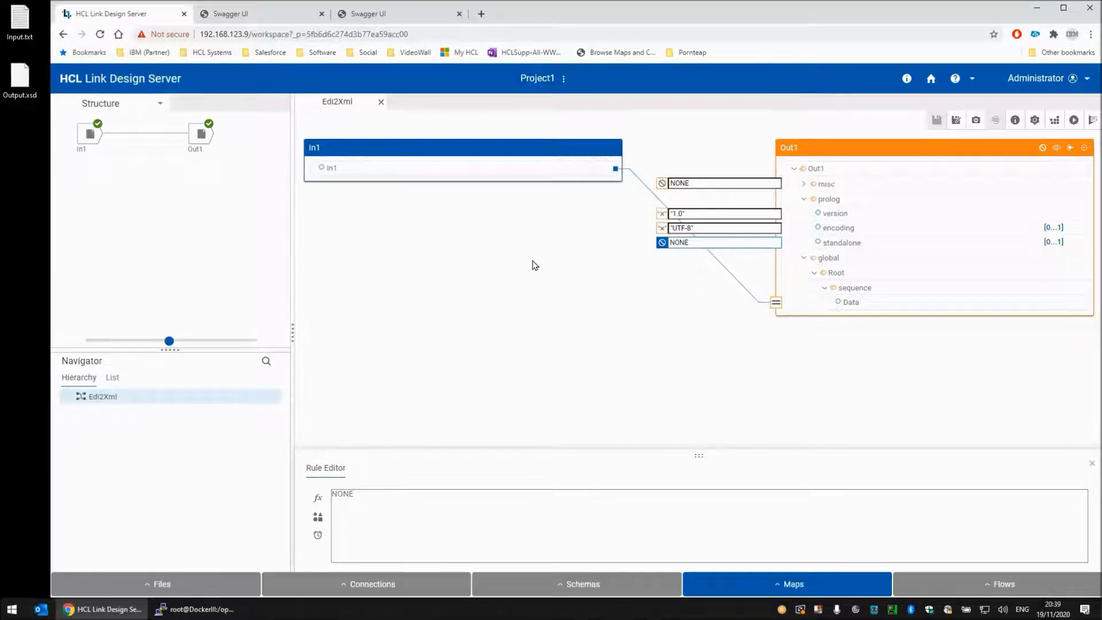
Close the Edi2Xml map and create a new flow named Flow1
left_click(381, 102)
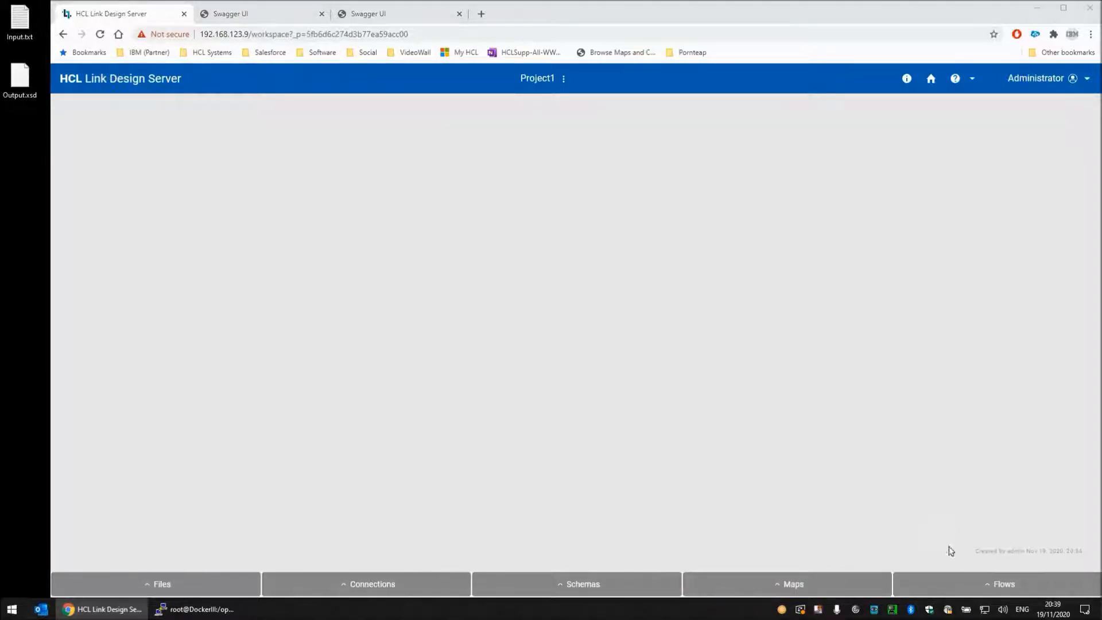
left_click(1007, 583)
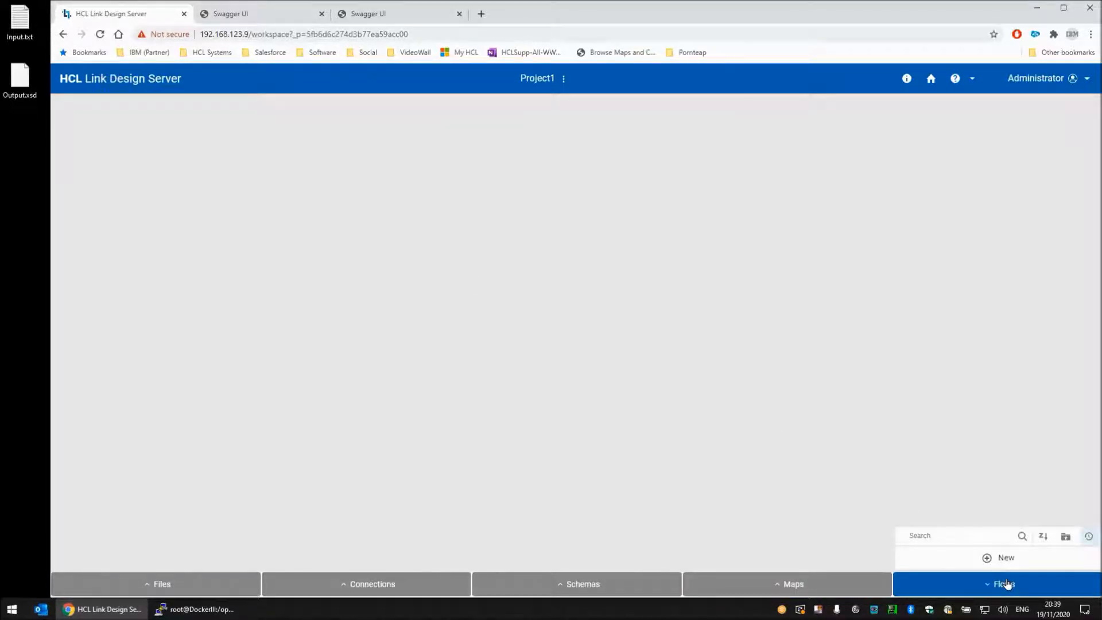
left_click(1006, 562)
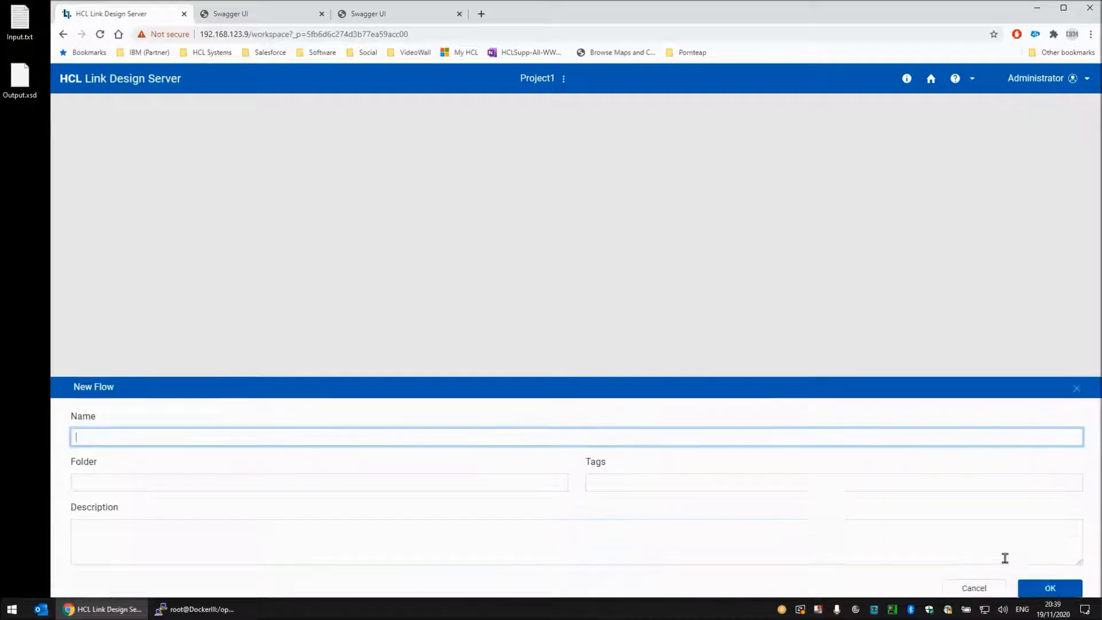
type("Flow1")
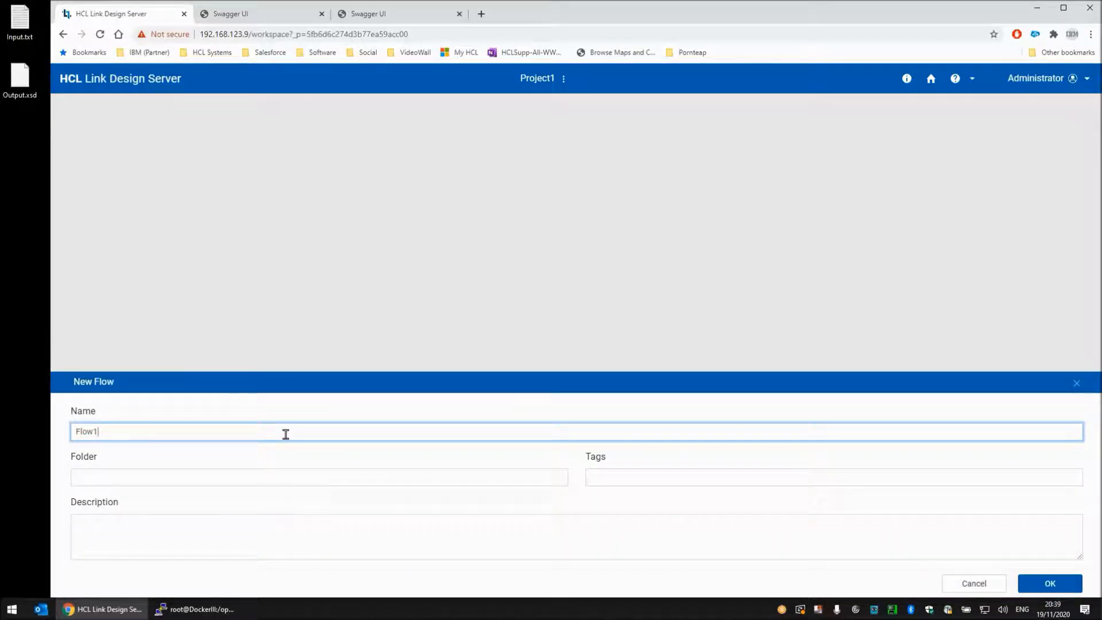
key("Return")
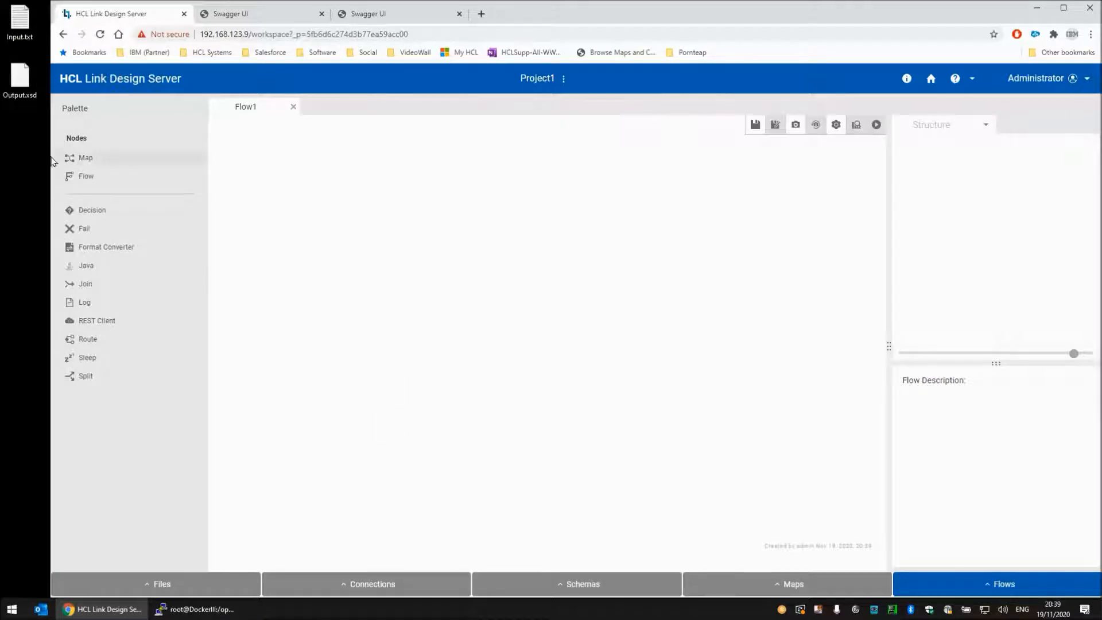
Add a Map node to Flow1 and assign the Edi2Xml map to it
left_click_drag(84, 159, 267, 177)
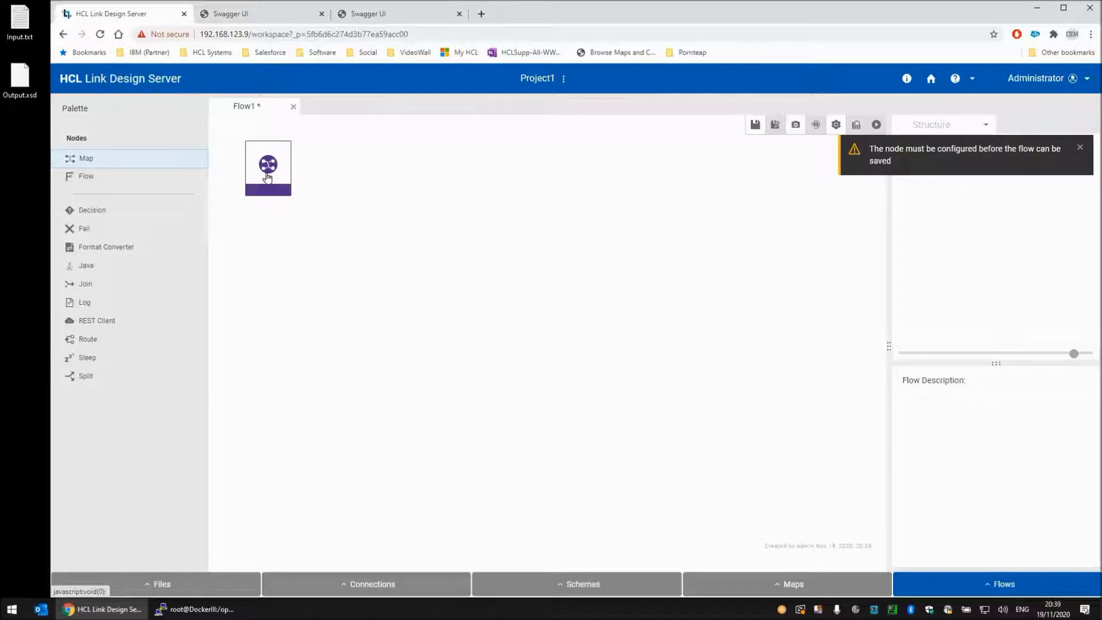
left_click(267, 177)
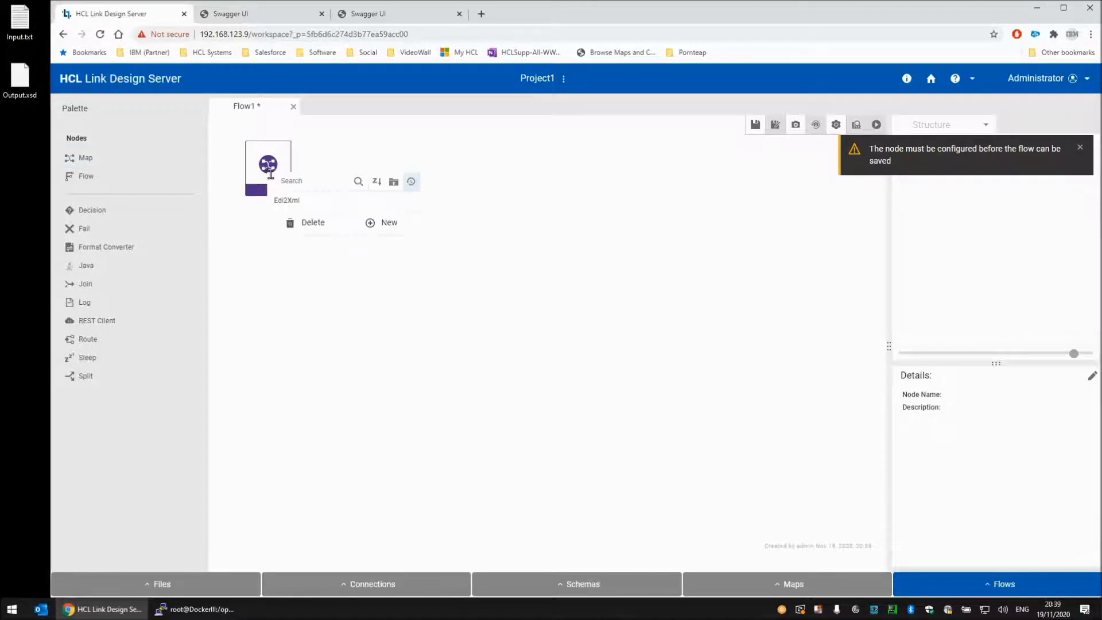
left_click(292, 201)
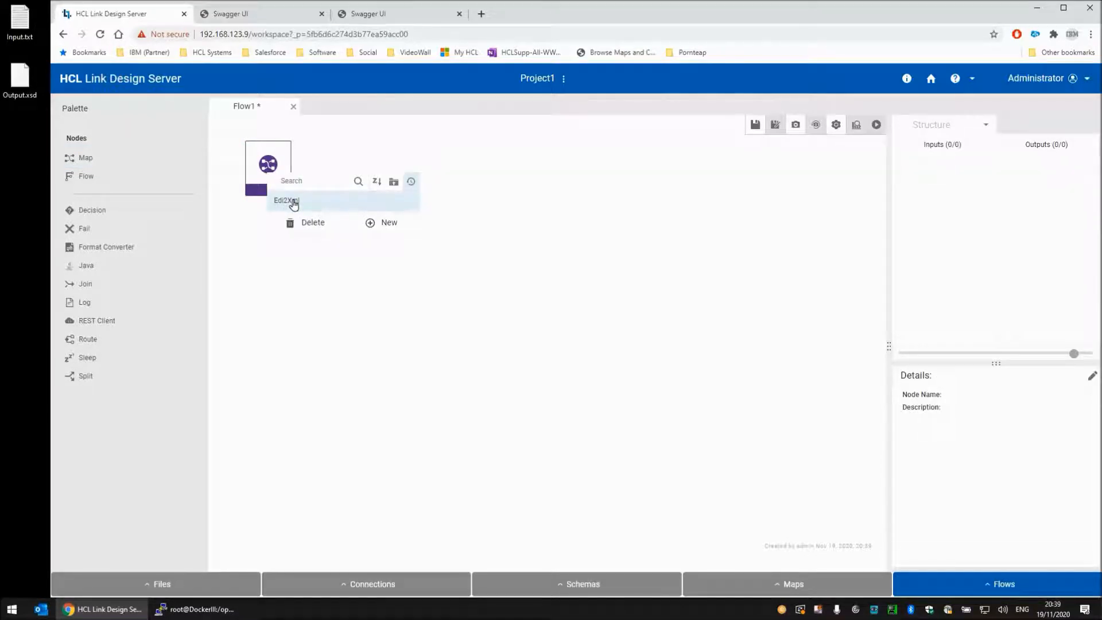
left_click(293, 201)
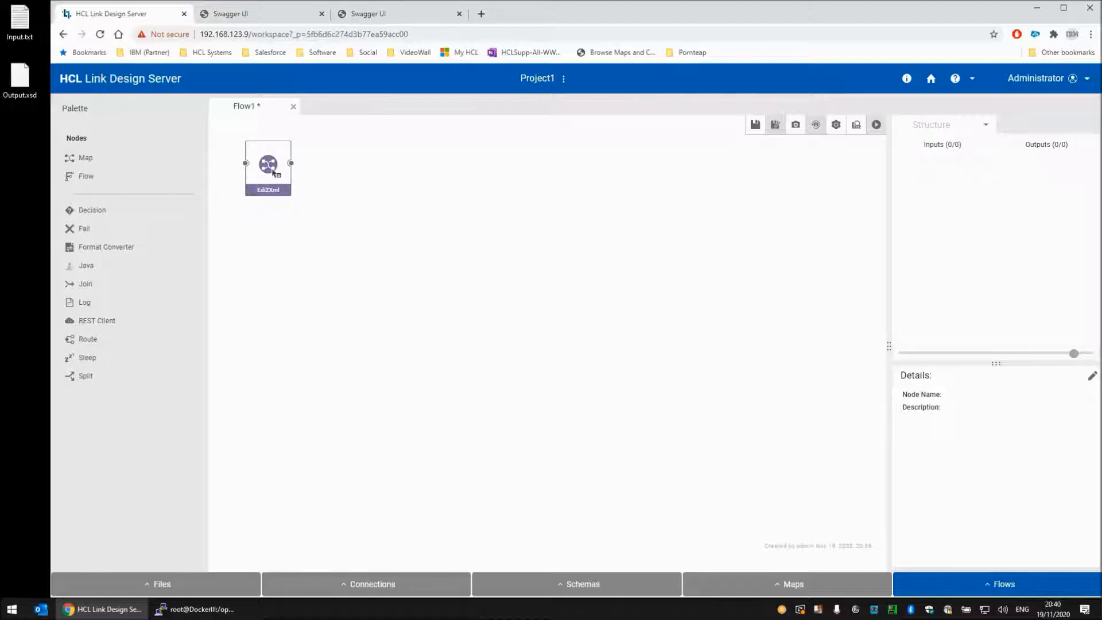
Enable watch on the In1 input of the Edi2Xml node
left_click(275, 173)
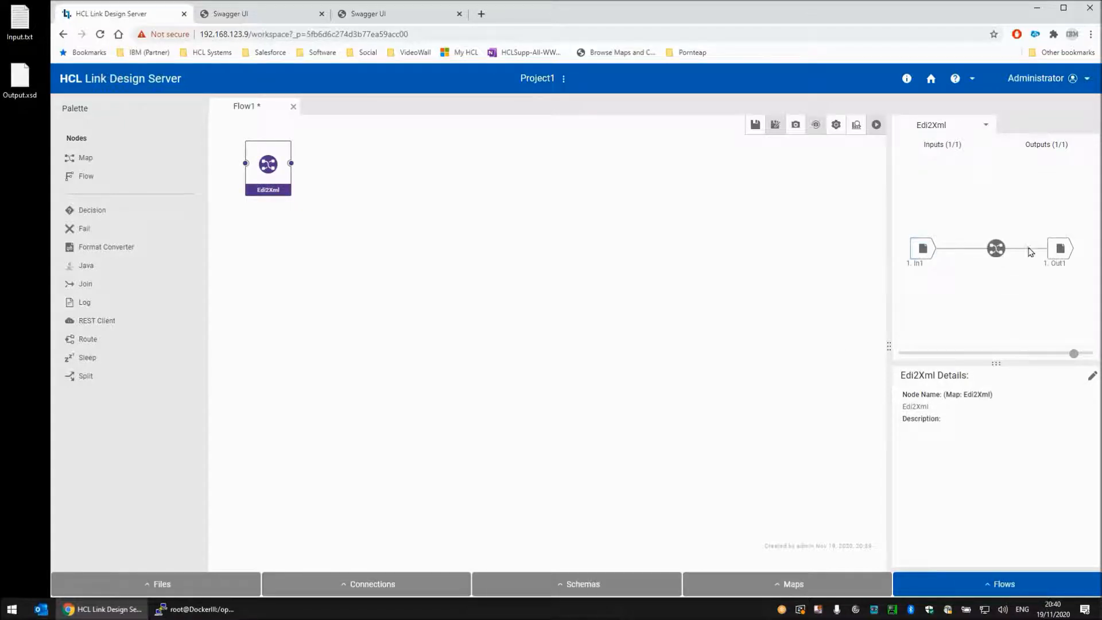
right_click(923, 248)
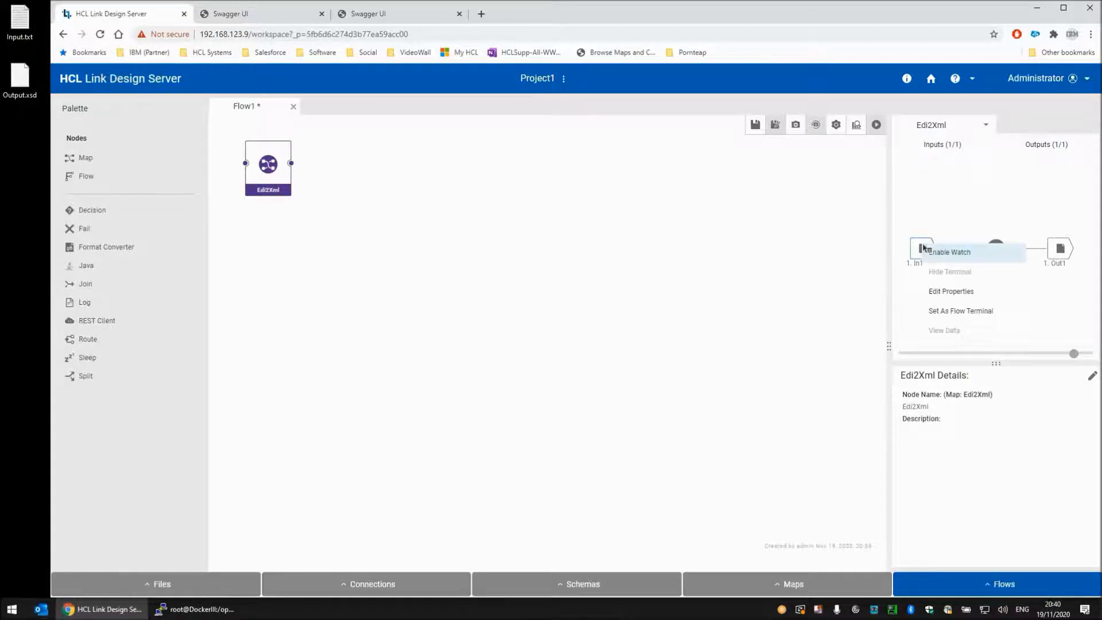
left_click(942, 256)
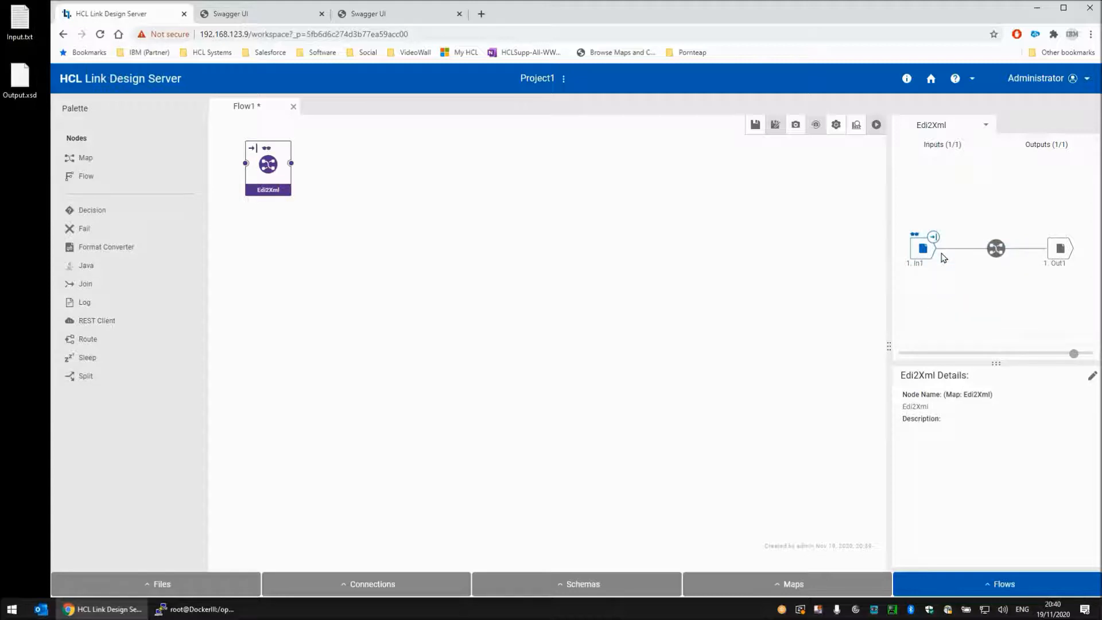
Set the In1 file source's command line to ../../data/input/*.txt
right_click(926, 253)
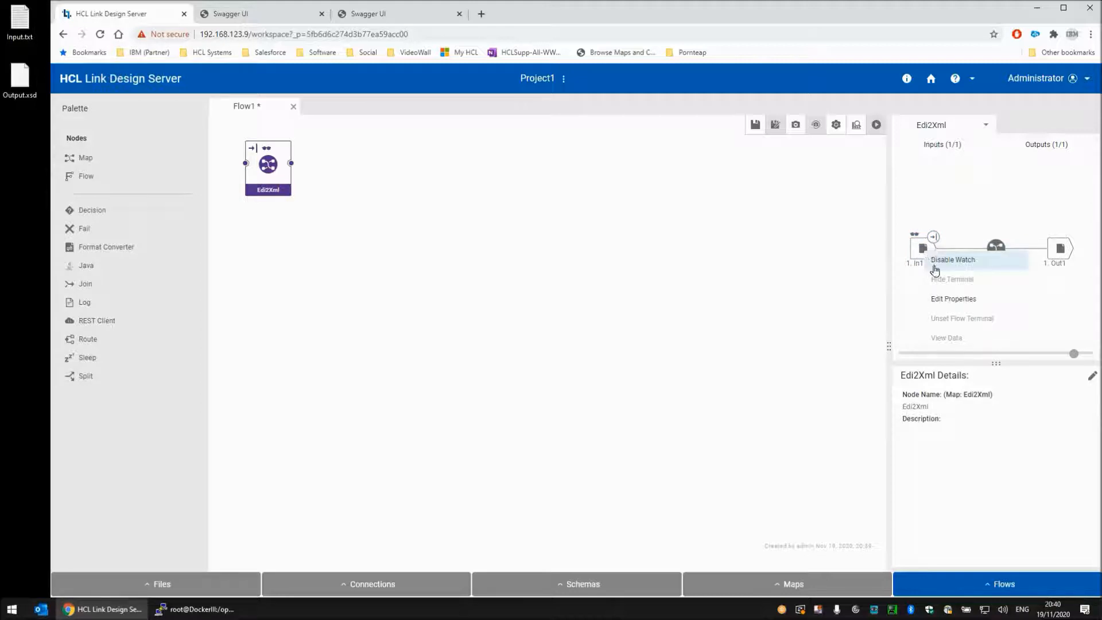
left_click(942, 299)
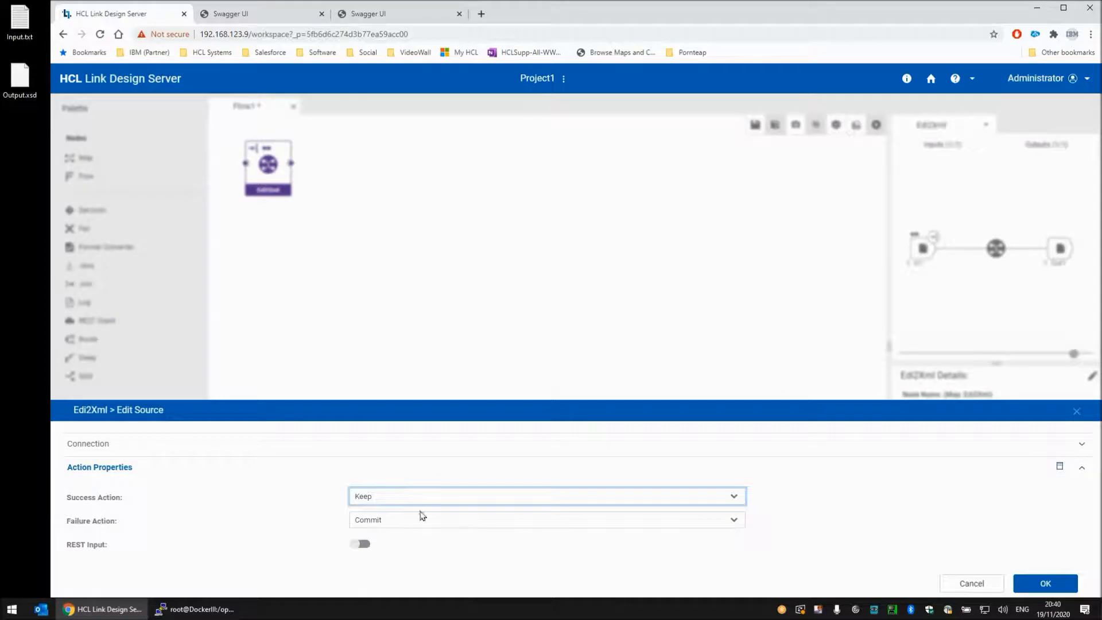
left_click(256, 445)
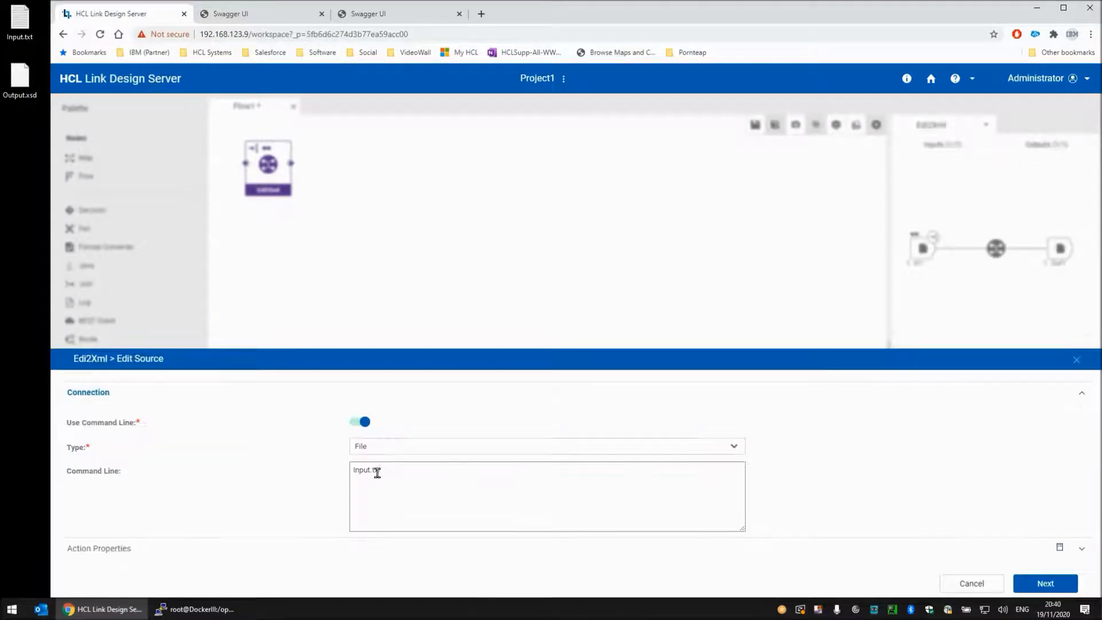
left_click_drag(400, 475, 313, 476)
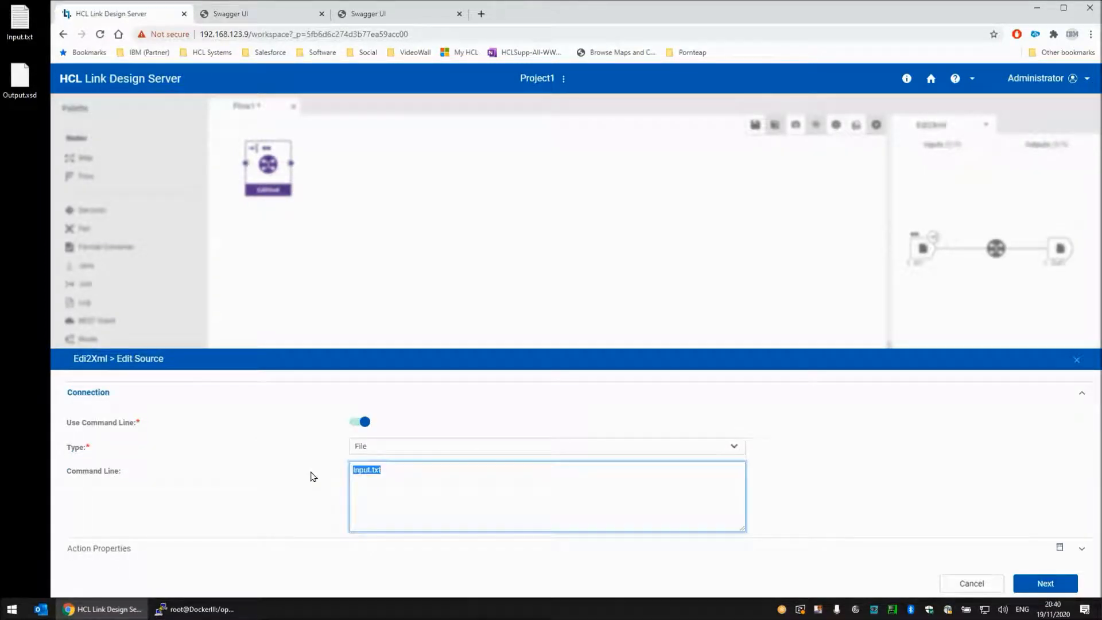
type("../../")
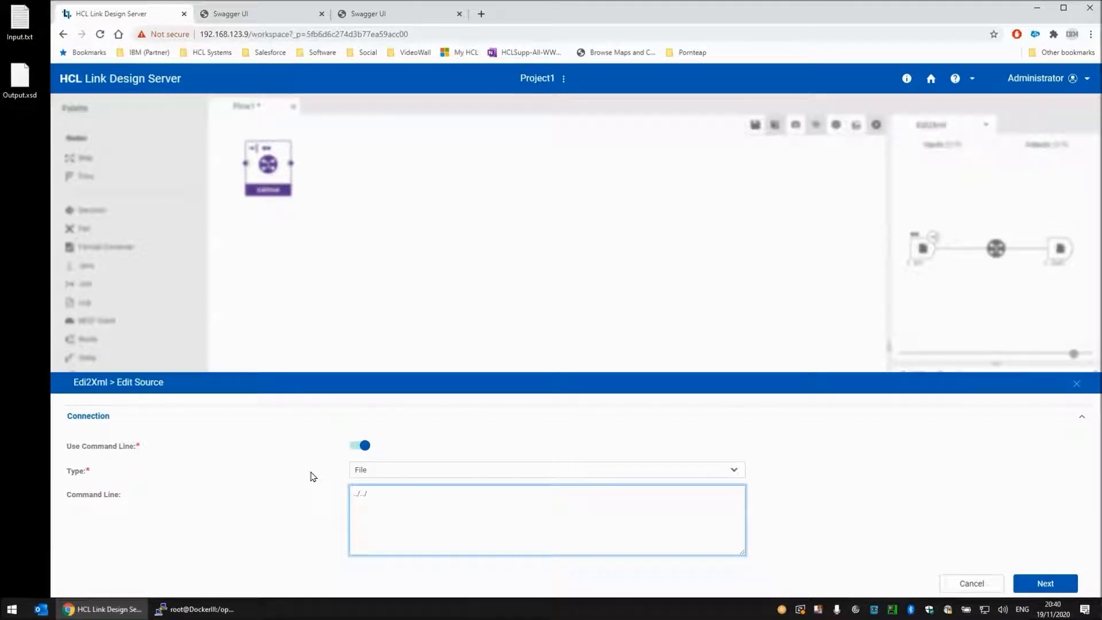
type("data/input/*.txt")
left_click(1050, 587)
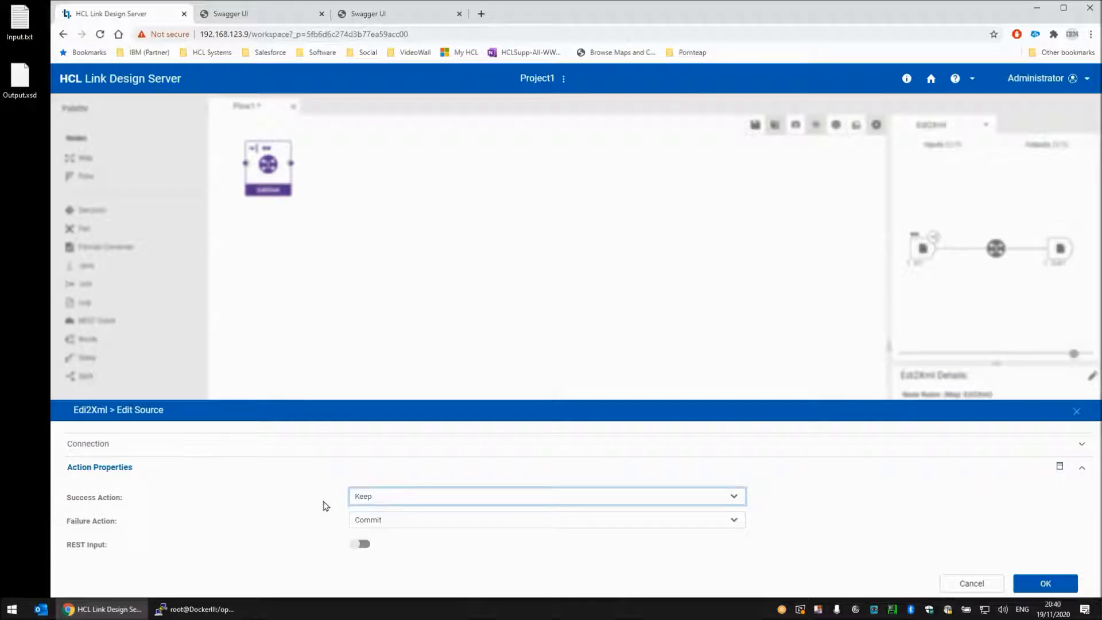
Set In1's success action to Delete and failure action to Rollback, and apply the source settings
left_click(400, 500)
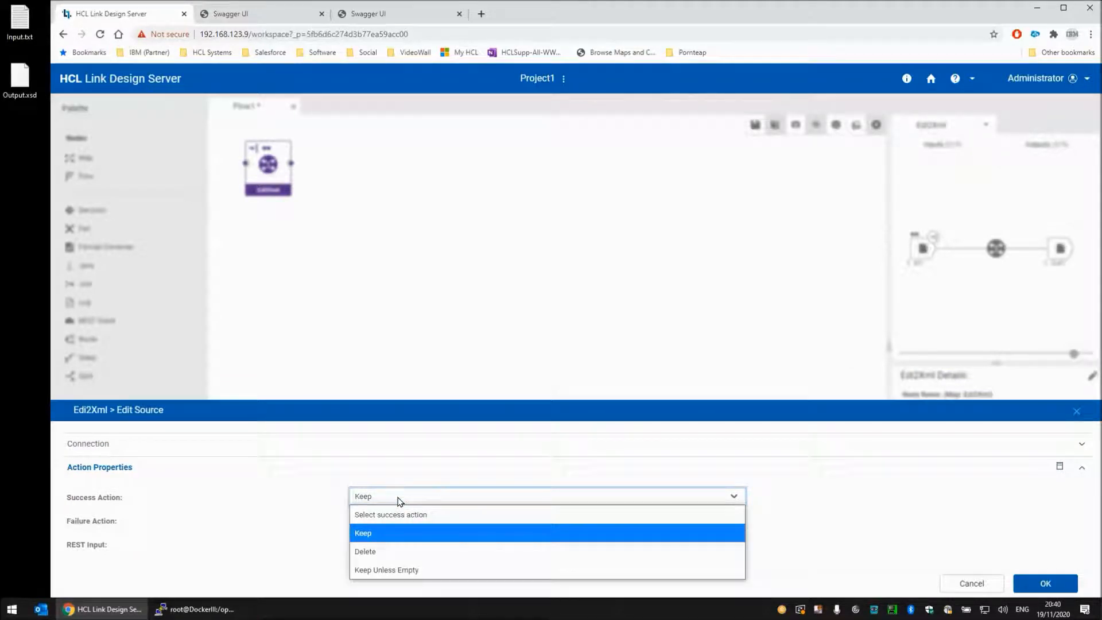
left_click(378, 552)
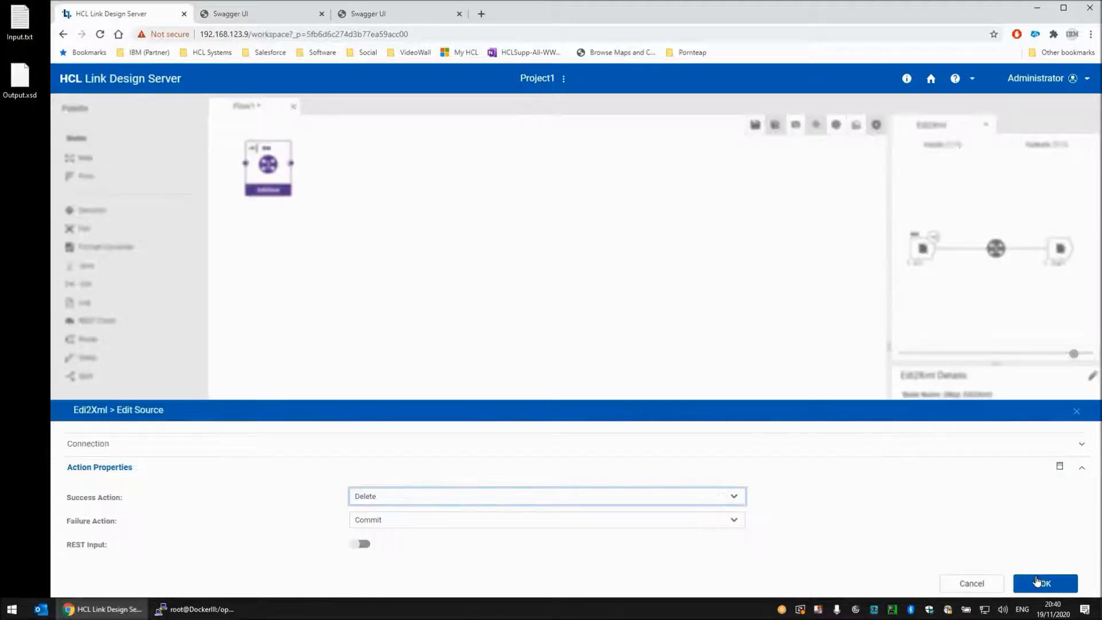
left_click(407, 526)
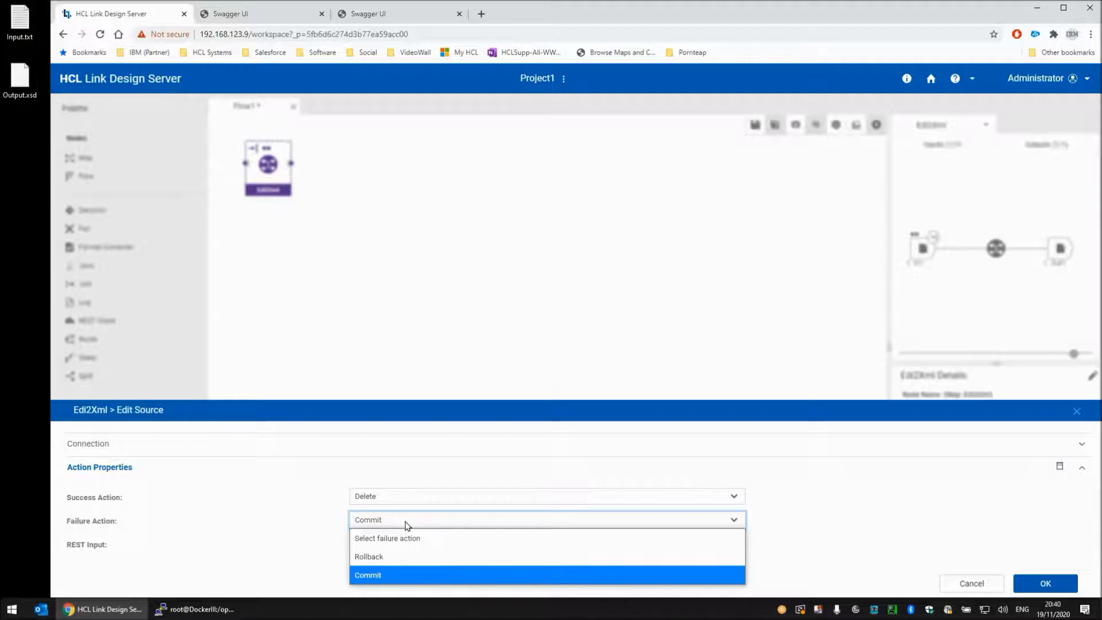
left_click(384, 554)
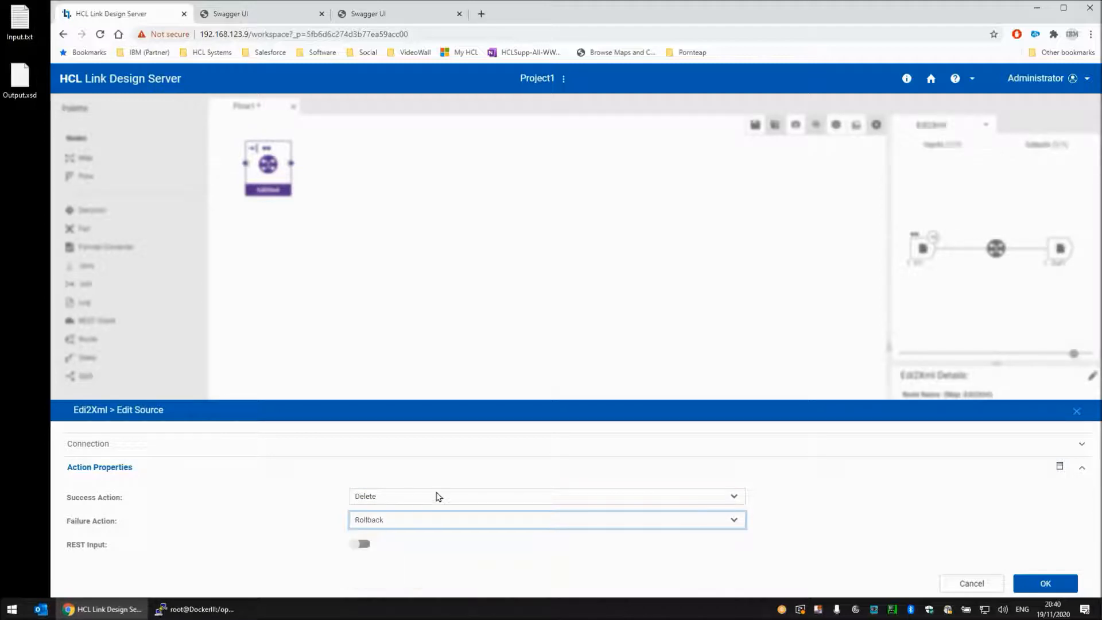
left_click(1046, 584)
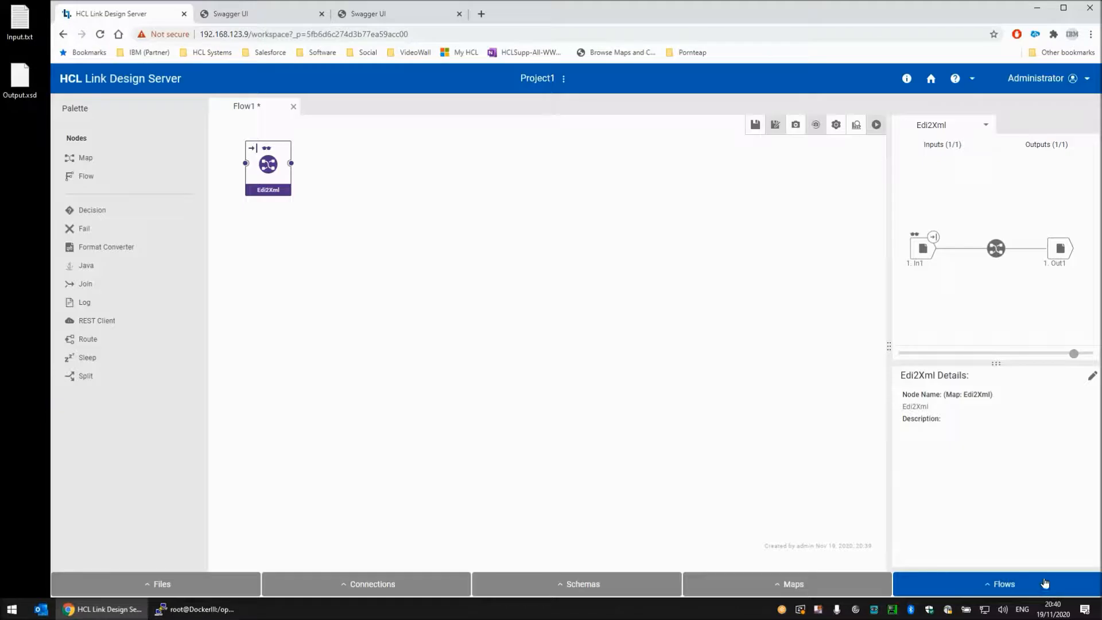
Make Out1 a flow terminal and set its file target's command line to ../../data/output/*.xml
left_click(1061, 248)
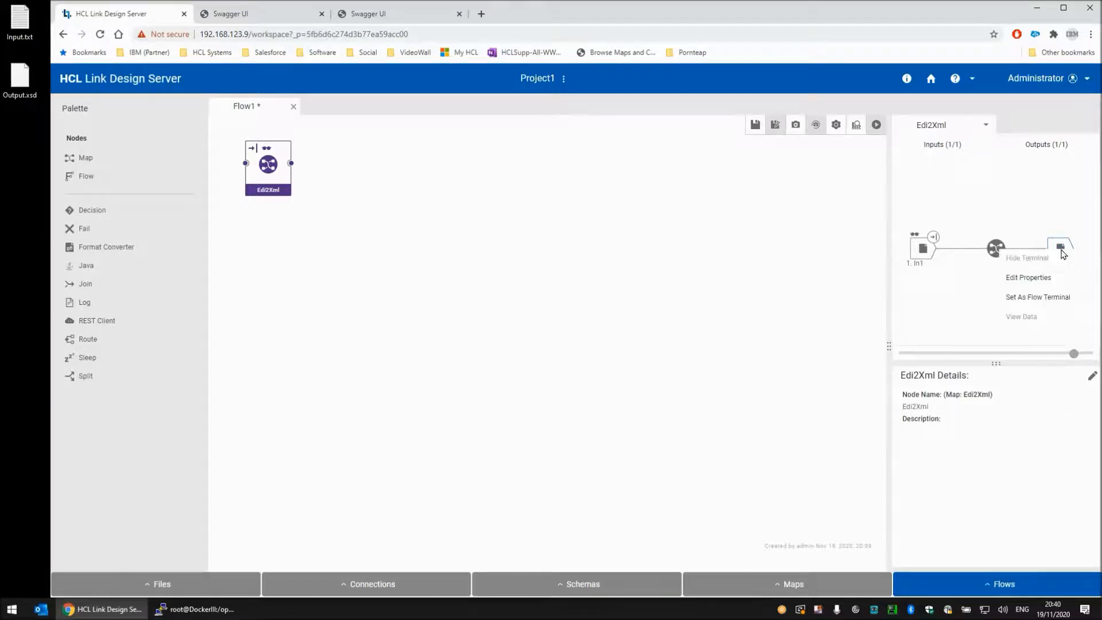
left_click(1021, 296)
left_click(1059, 247)
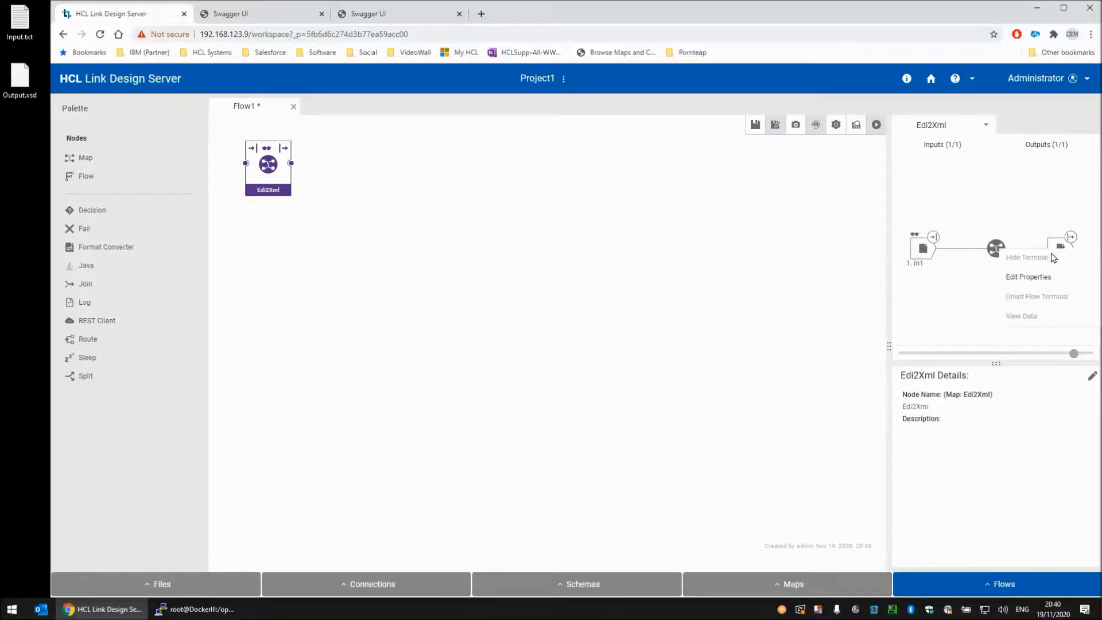
left_click(1026, 278)
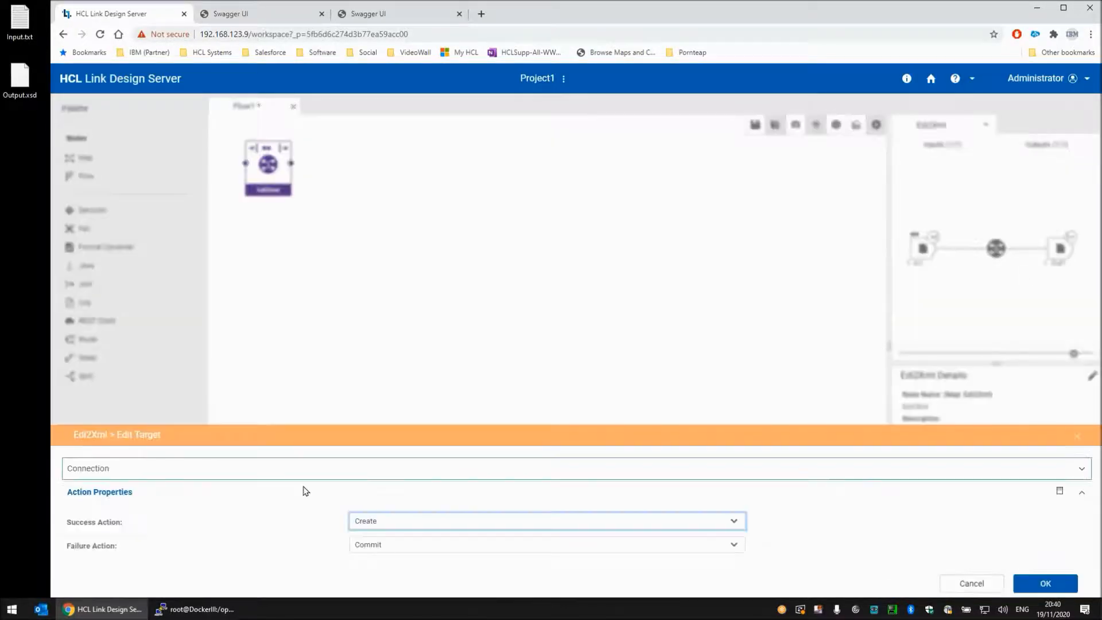
left_click_drag(446, 477, 274, 474)
type("../../data/output")
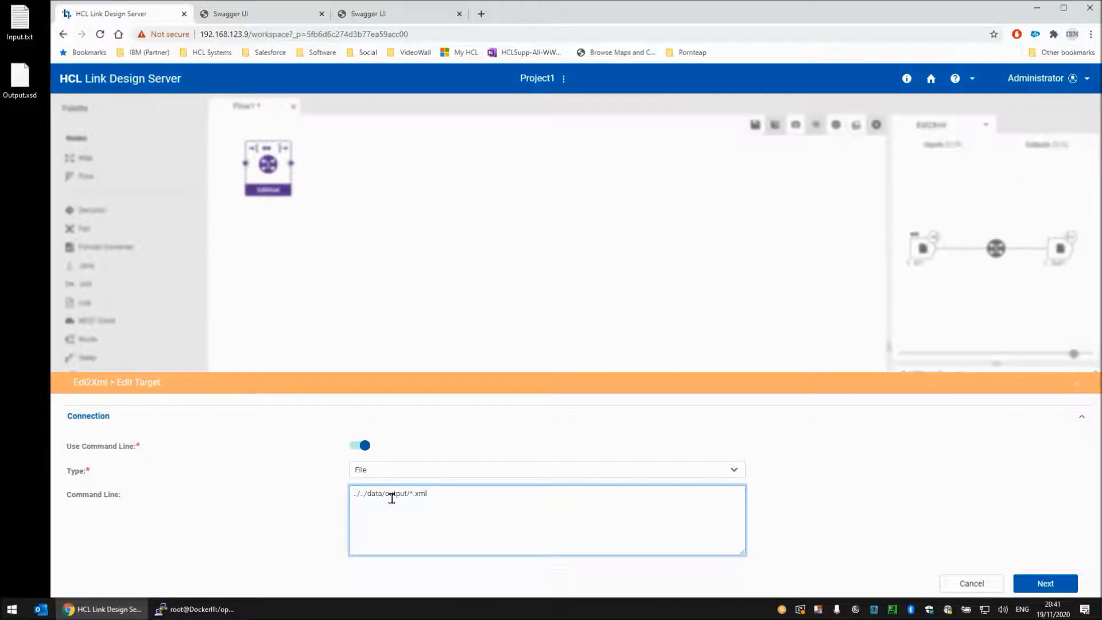
left_click(1038, 584)
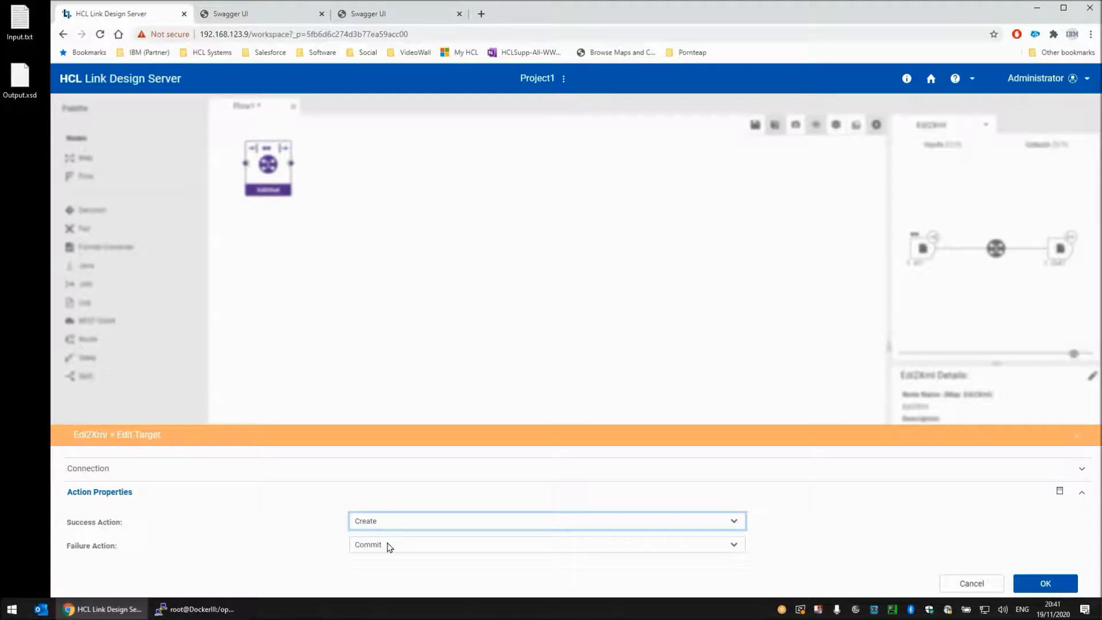
left_click(1040, 584)
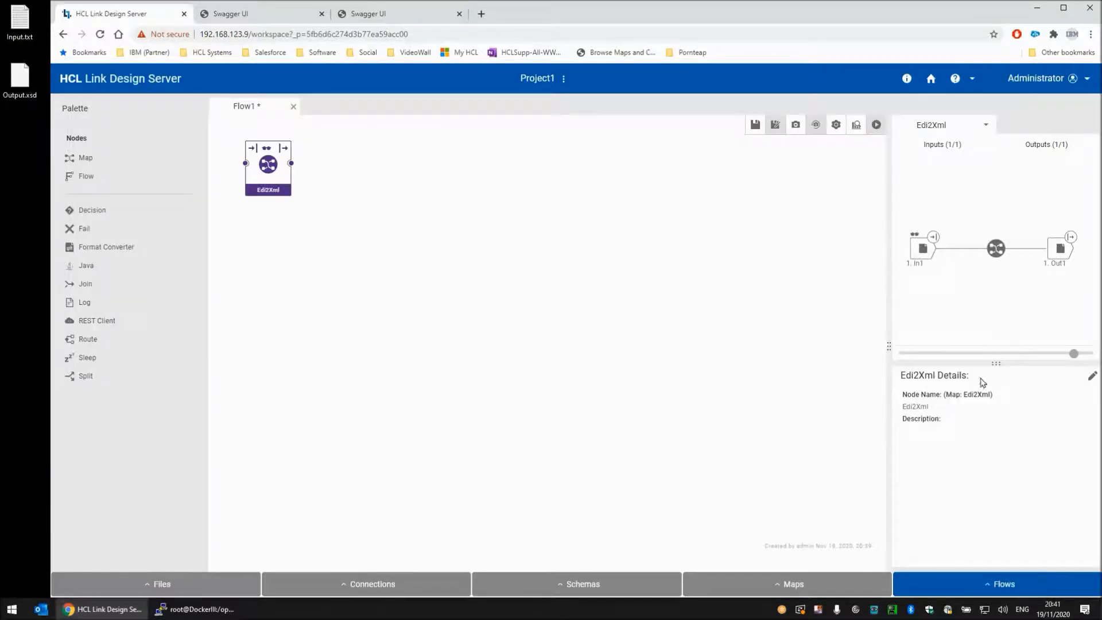
Review the connection settings of the In1 source and close them without changes
left_click(923, 249)
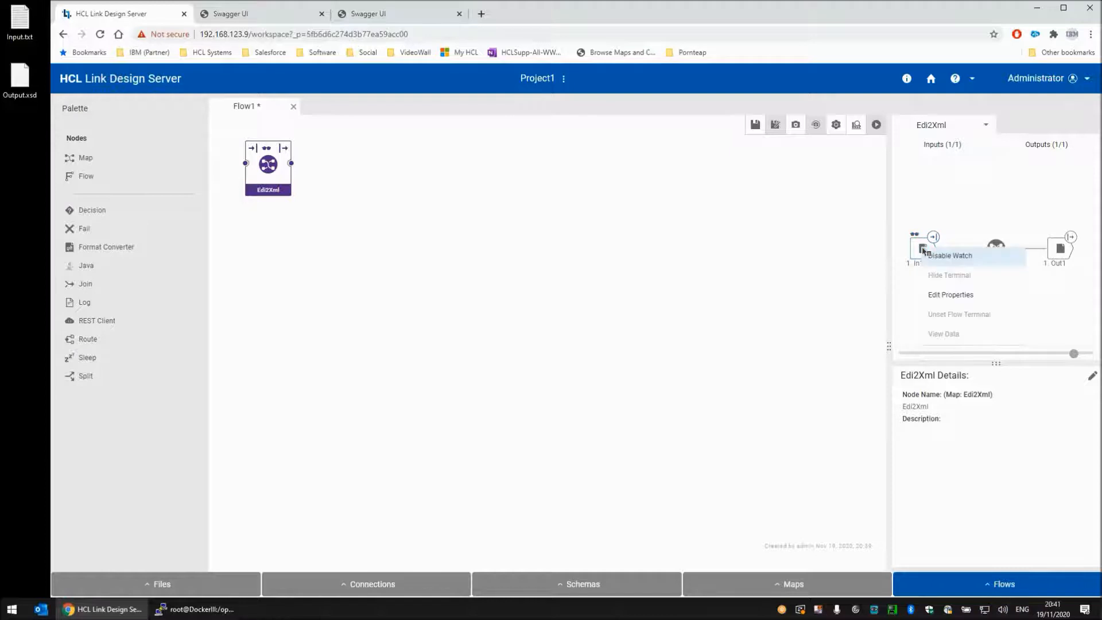
left_click(951, 297)
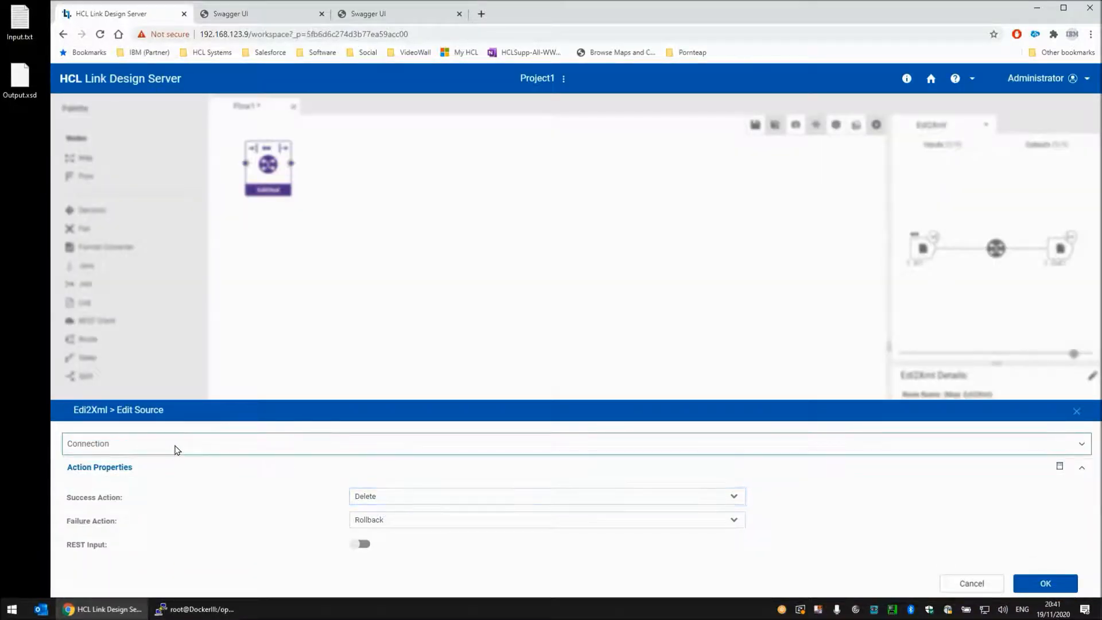
left_click(178, 448)
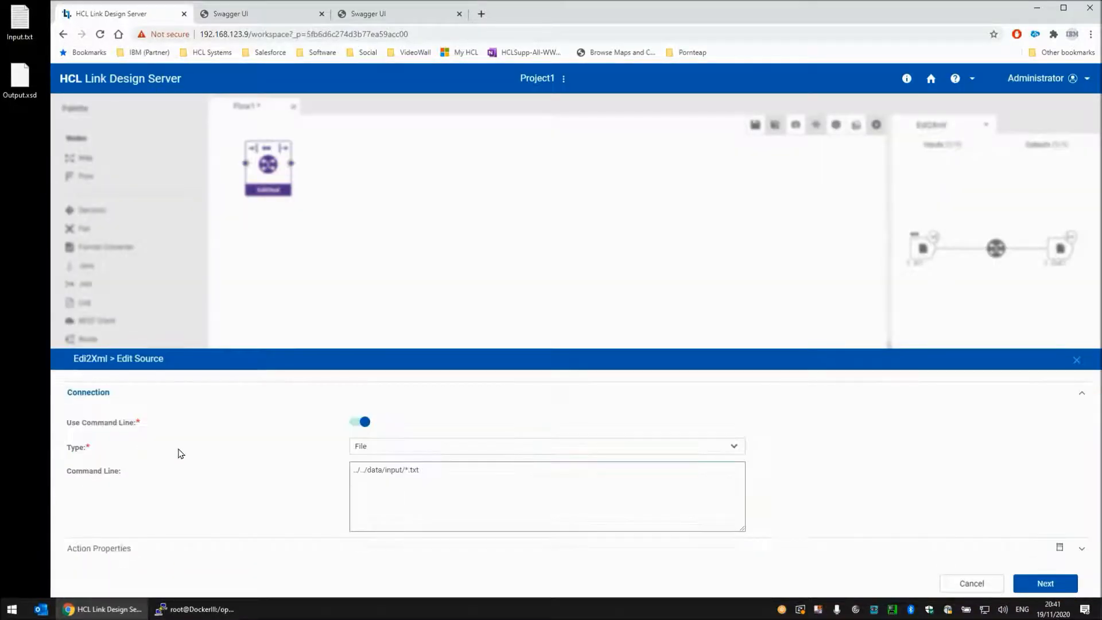
left_click(979, 583)
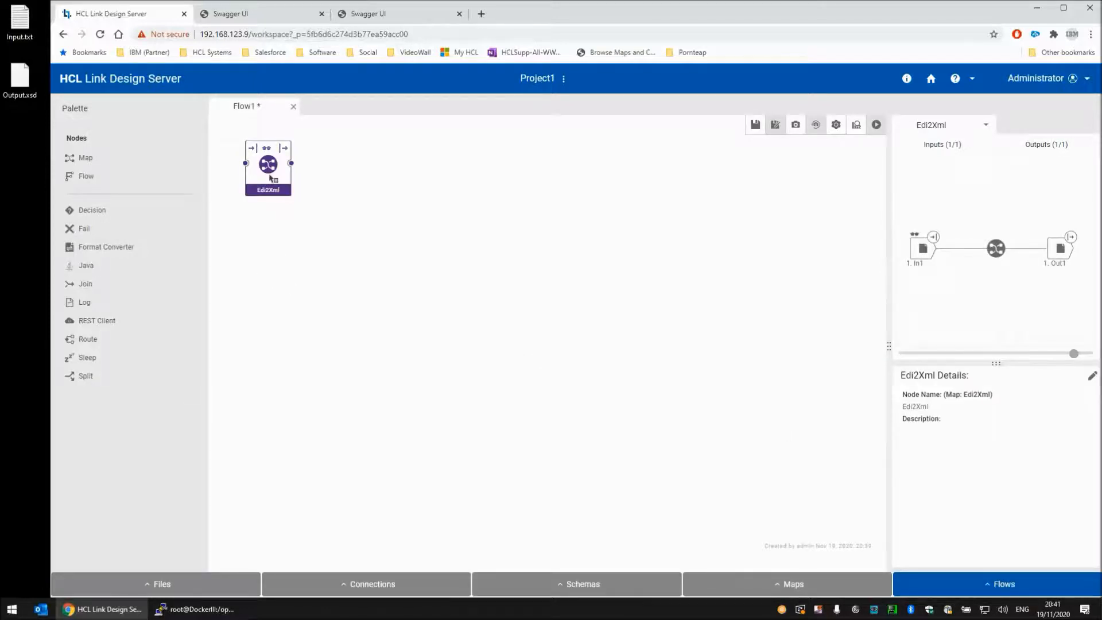
Enable auditing for the Edi2Xml node with Unique off and the filename ../../data/logs/Edi2Xml.log
right_click(270, 178)
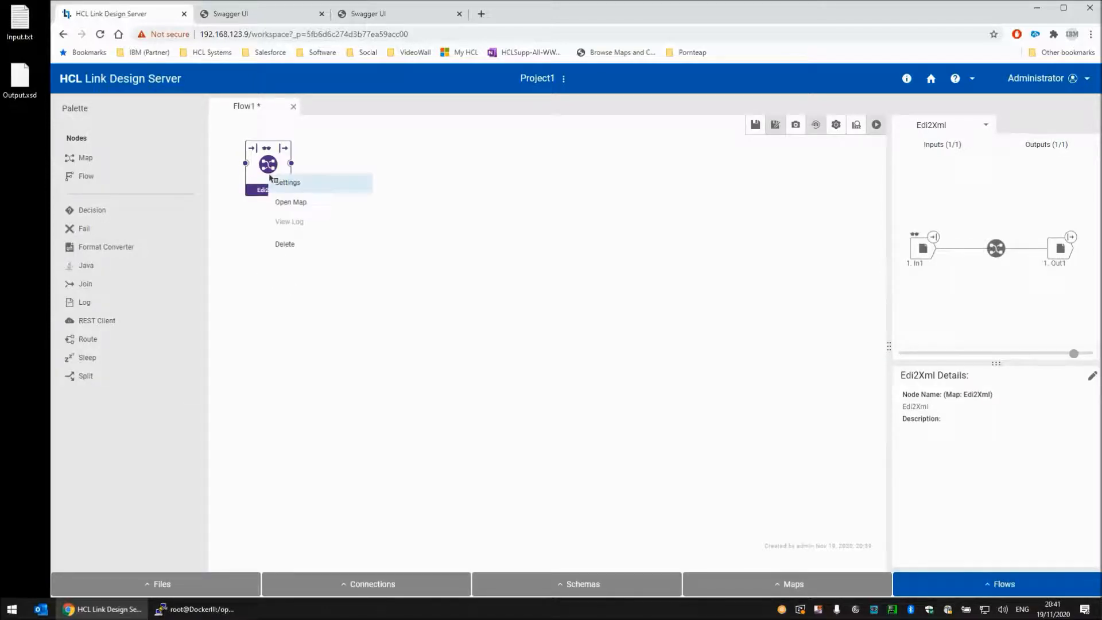
left_click(296, 183)
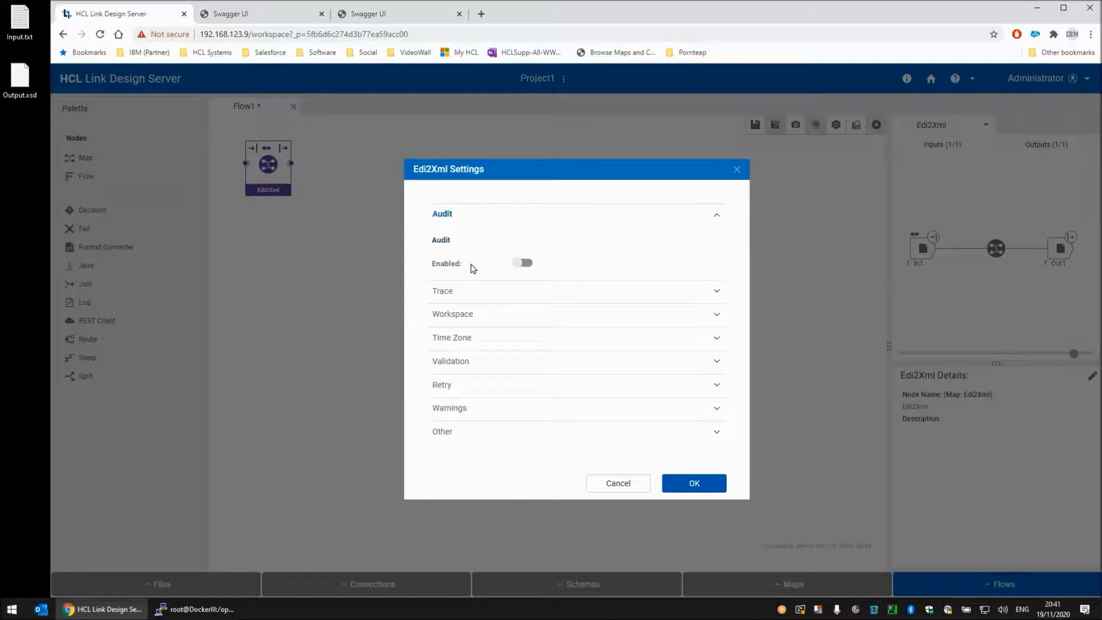
left_click(522, 263)
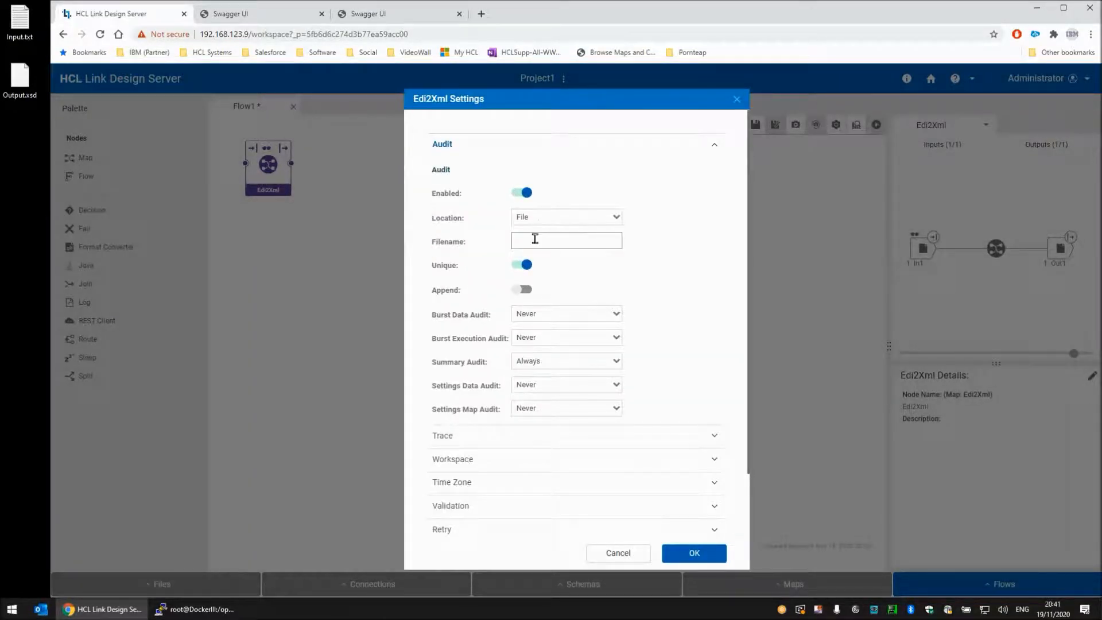
left_click(523, 266)
left_click(536, 239)
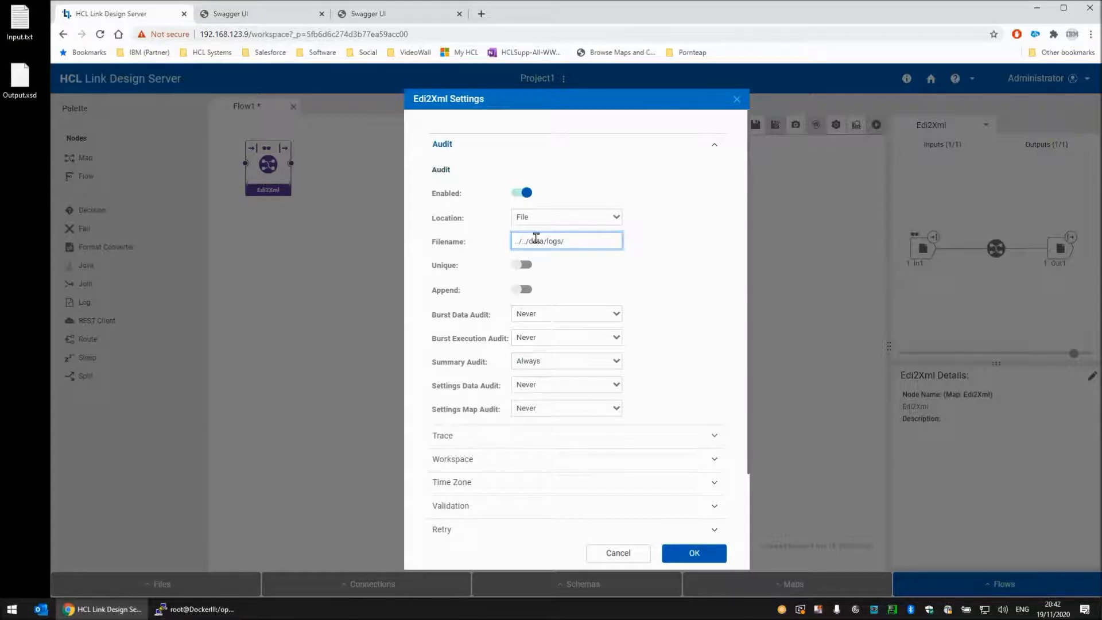
type("Edi2Xml.log")
Enable tracing for the Edi2Xml node with Unique off, filename ../../data/logs/Edi2Xml.mtr and Input Trace set to All
left_click(488, 436)
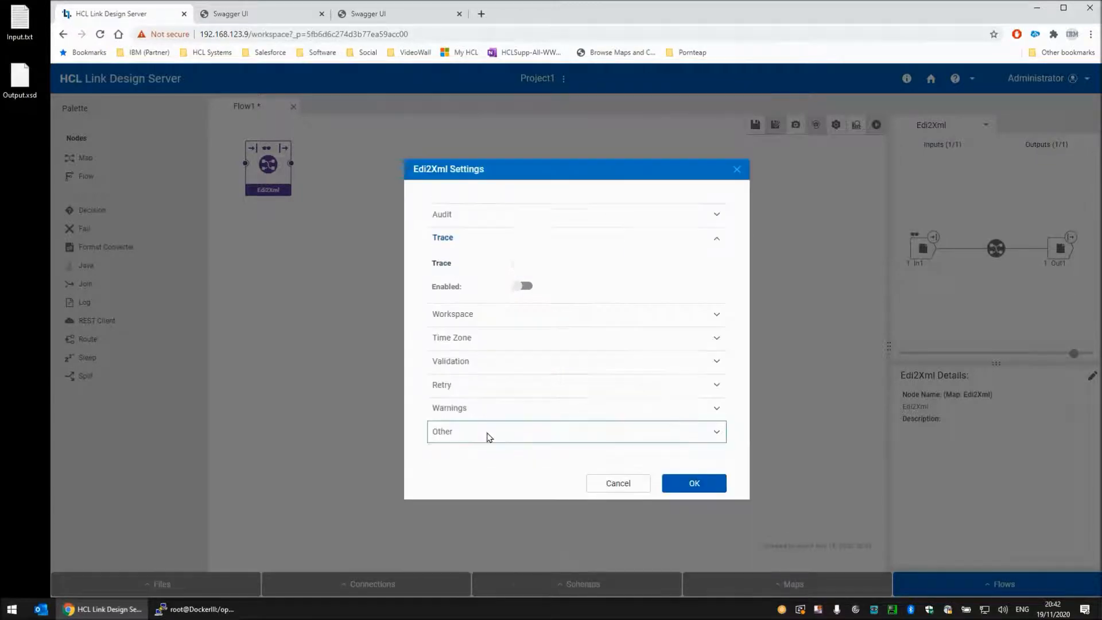
left_click(520, 286)
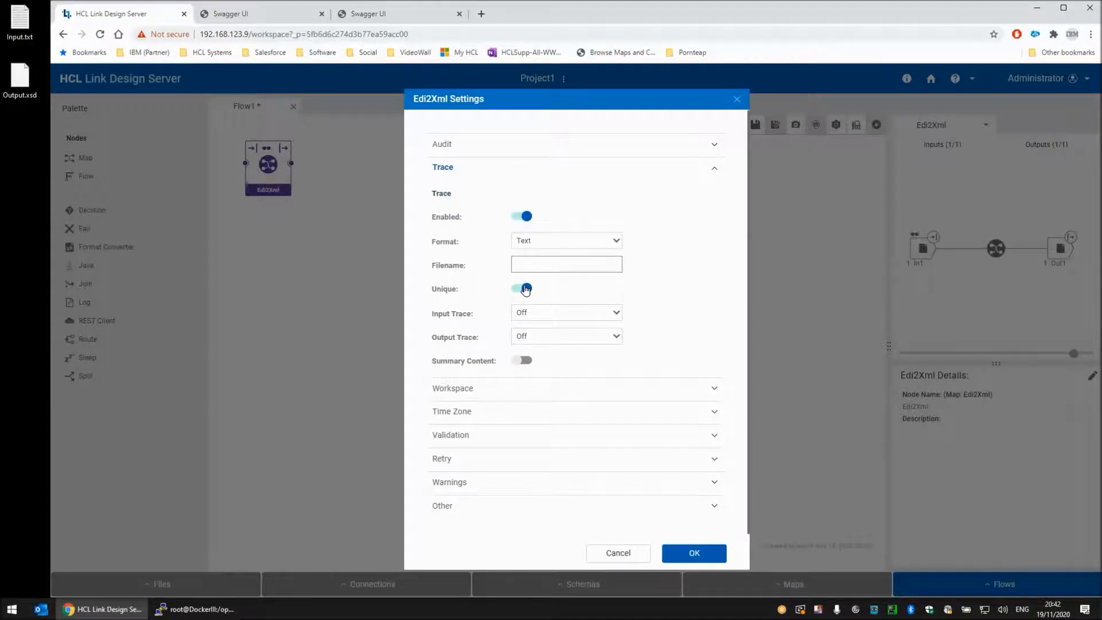
left_click(524, 289)
left_click(535, 264)
type("../../data/logs/")
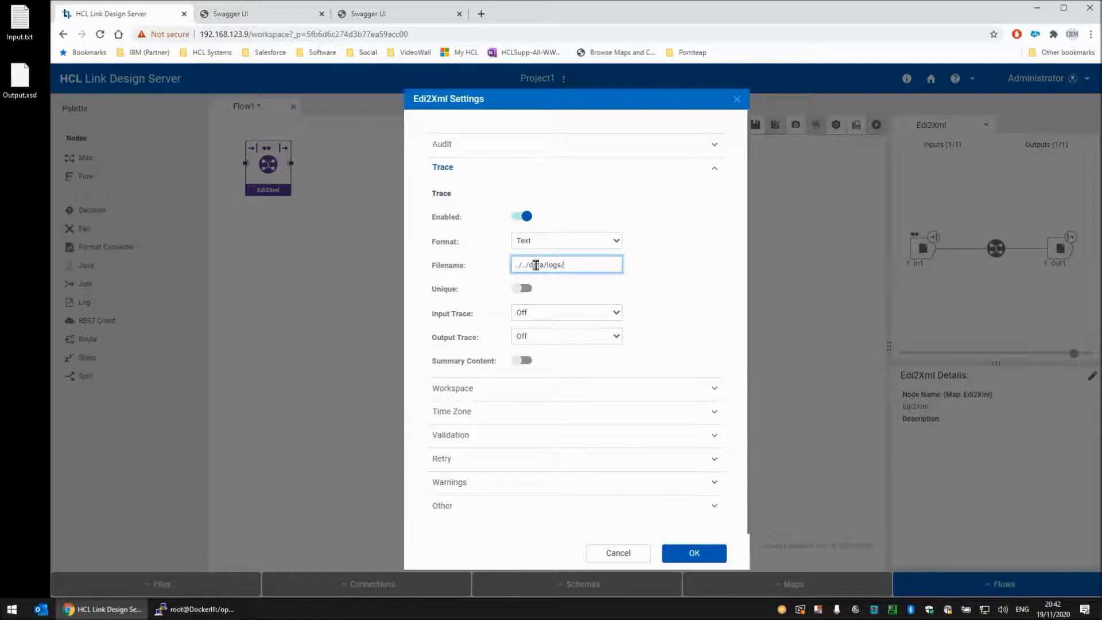
type("Edi2Xml.mtr")
left_click(535, 313)
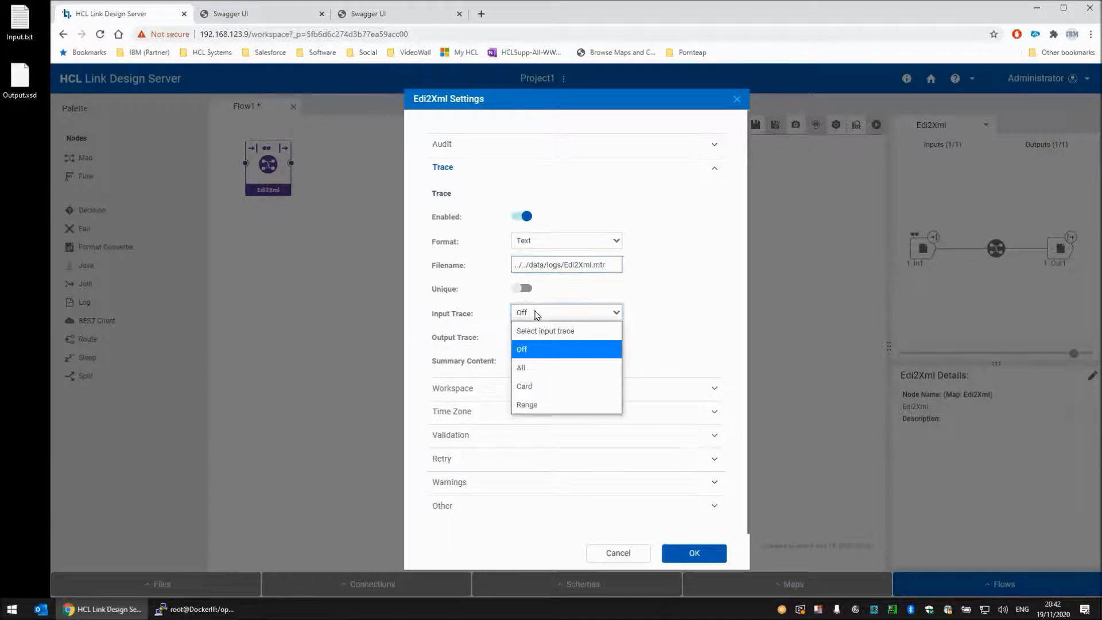
left_click(535, 371)
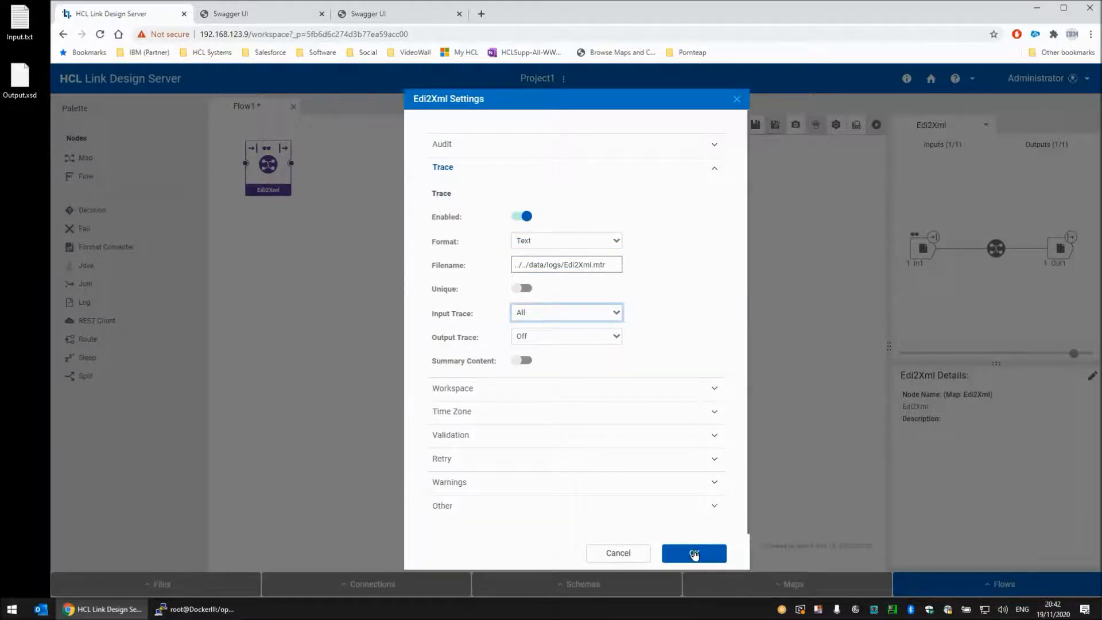
Enable warnings for Edi2Xml, set Input Contains Errors and Input Unknown Data Found to Fail, and apply the node settings
left_click(469, 484)
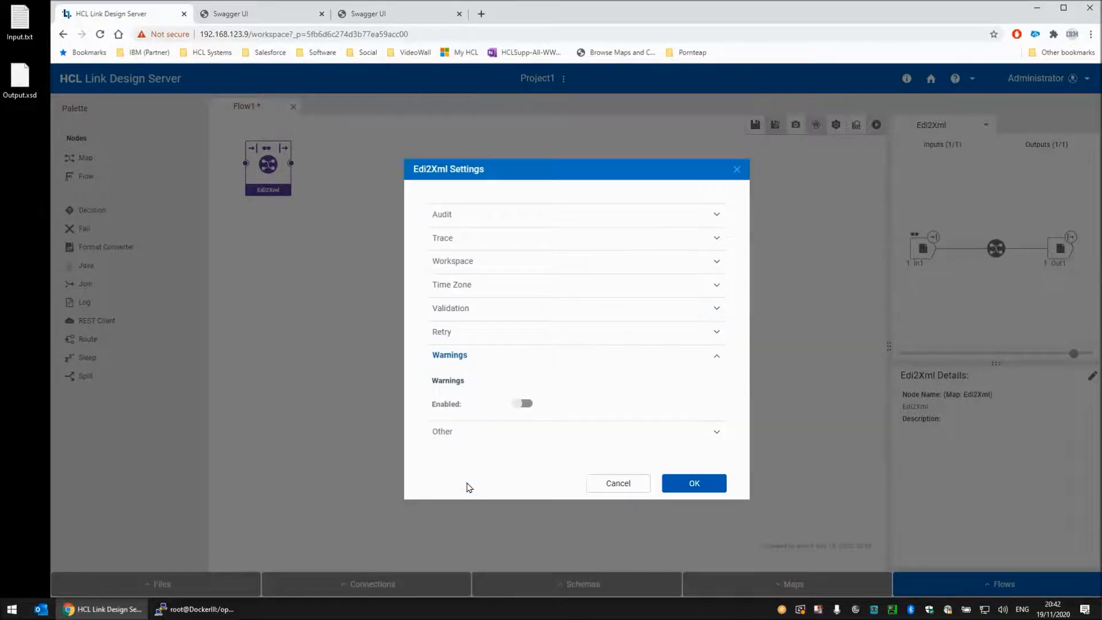
left_click(521, 404)
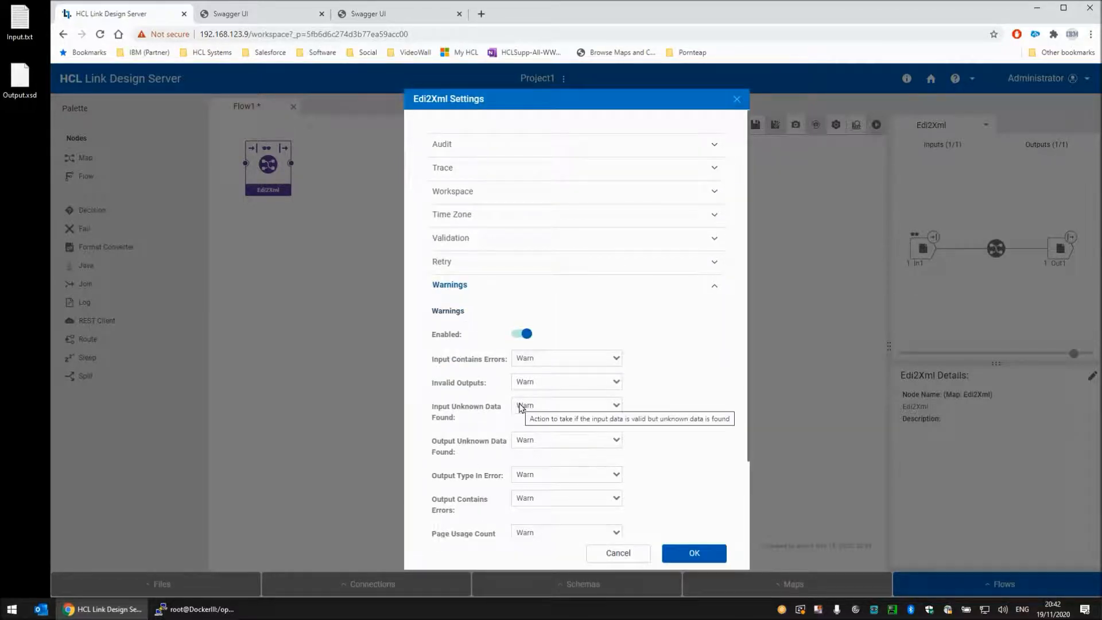
left_click(542, 362)
left_click(532, 431)
left_click(533, 383)
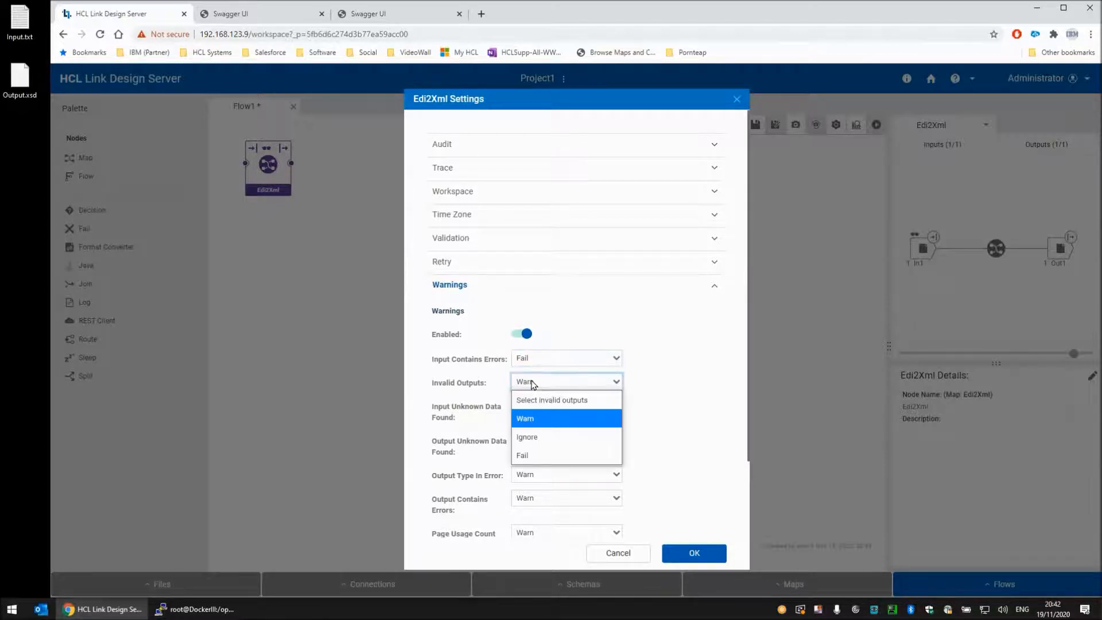
left_click(533, 383)
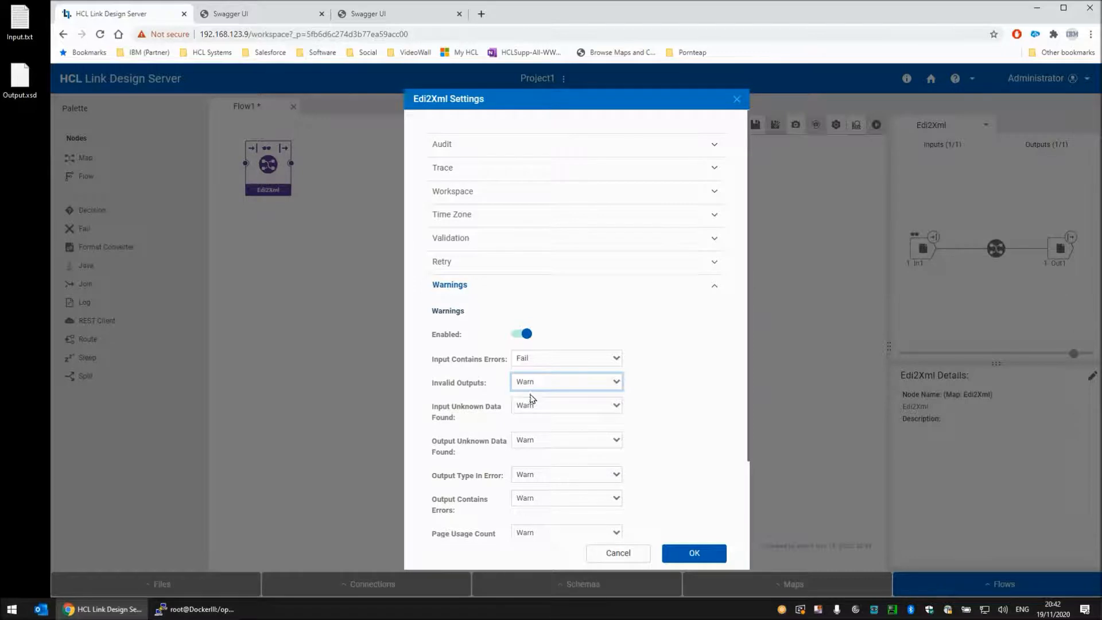
left_click(534, 405)
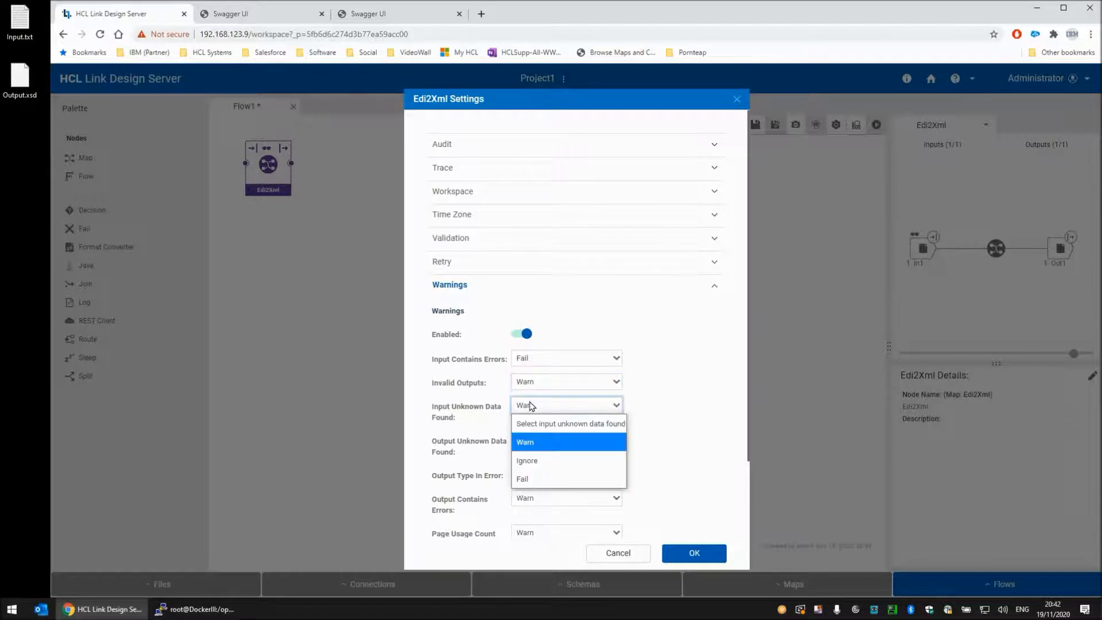
left_click(532, 478)
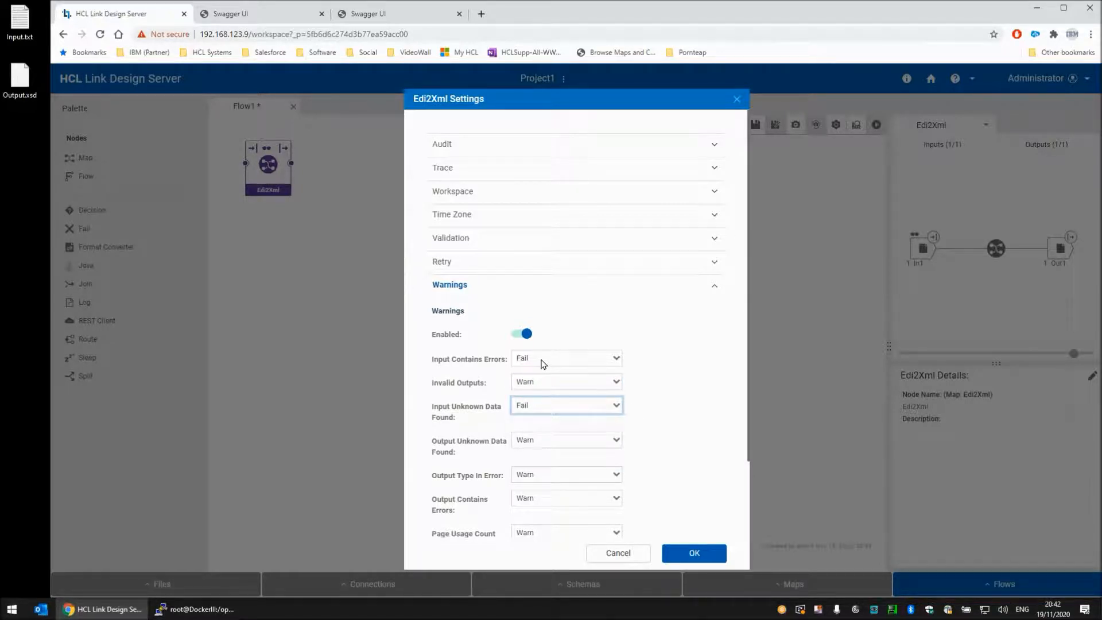
left_click(689, 555)
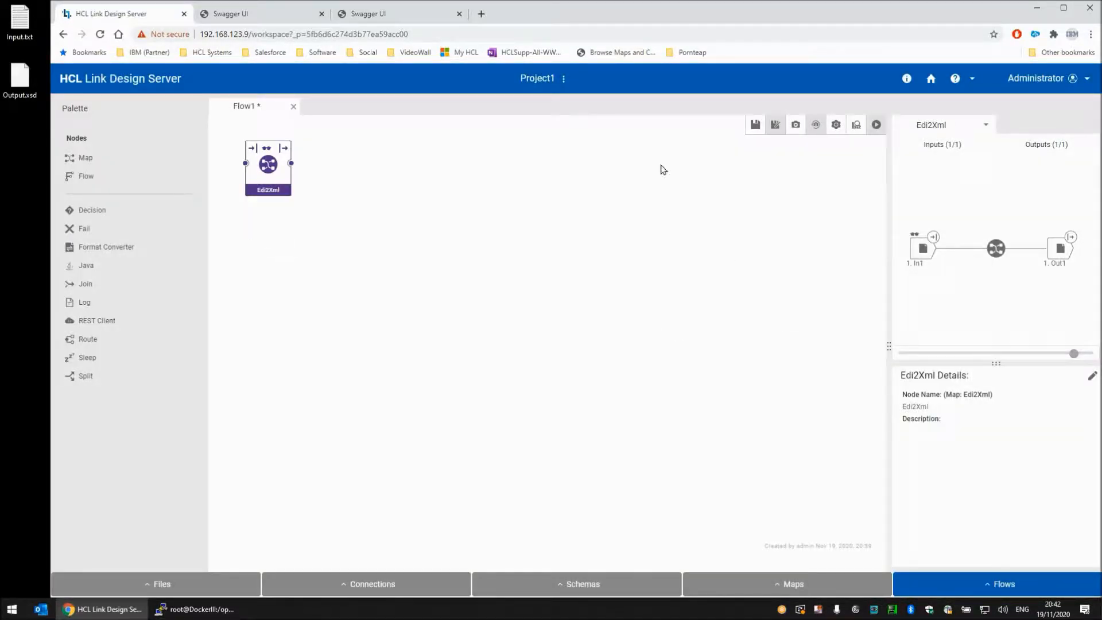
Save the Flow1 definition and close the flow
left_click(755, 126)
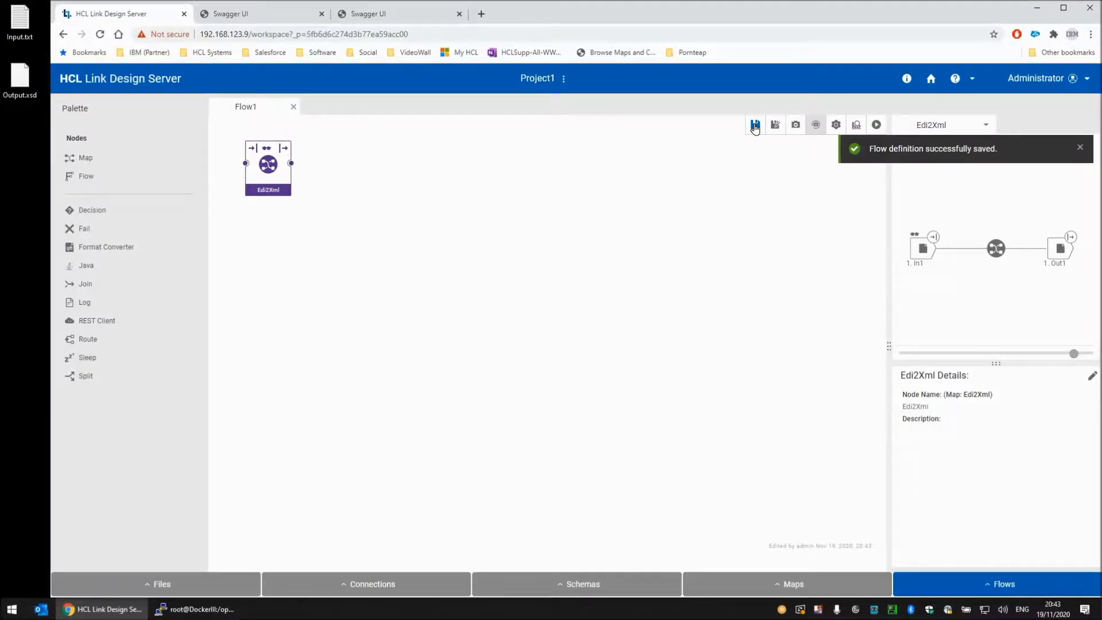
left_click(294, 109)
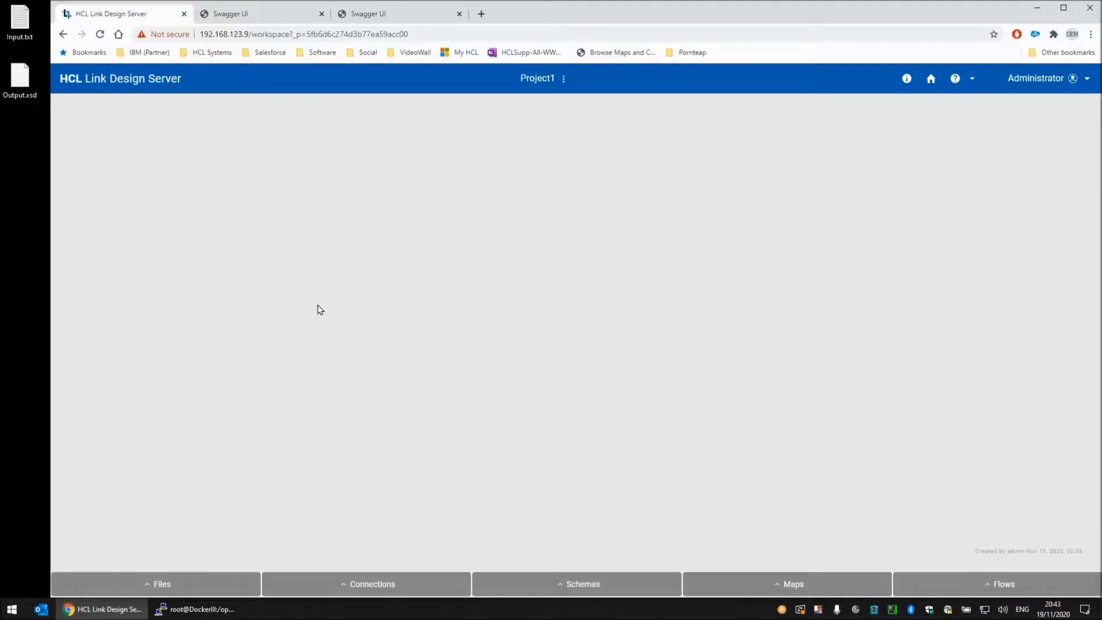
Start a new deployment package named Package1 and assign it to Project1
left_click(932, 80)
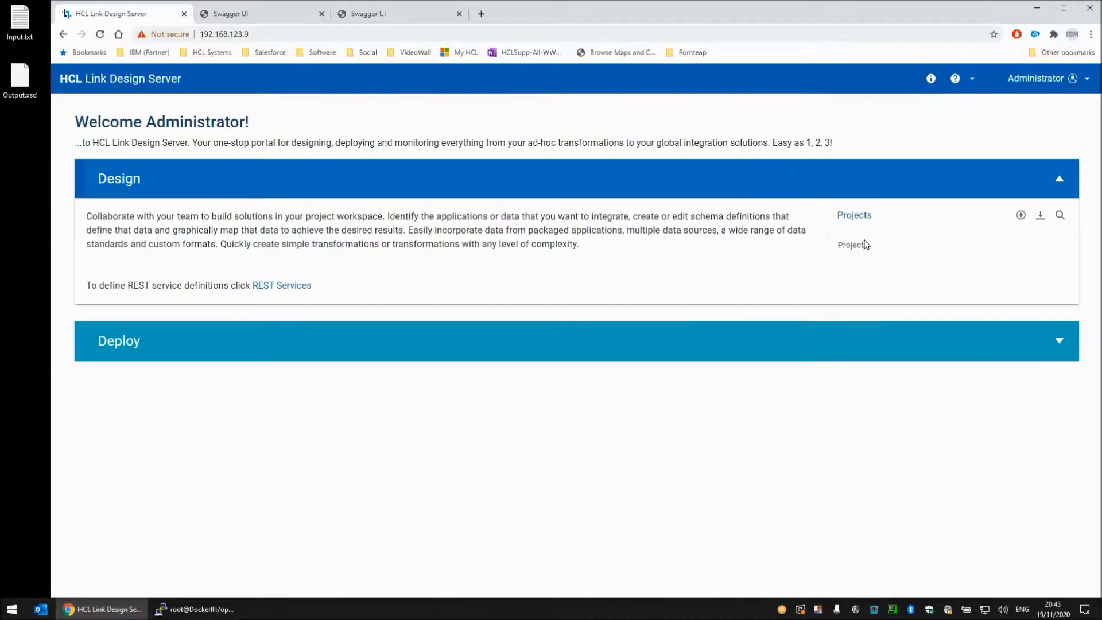
left_click(391, 340)
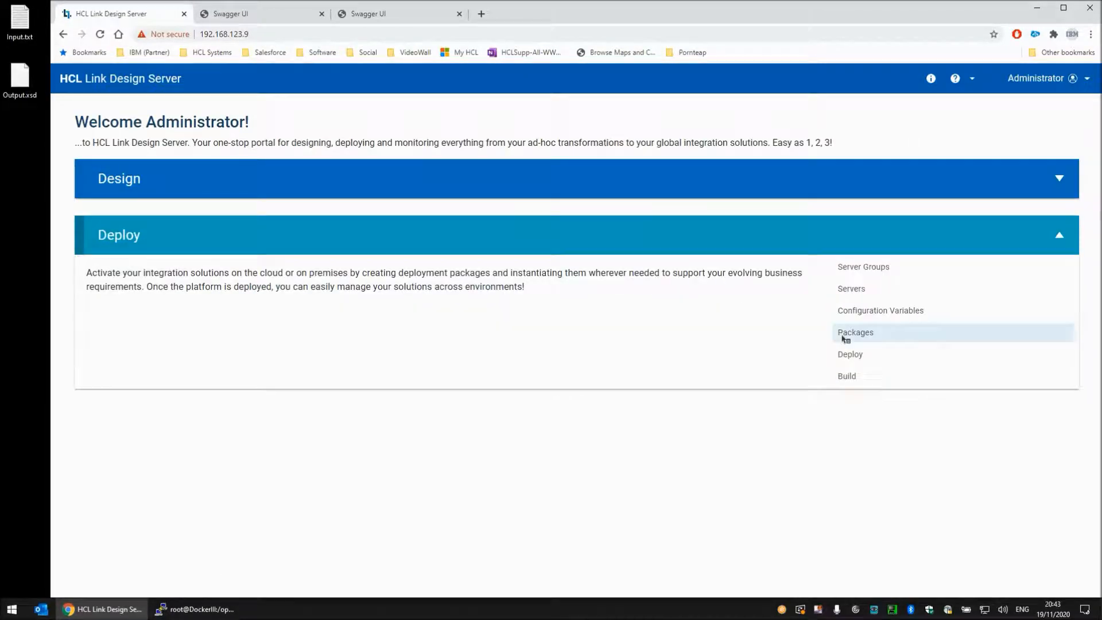
left_click(855, 335)
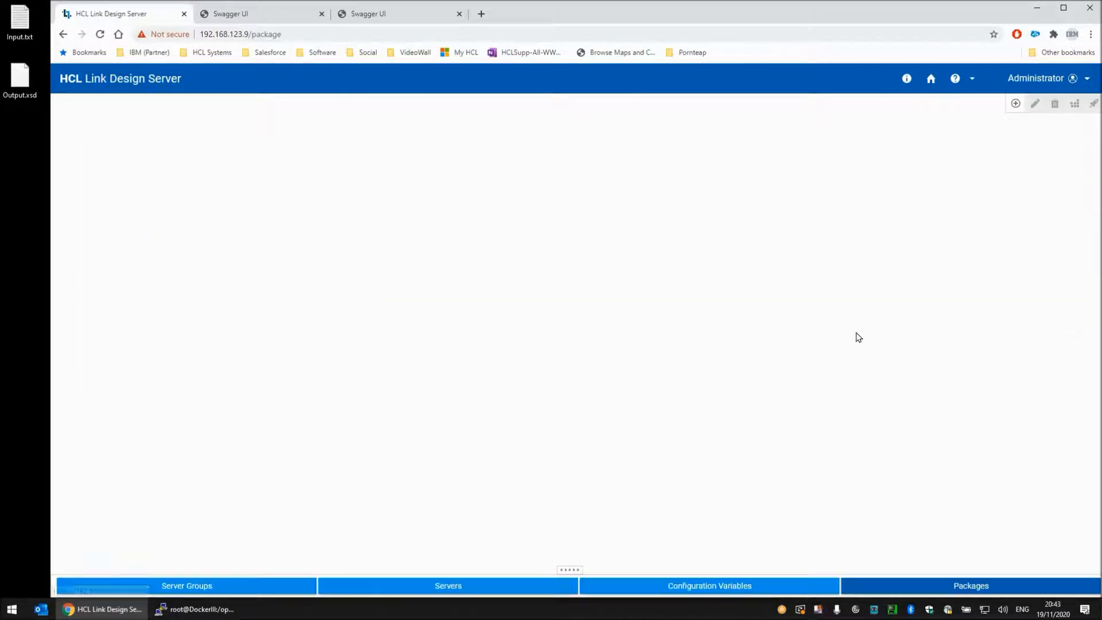
left_click(1016, 105)
left_click(467, 236)
type("Package1")
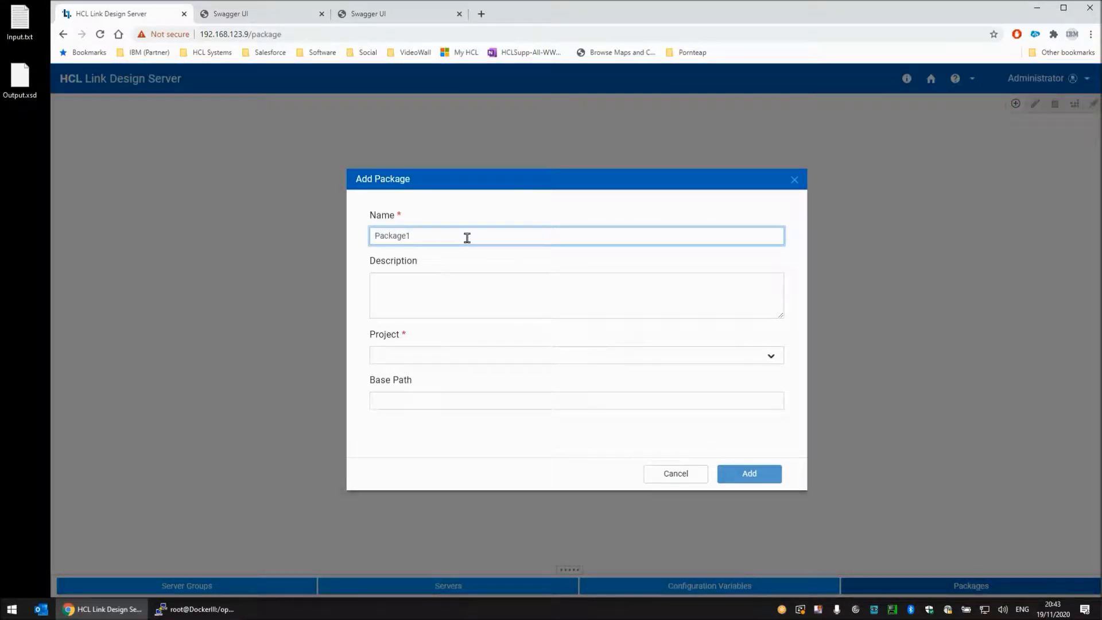
left_click(447, 356)
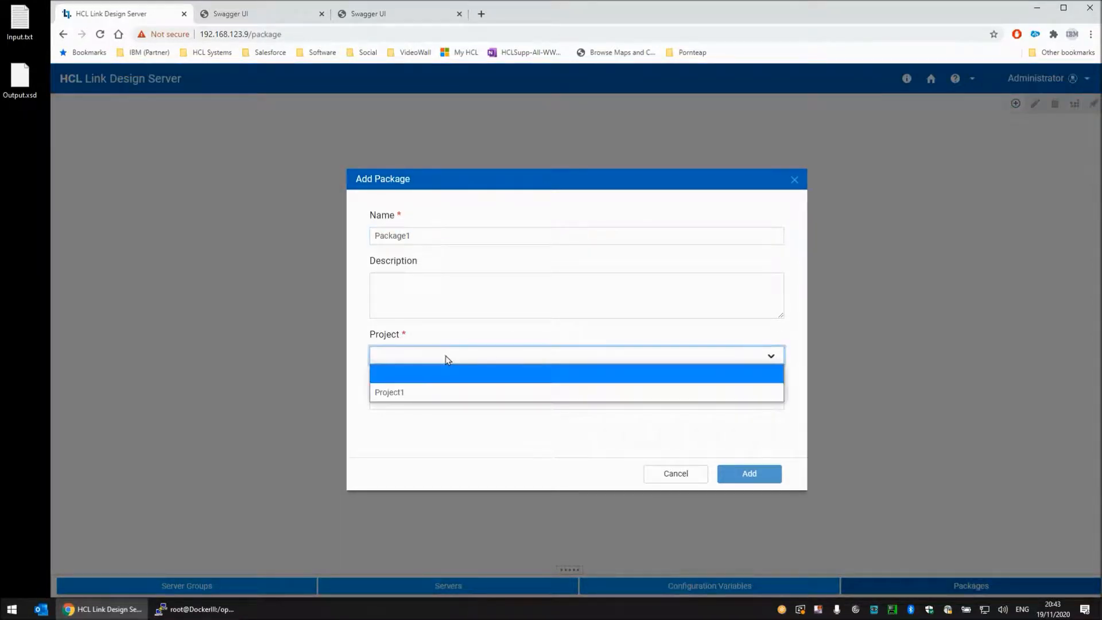
left_click(419, 393)
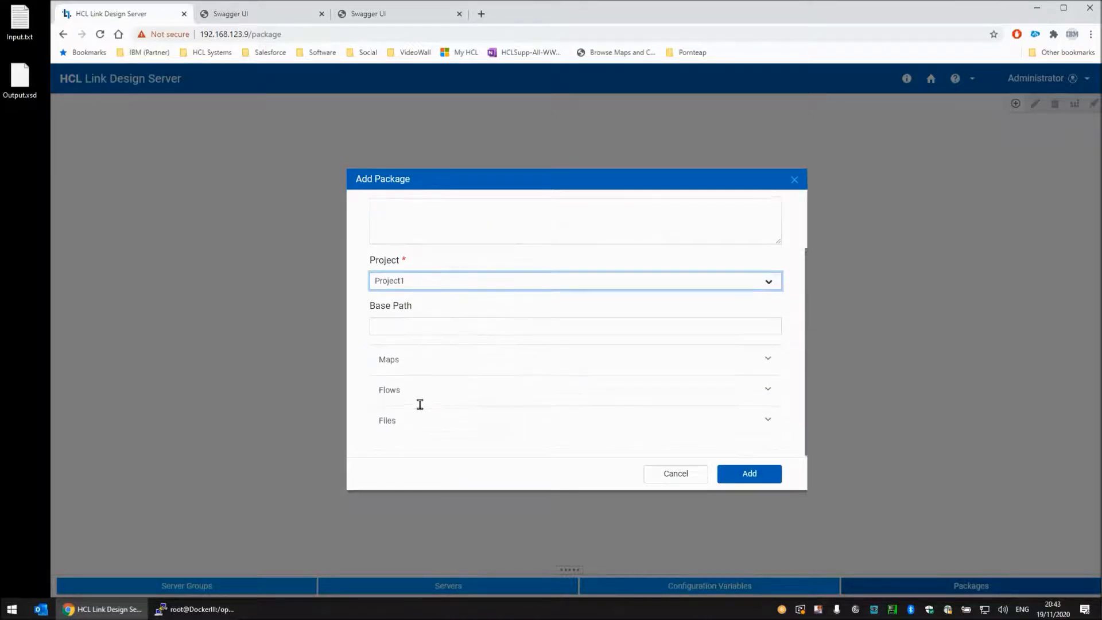
Include Flow1 in Package1 with the URL Flow1 and add the package
scroll(419, 404, "down", 2)
left_click(403, 391)
scroll(401, 398, "down", 2)
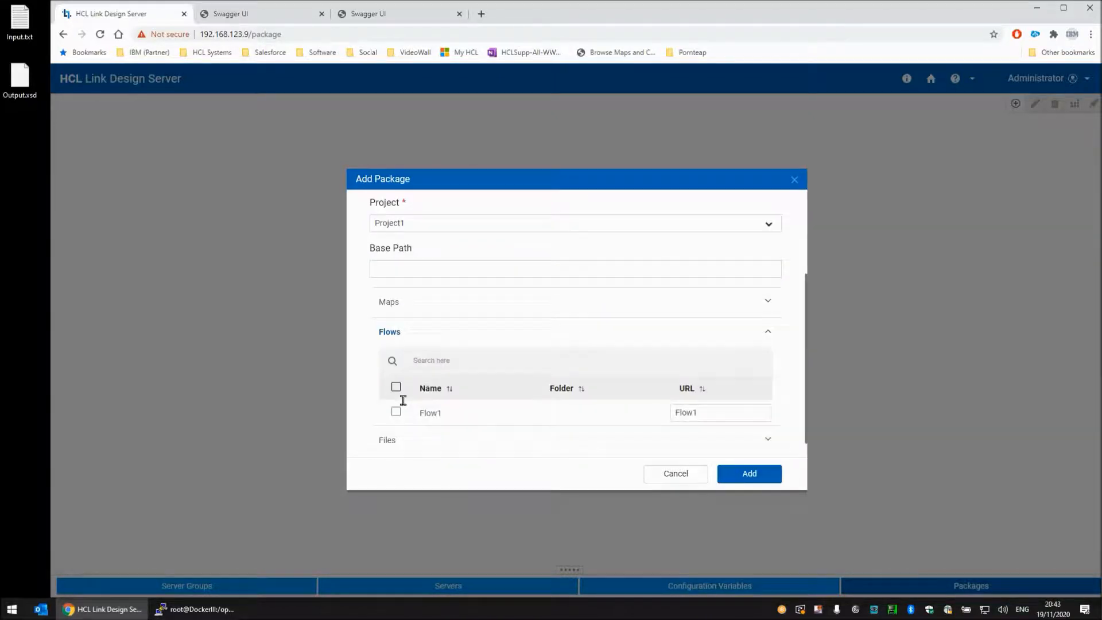
left_click(396, 392)
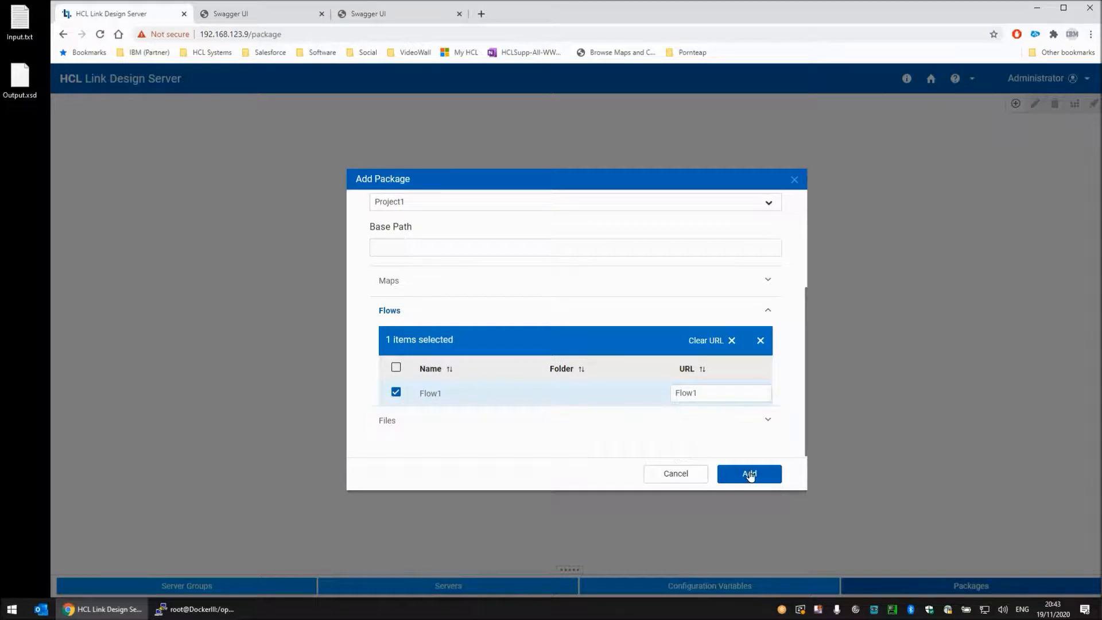
left_click(749, 474)
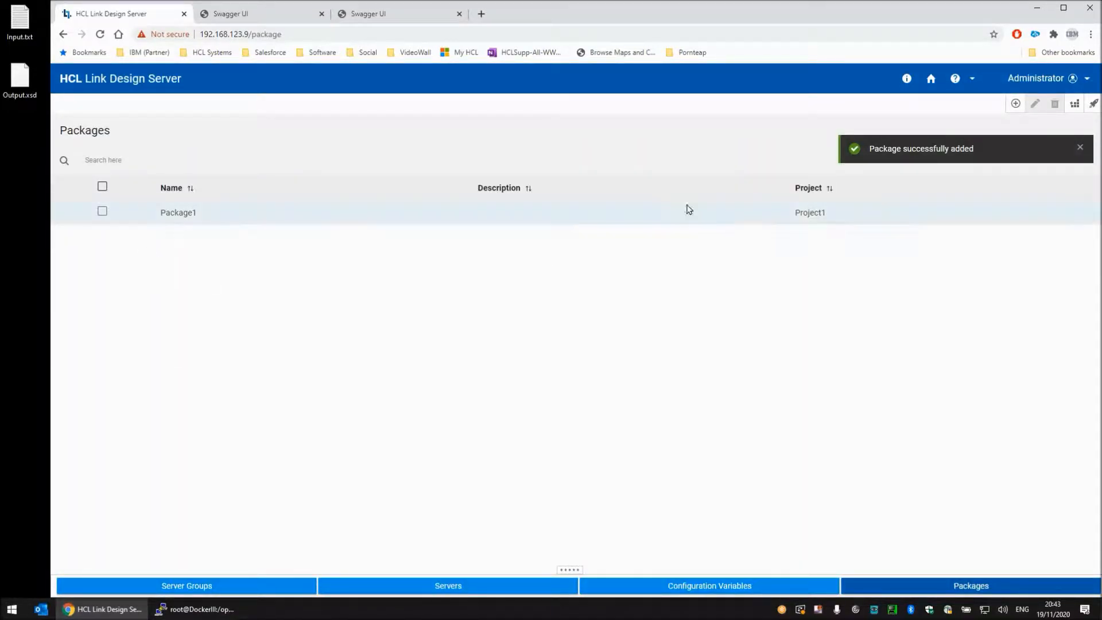
Select Package1 in the package list and open its deployment dialog
left_click(102, 212)
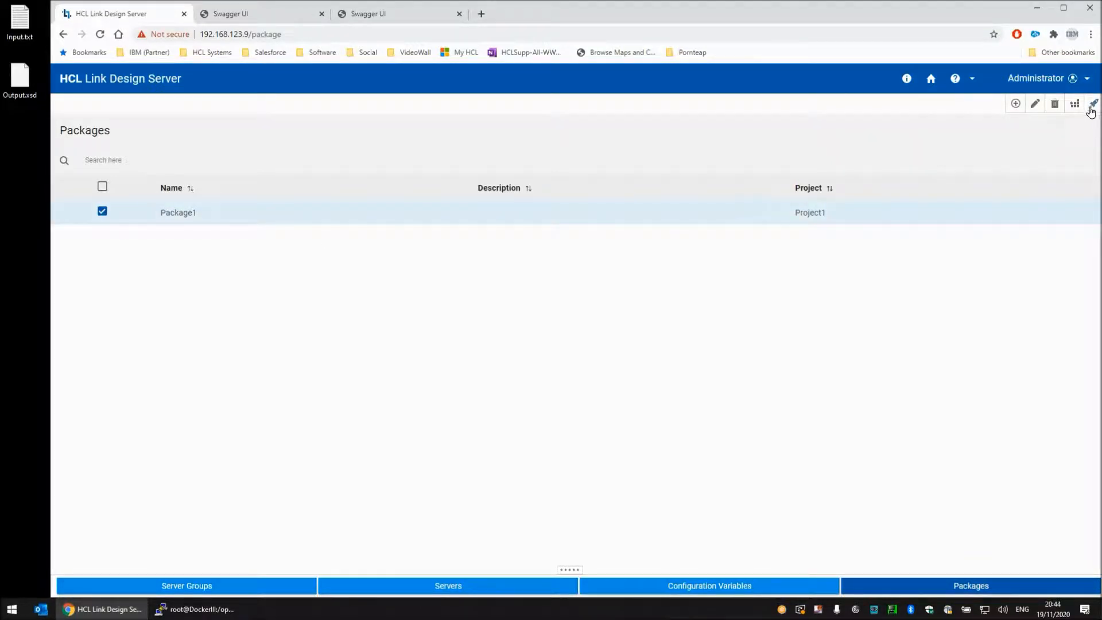
left_click(1094, 106)
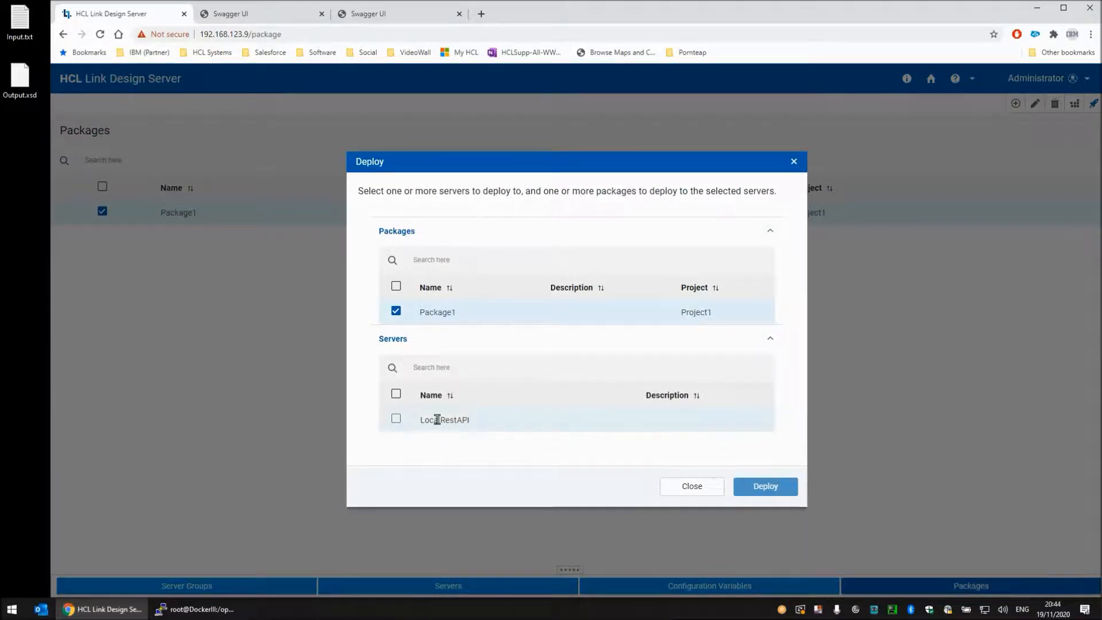
Reload the HCL Link Endpoints catalog in Swagger UI to check its operations before deploying, and return to the deployment dialog
left_click(262, 15)
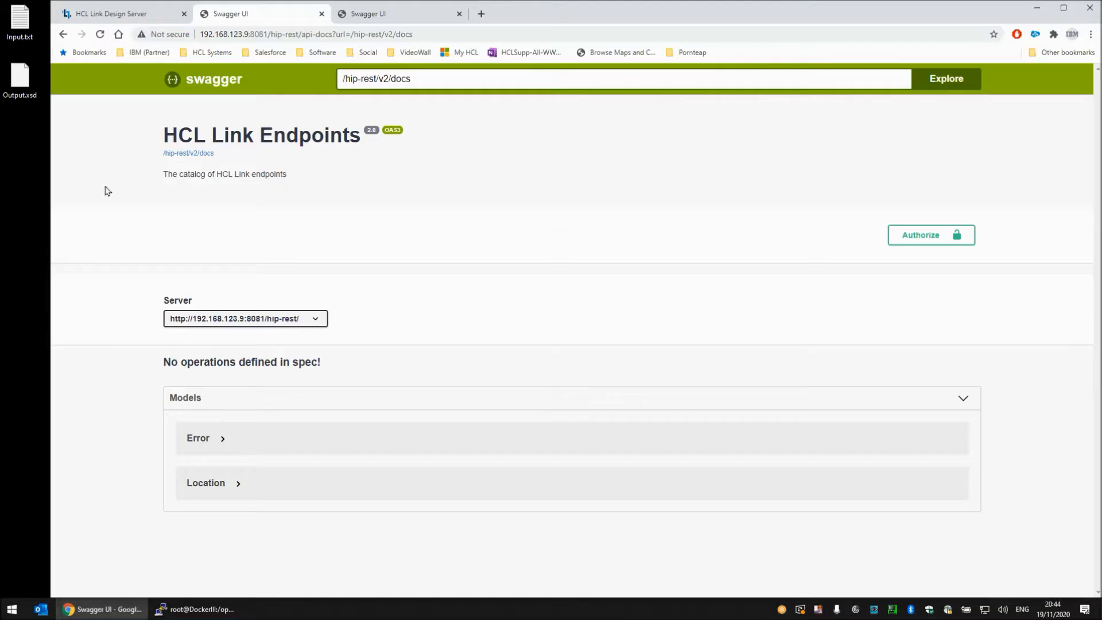
left_click(100, 34)
left_click(133, 14)
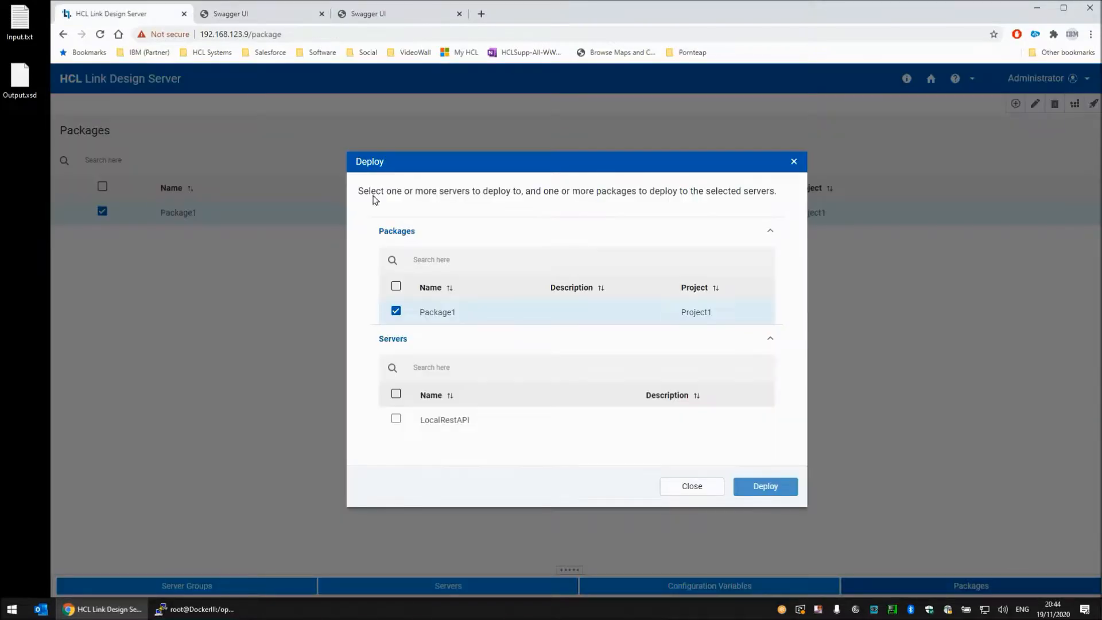
Deploy Package1 to the LocalRestAPI server and close the deployment dialog
left_click(396, 419)
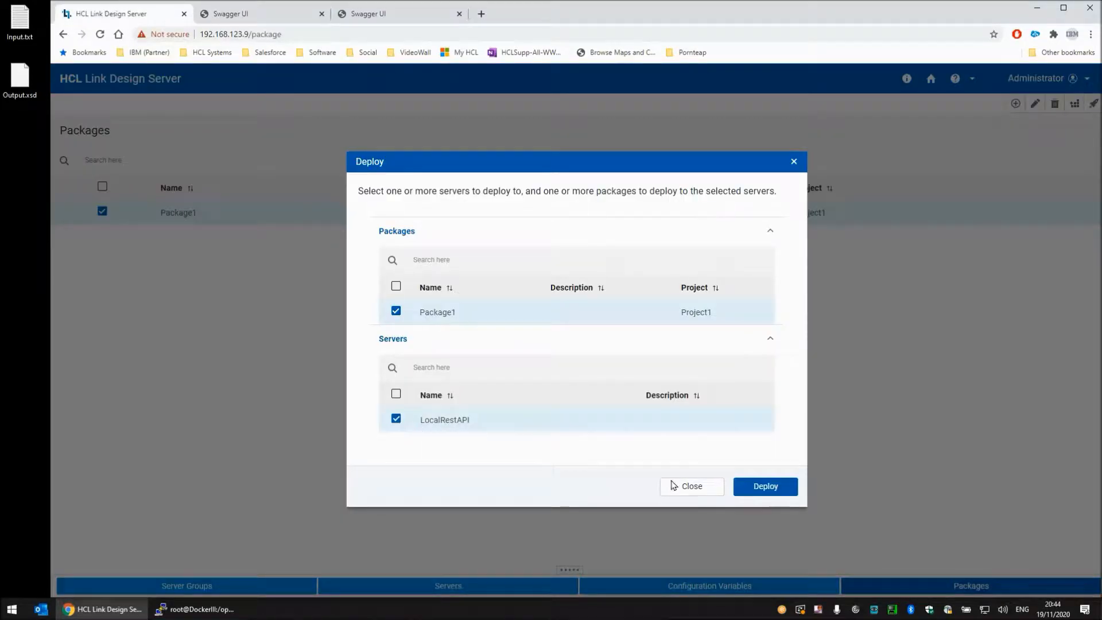
left_click(770, 487)
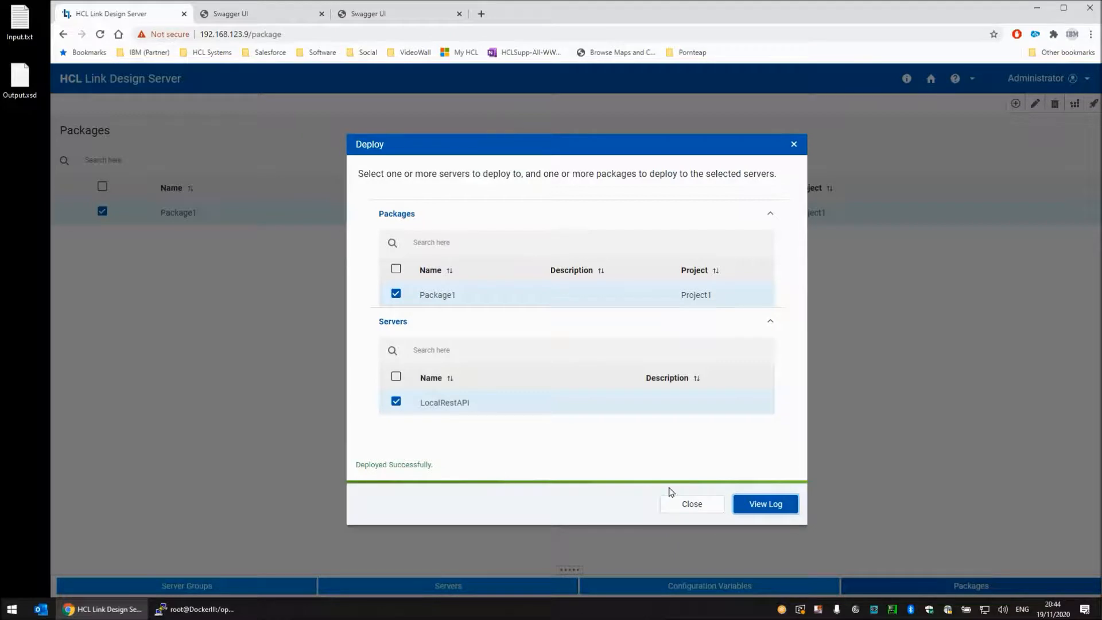
left_click(687, 504)
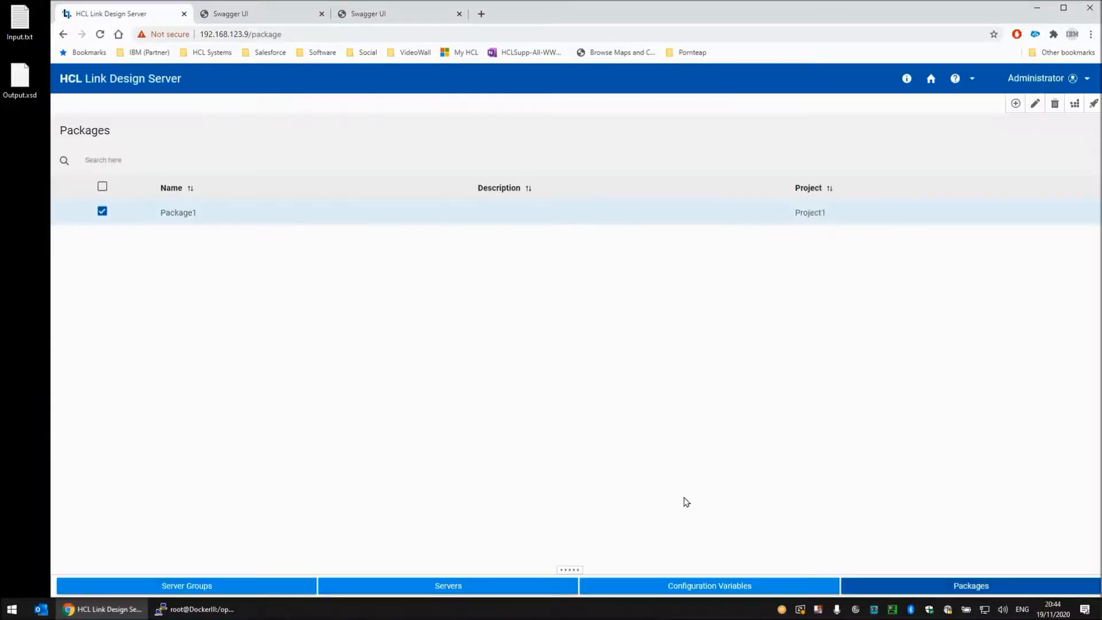
Refresh the HCL Link Endpoints catalog in Swagger UI to check for the Flow1 endpoints, and return to the package list
left_click(269, 14)
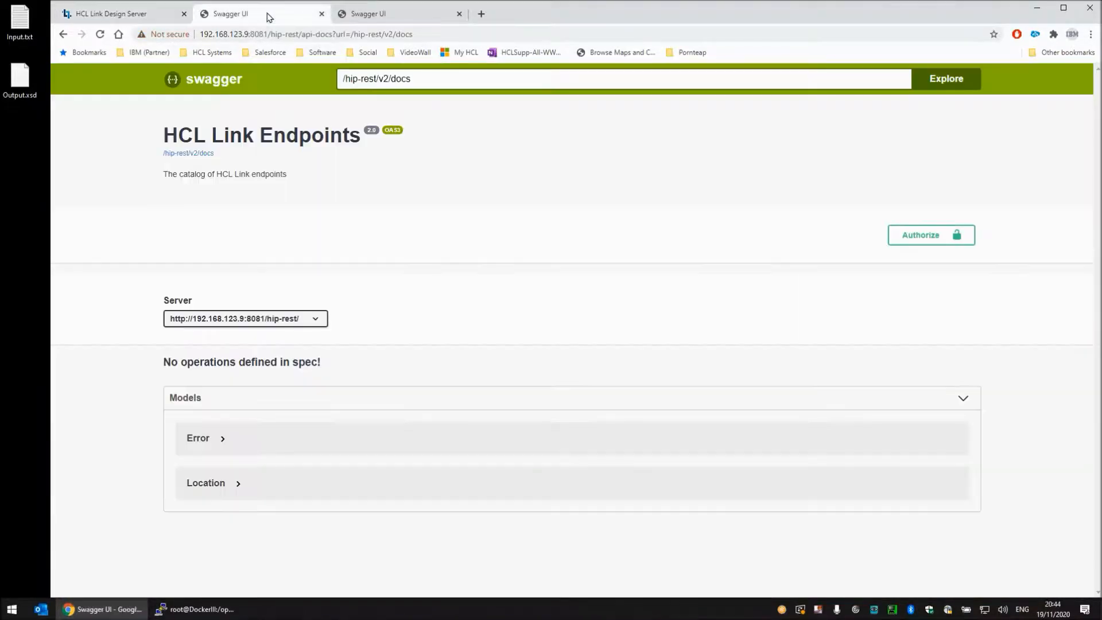
left_click(100, 34)
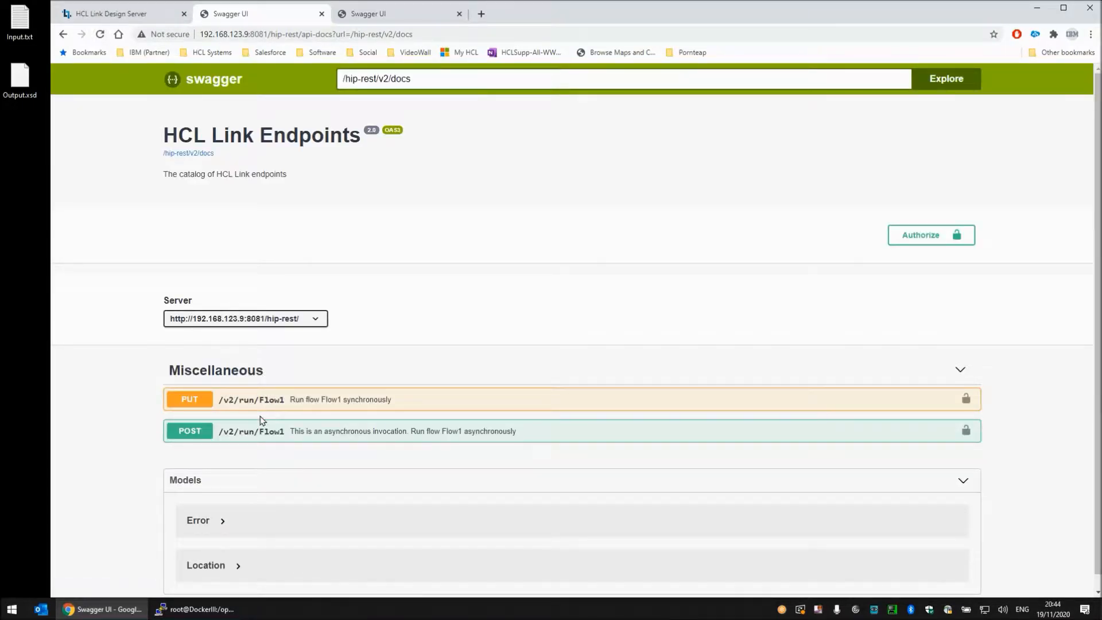
left_click(151, 14)
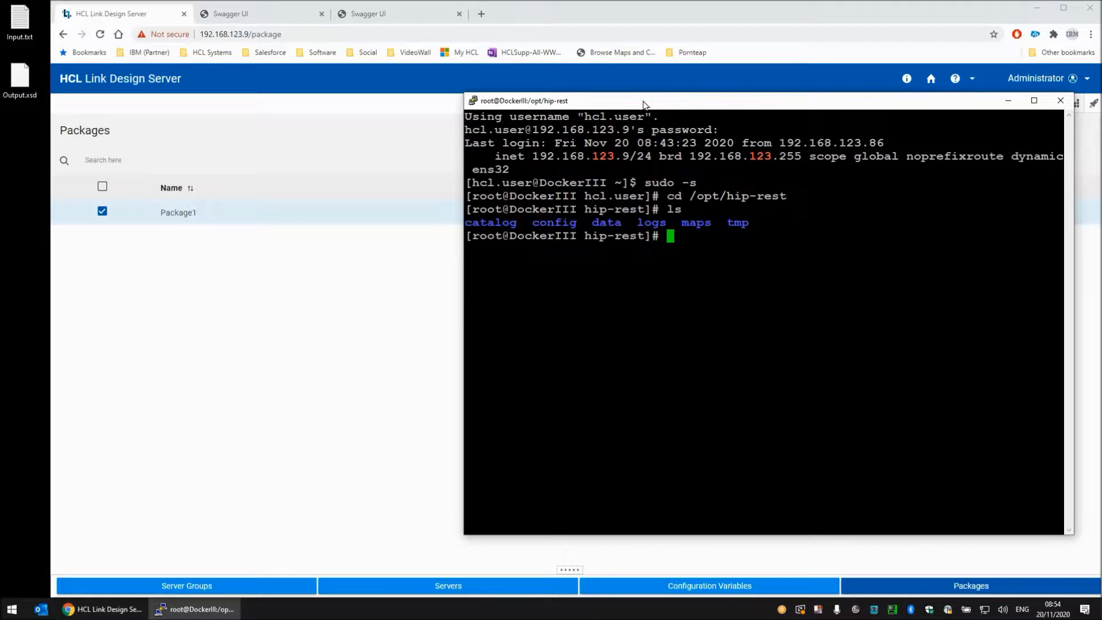
In the terminal at /opt/hip-rest, list the contents of the maps directory and of maps/Package1
type("ls maps")
key("Return")
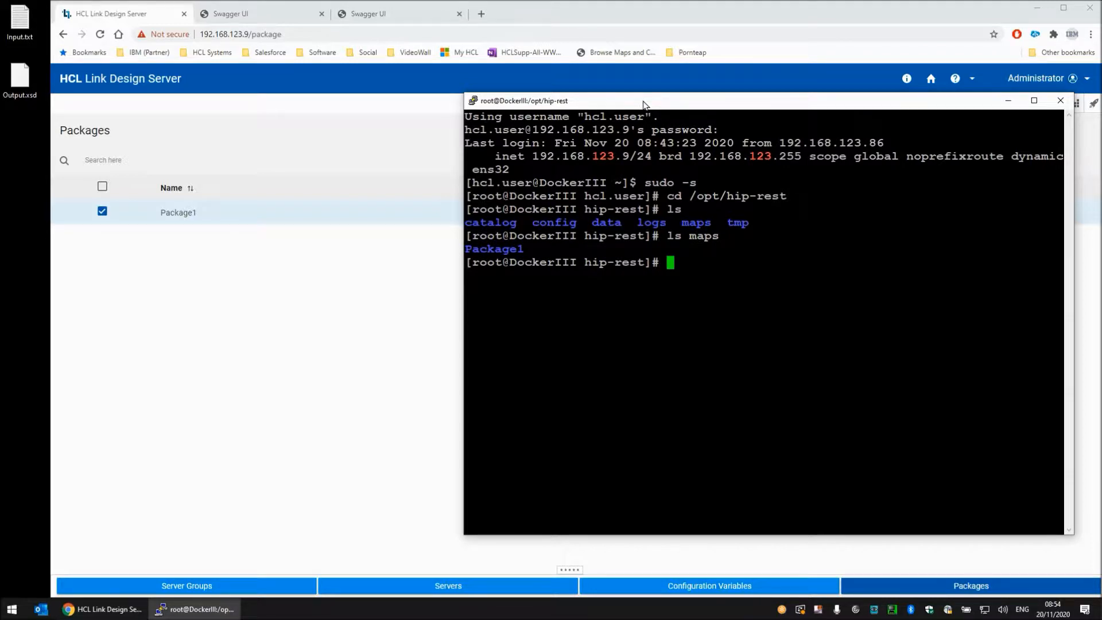
key("Up")
type("/Package1")
key("Return")
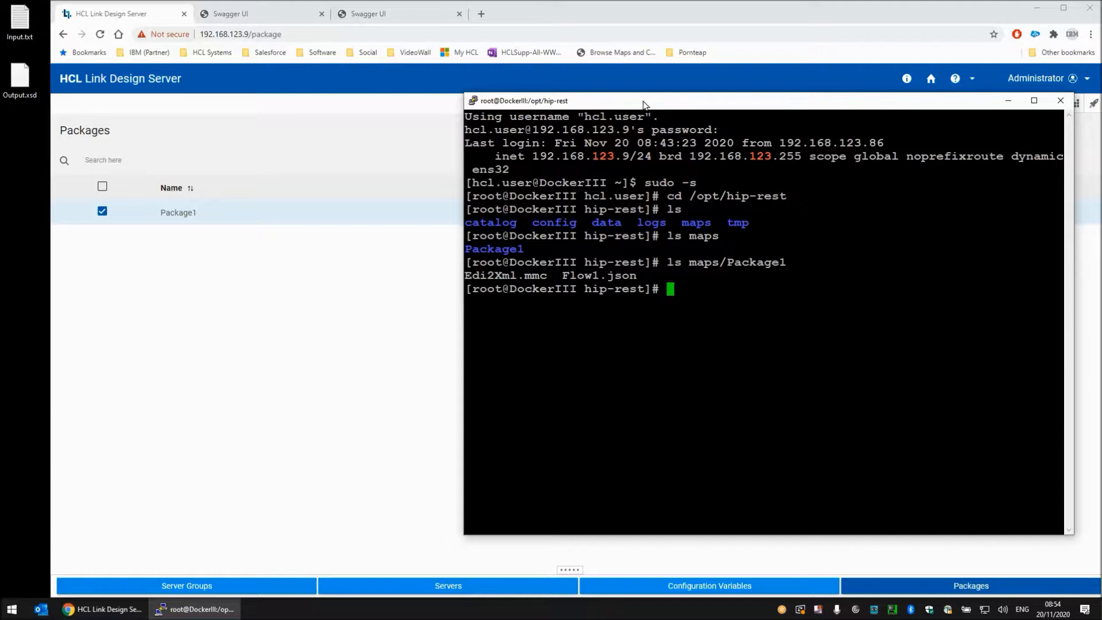
Change to the data/input directory under /opt/hip-rest and list its contents
type("cd data")
key("Return")
type("cd input")
key("Return")
type("ls")
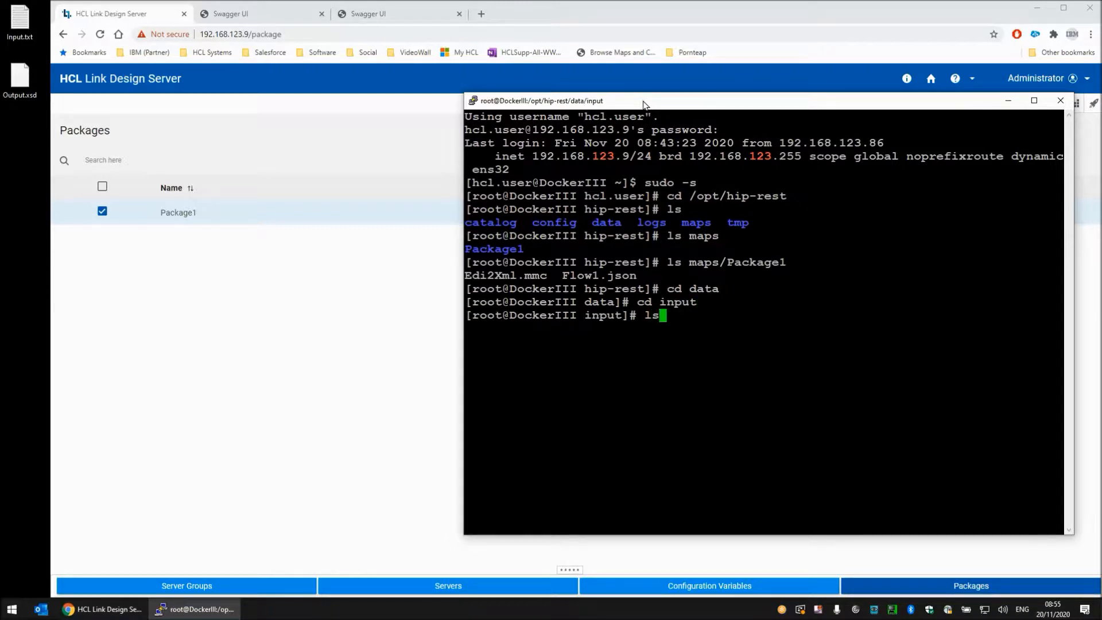
key("Return")
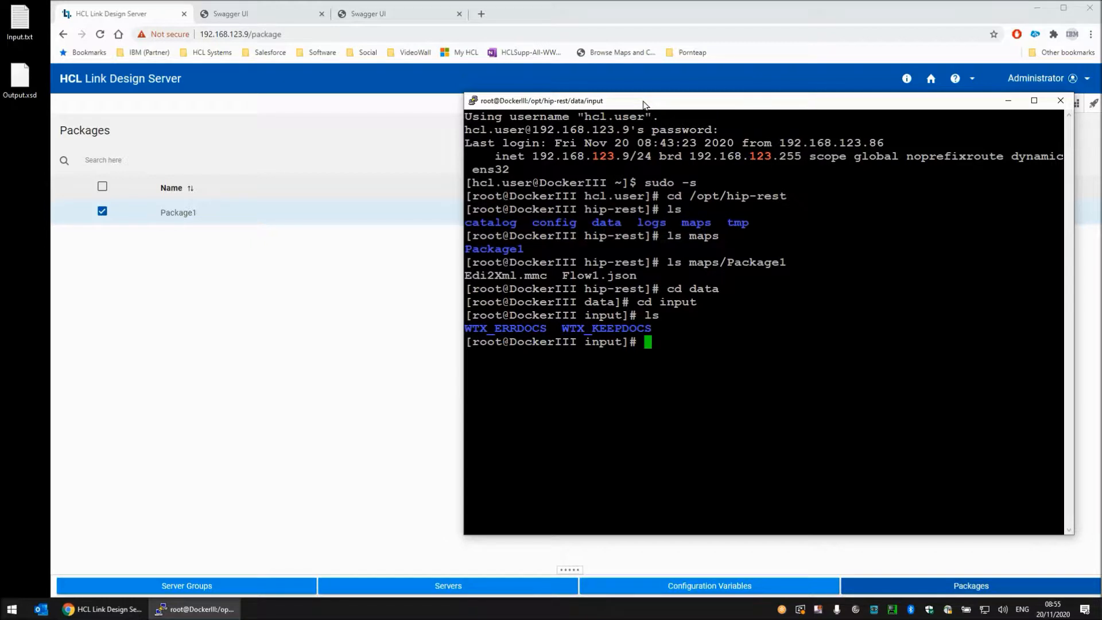
Create Test1.txt in the input directory containing "EDI: This is my data" using printf, and list the directory again
type("printf \"EDI: T")
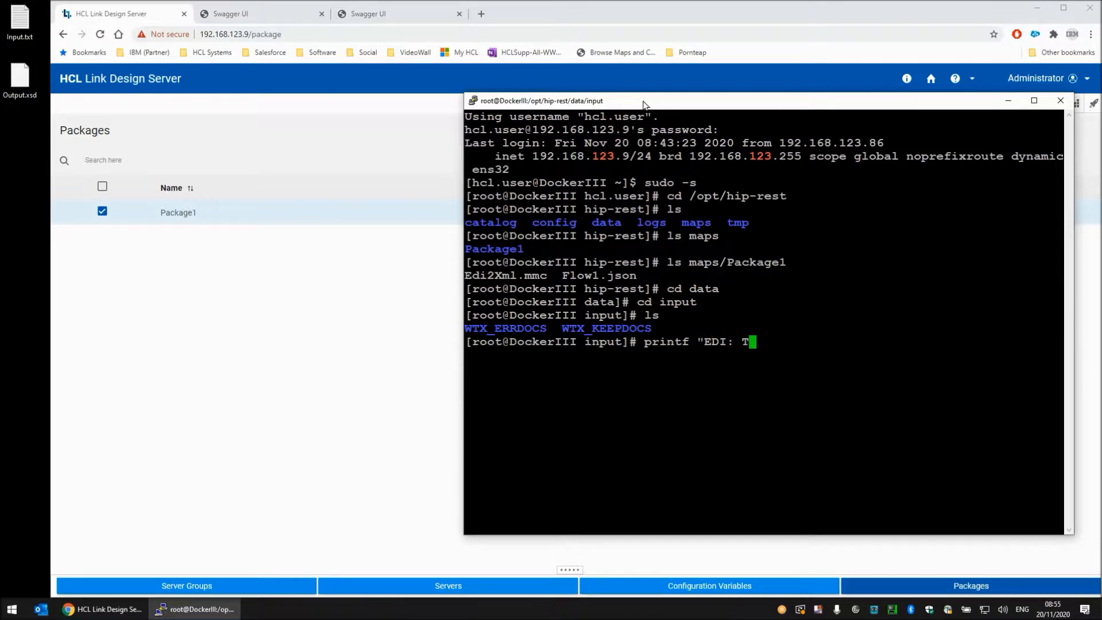
type("his is my data")
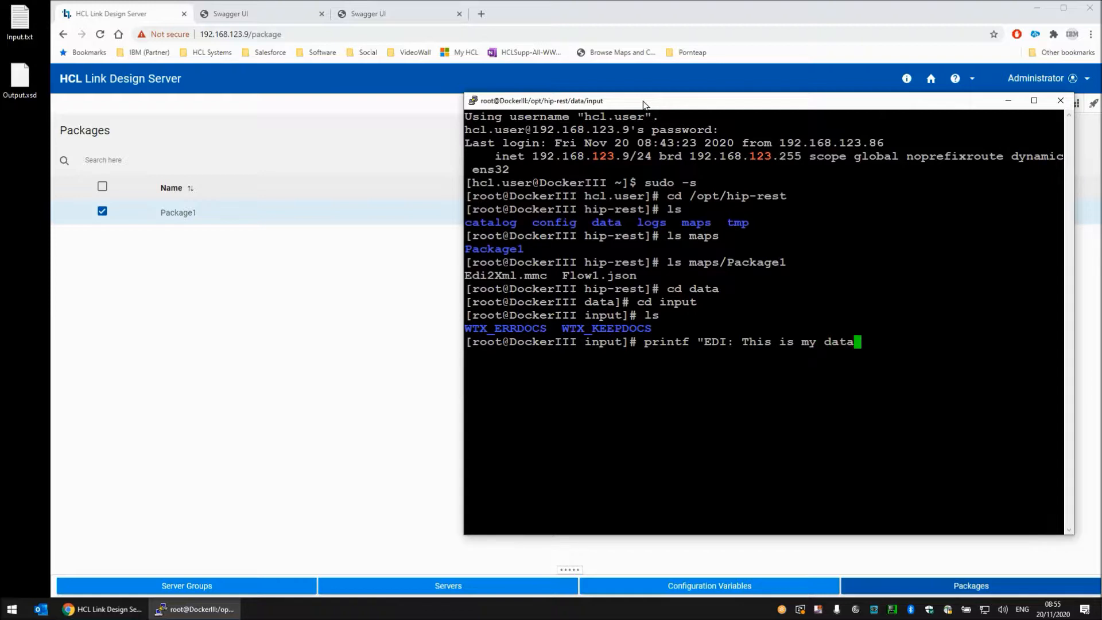
type("\" > Test1.txt")
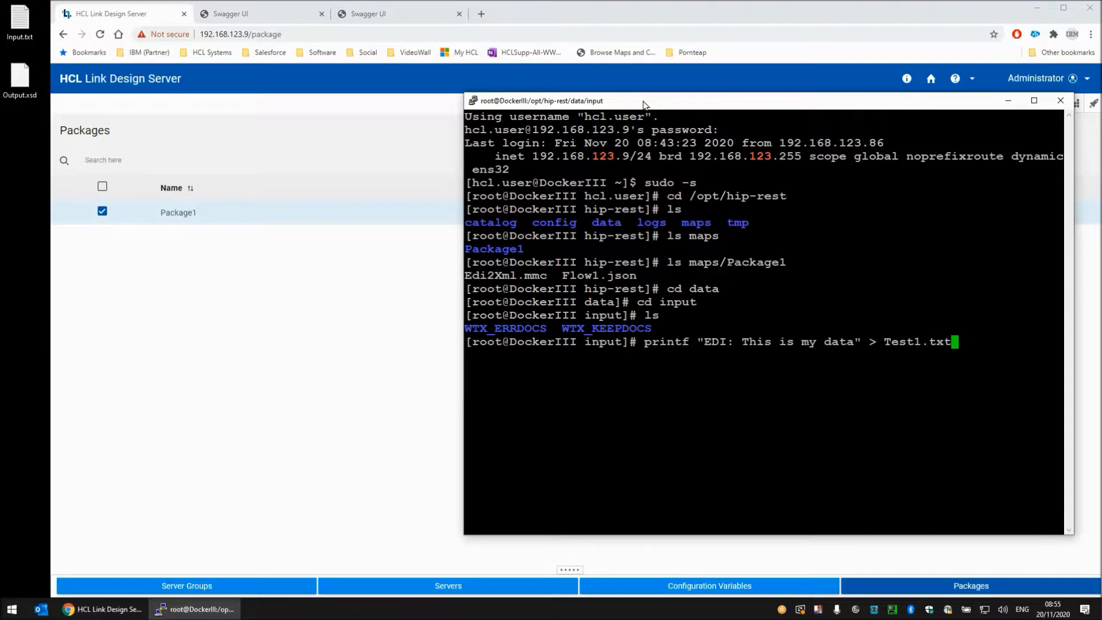
key("Return")
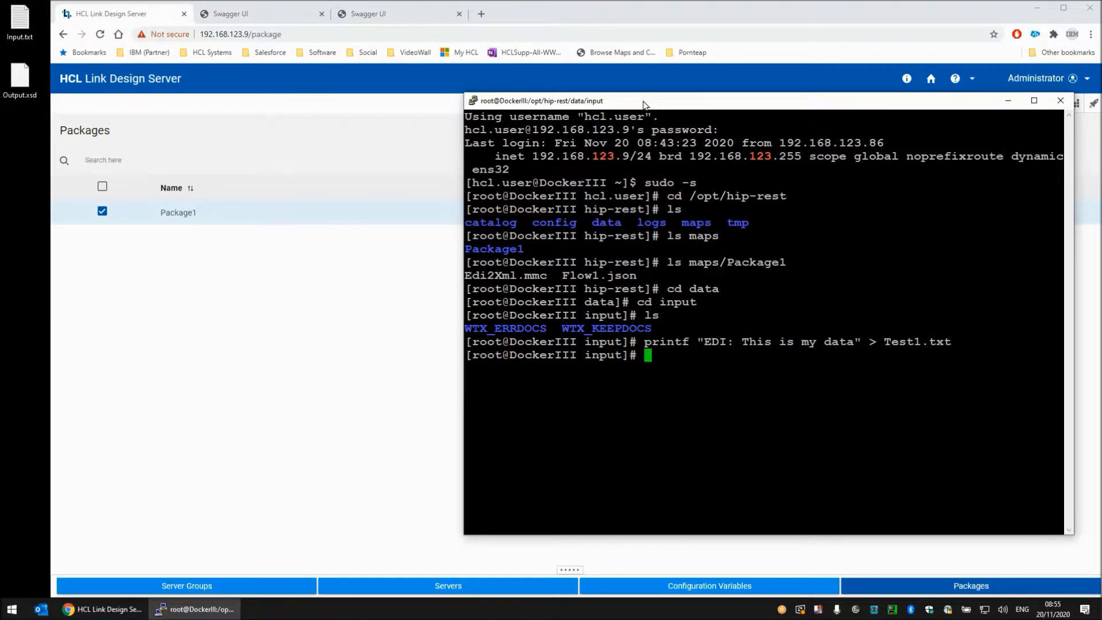
type("ls")
key("Return")
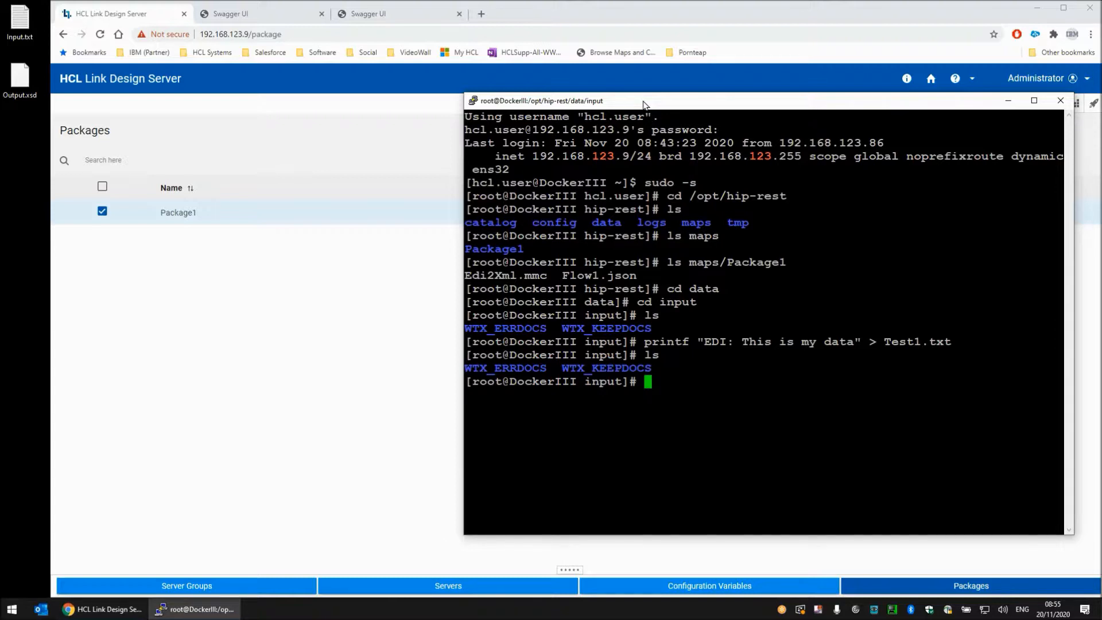
Change to the sibling output directory and list its files
type("cd ../output")
key("Return")
type("ls")
key("Return")
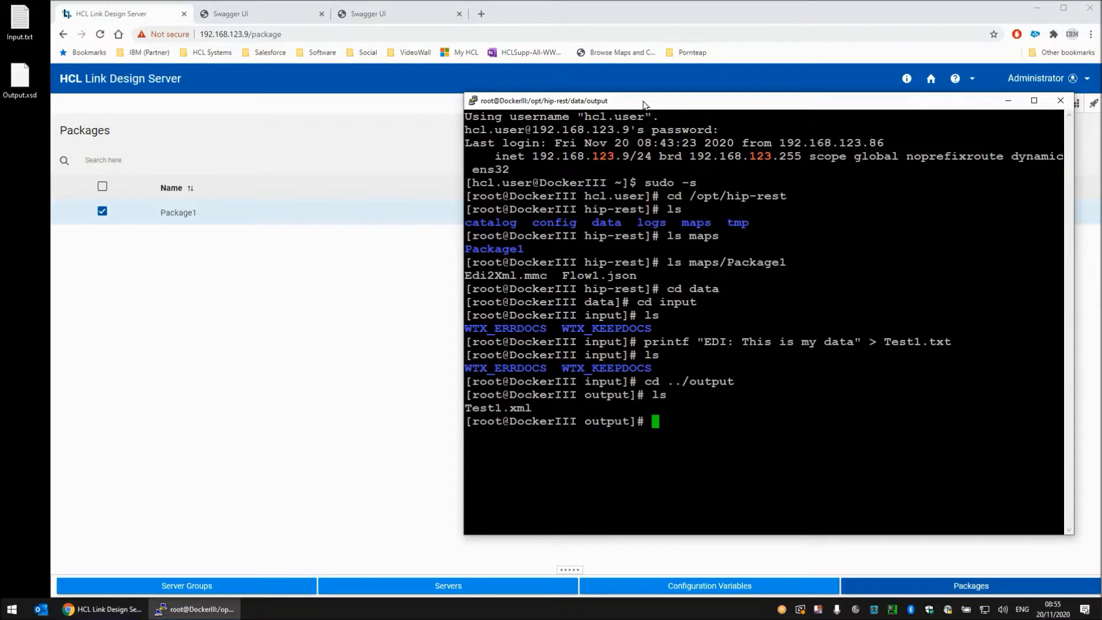
Display the contents of Test1.xml in the output directory and examine the text inside its Data element
type("cat test1.xml")
key("BackSpace")
key("BackSpace")
key("BackSpace")
key("BackSpace")
key("BackSpace")
key("BackSpace")
key("BackSpace")
key("BackSpace")
key("BackSpace")
type("Test1.xml")
key("Return")
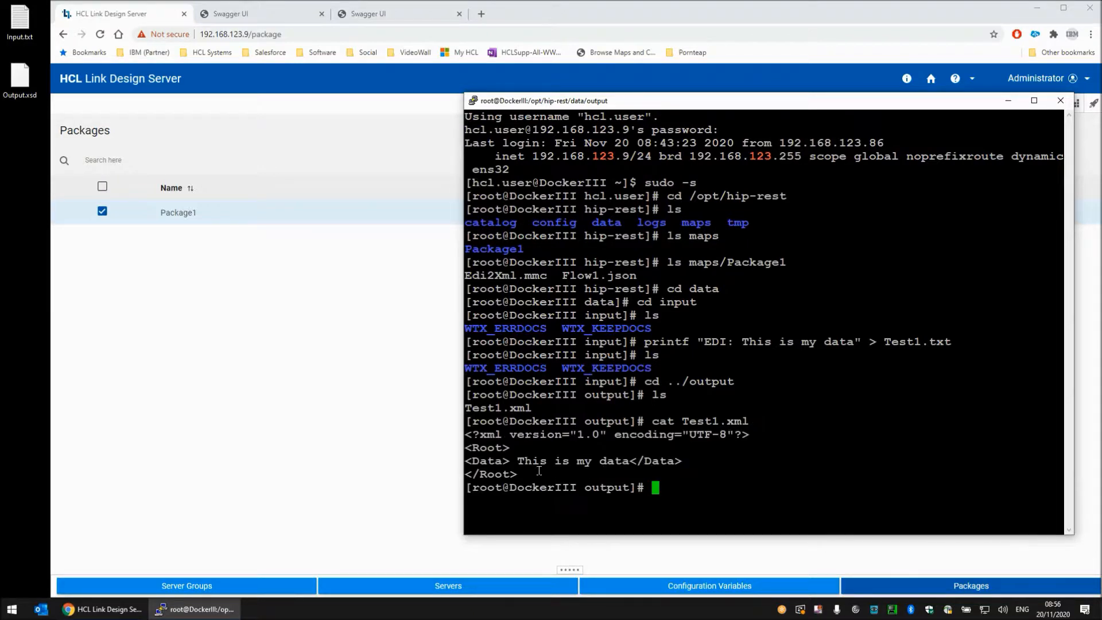
left_click_drag(518, 461, 630, 461)
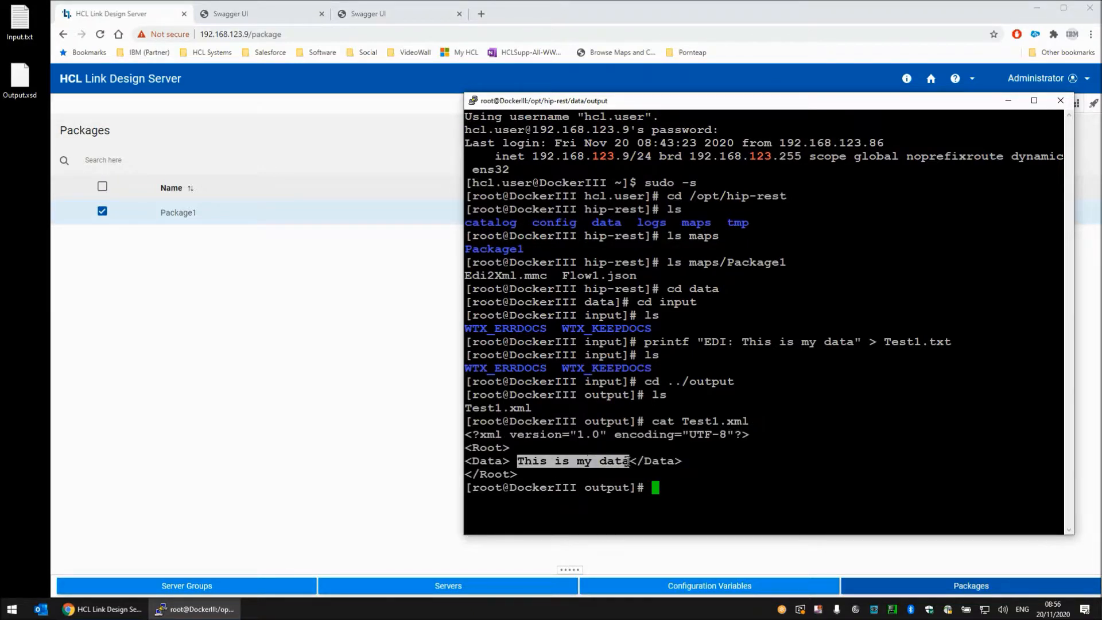
left_click(747, 466)
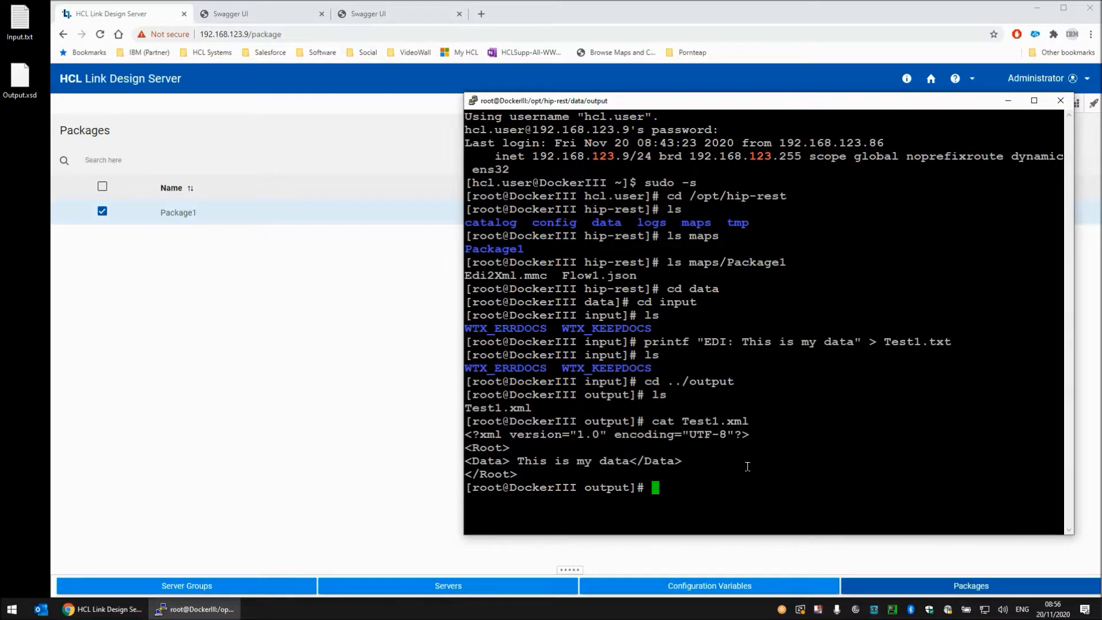
Go up to the data directory and list the contents of its logs directory
type("cd ../")
key("BackSpace")
key("Return")
type("ls logs")
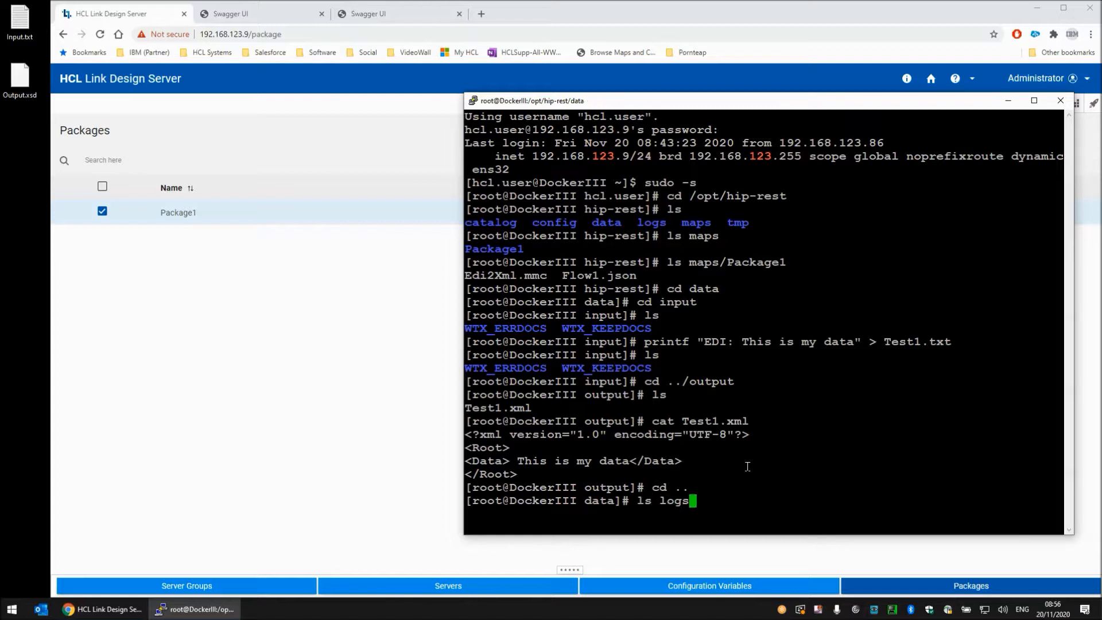
key("Return")
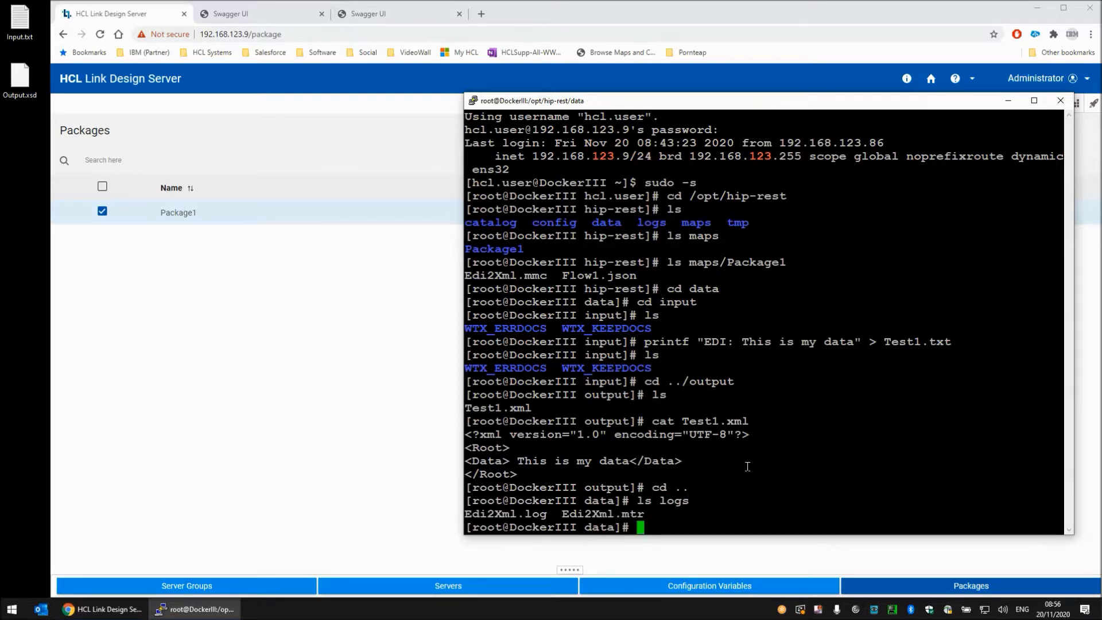
Return to the output directory and list its files before the invalid-input test
type("cd inp")
key("BackSpace")
key("BackSpace")
key("BackSpace")
type("output")
key("Return")
type("ls")
key("Return")
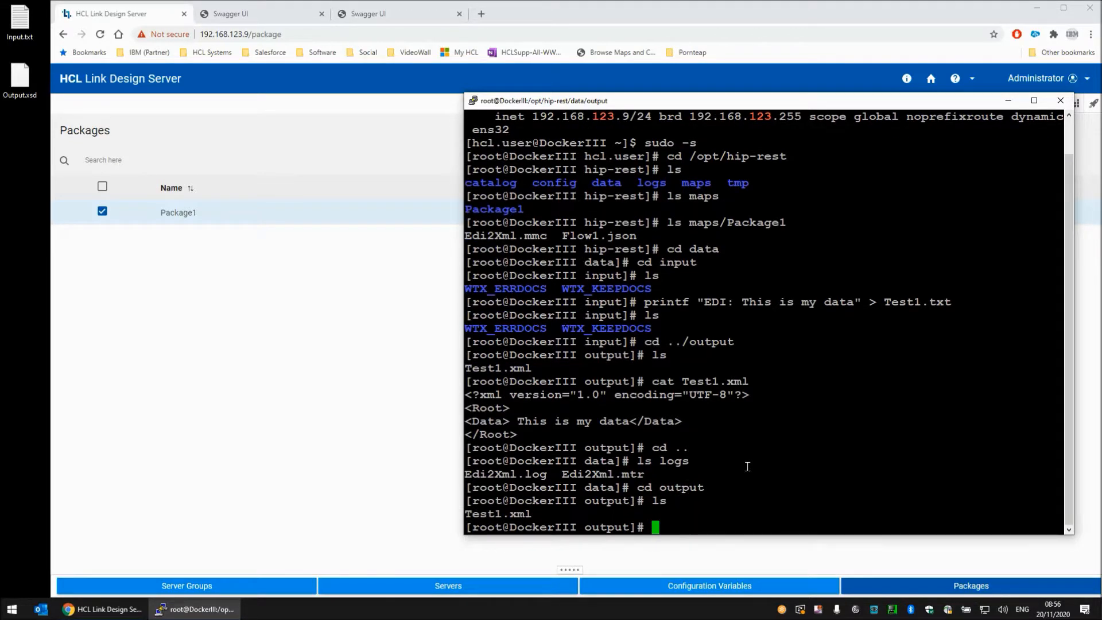
Write "This is garbage" to ../input/Test2.txt with printf as invalid input, and list the output directory
type("printf \"This is garbage\"")
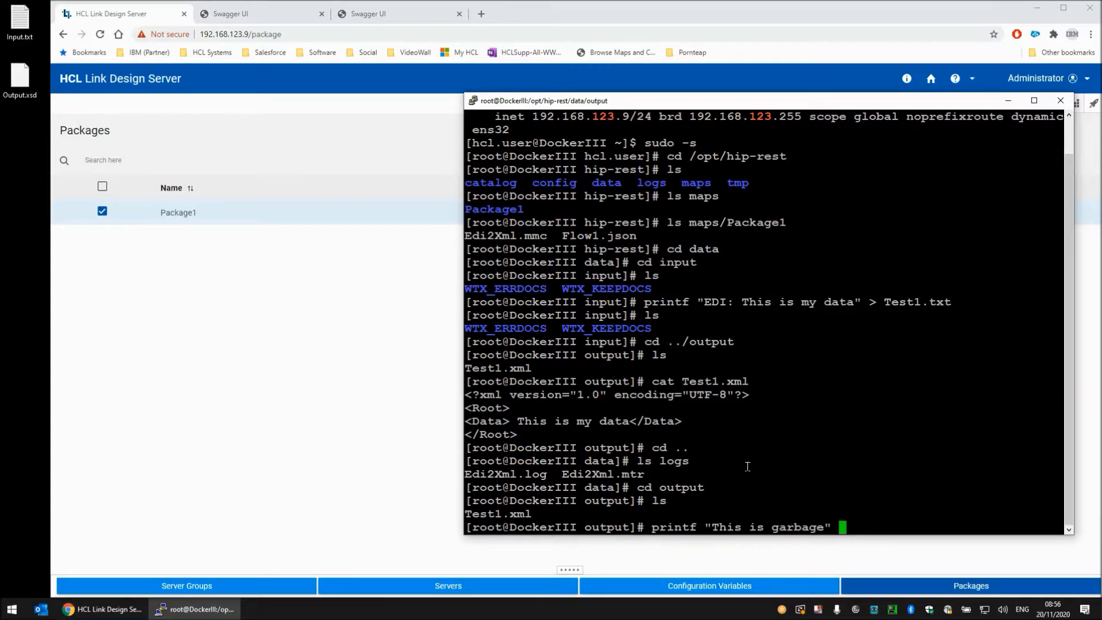
type(" > ../input/Test2.txt")
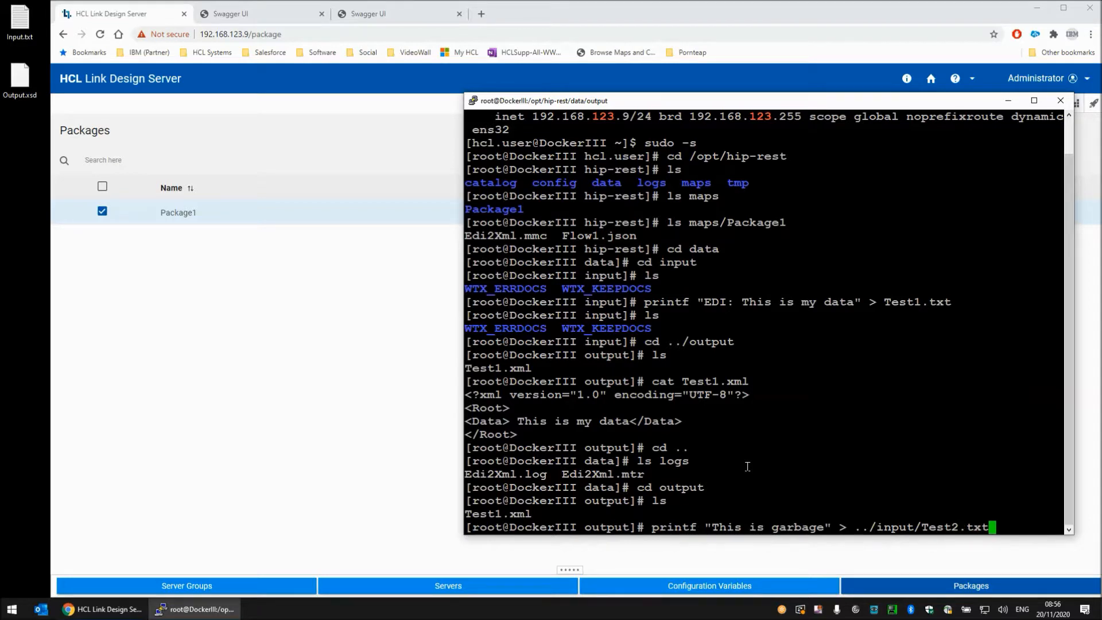
key("Return")
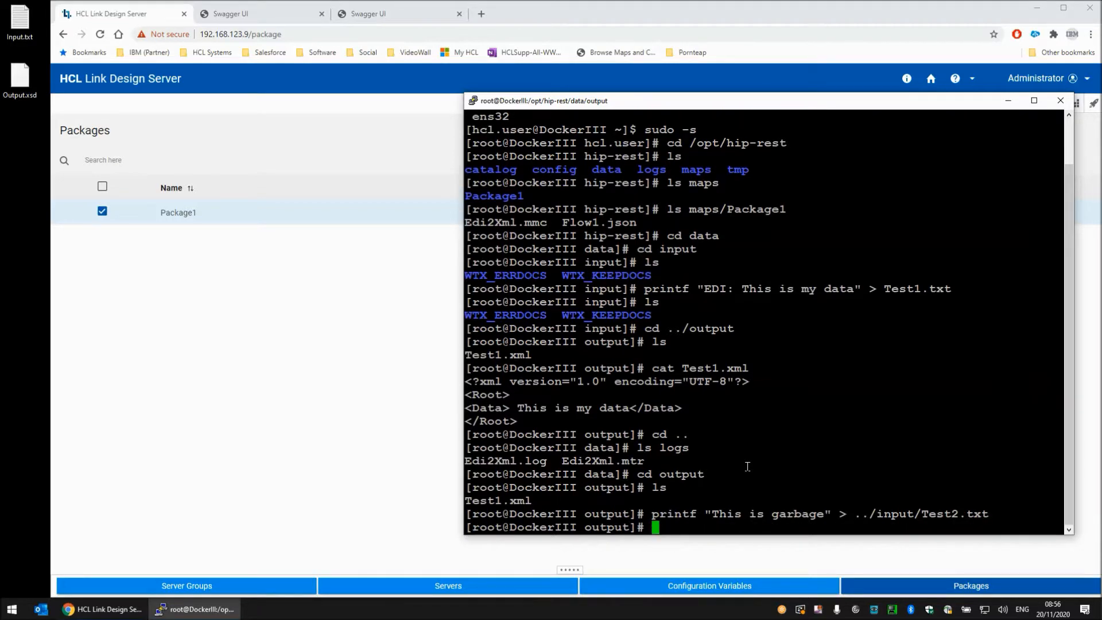
type("ls")
key("Return")
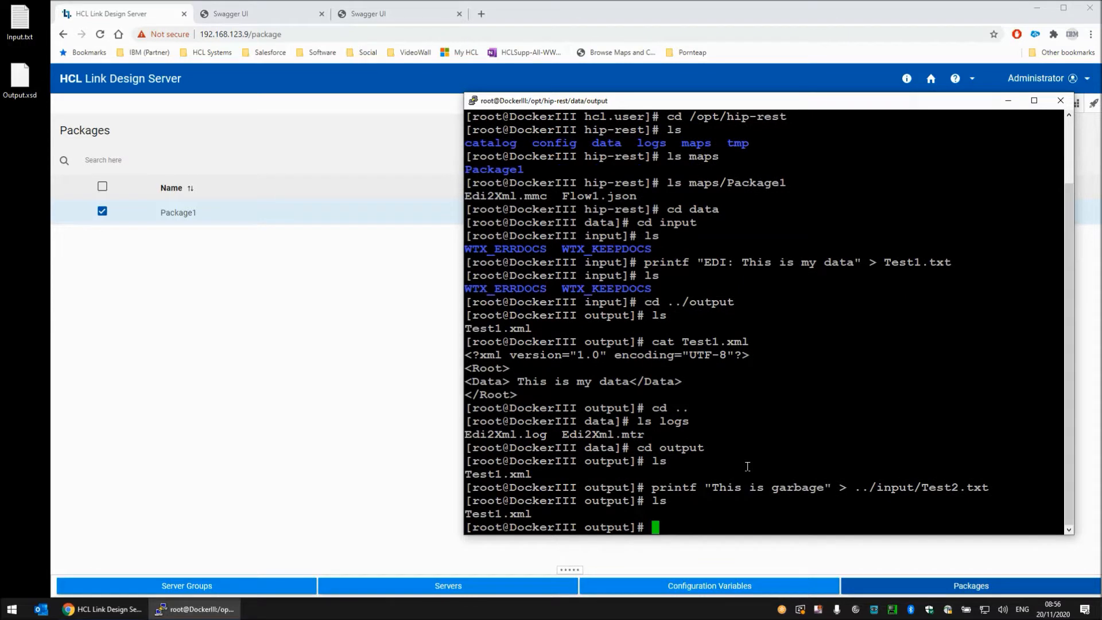
Change to the logs directory, display all .log files and examine the execution summary message for Test2.txt
type("cd ../logs")
key("Return")
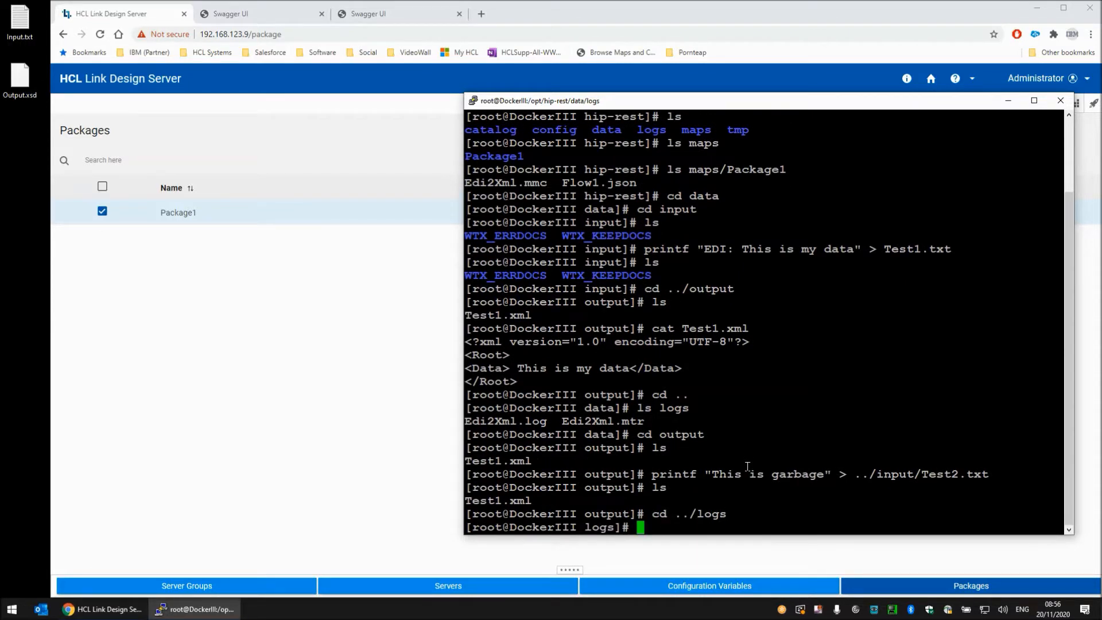
type("cat *.log")
key("Return")
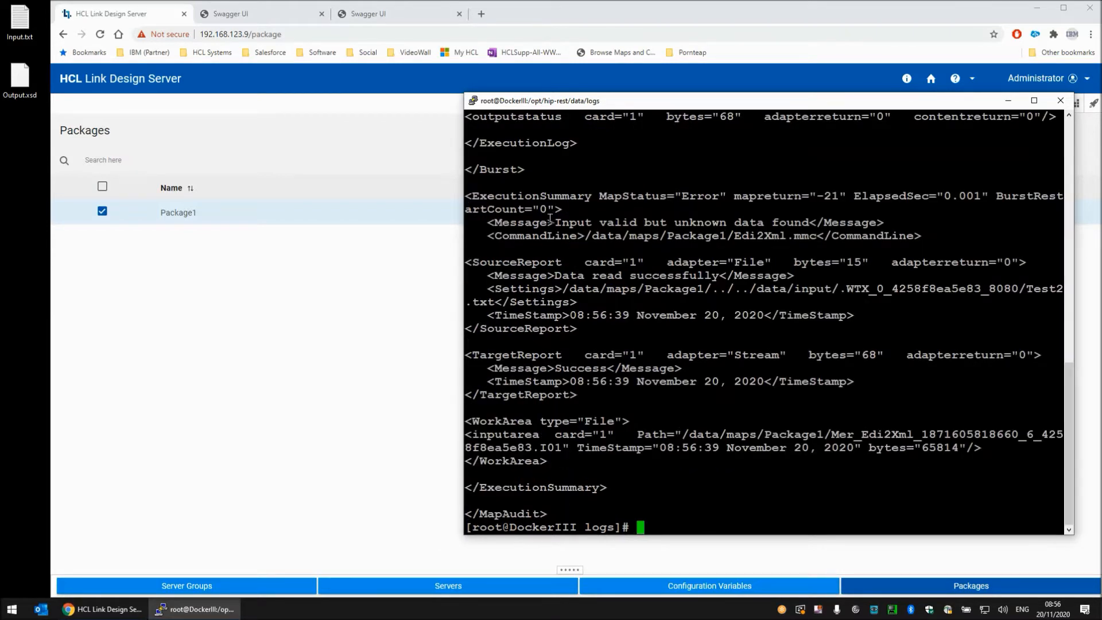
left_click_drag(548, 222, 841, 224)
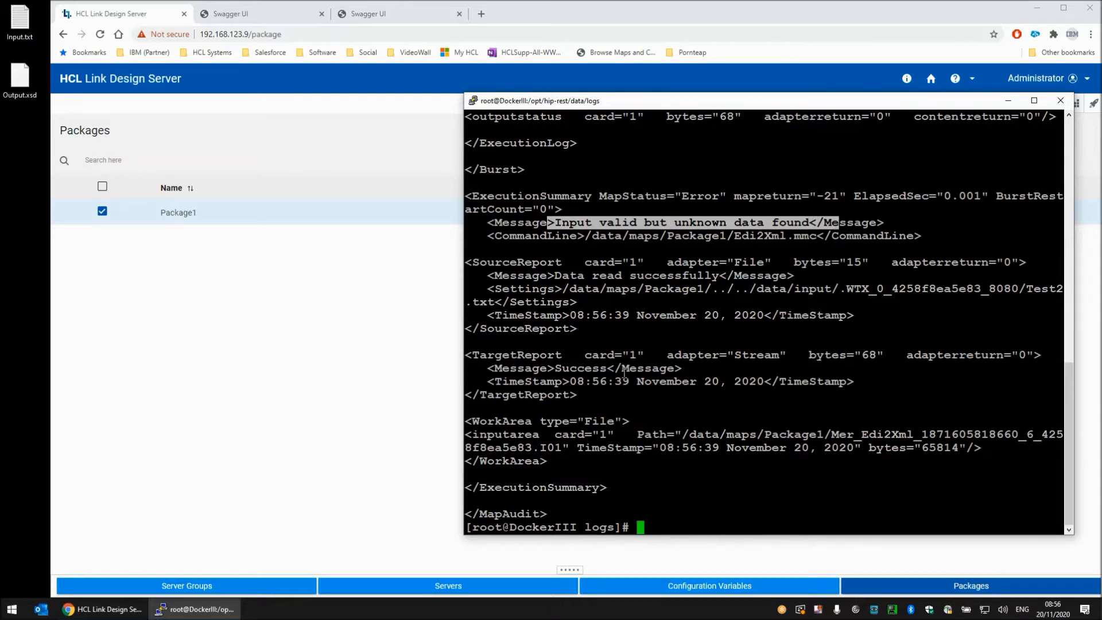
Display the map trace file (*mtr) and examine its validation message about the garbage input
type("cat *mtr")
key("Return")
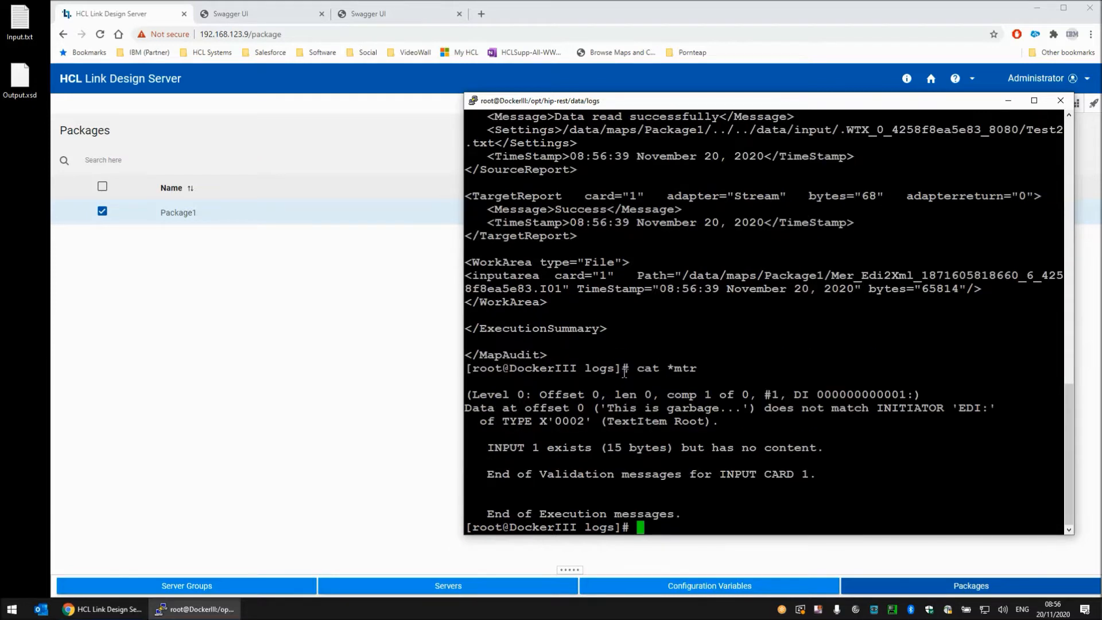
left_click_drag(601, 407, 996, 407)
Change to the input directory and list its contents and those of WTX_ERRDOCS to check for the rejected file
type("cd ")
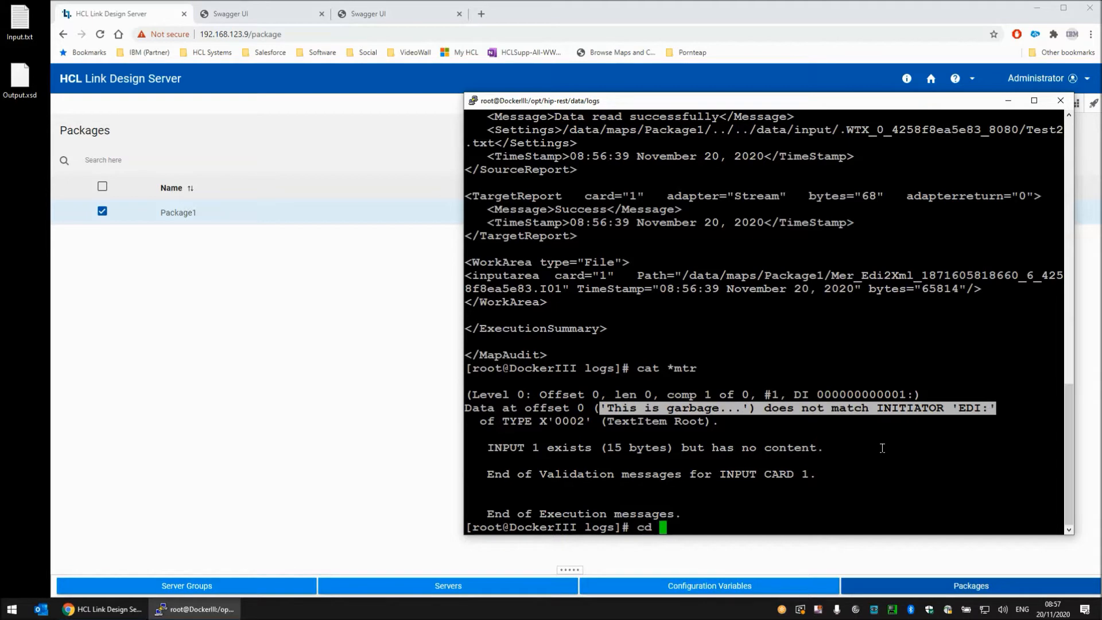
type("../input/")
key("Return")
type("ls")
key("Return")
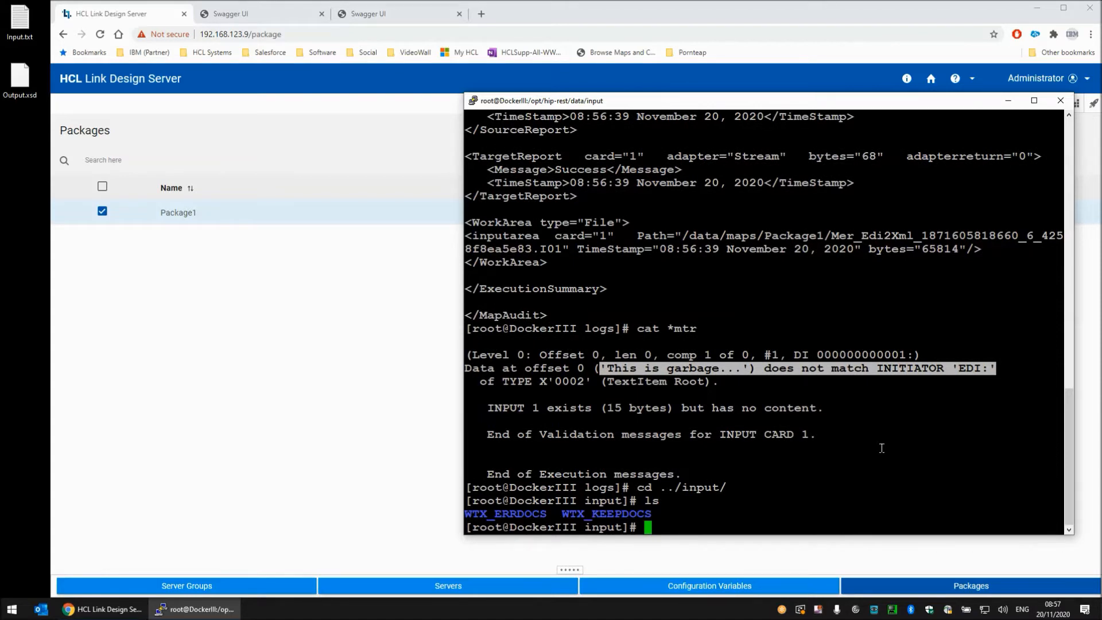
type("ls WTX_E")
key("Tab")
key("Return")
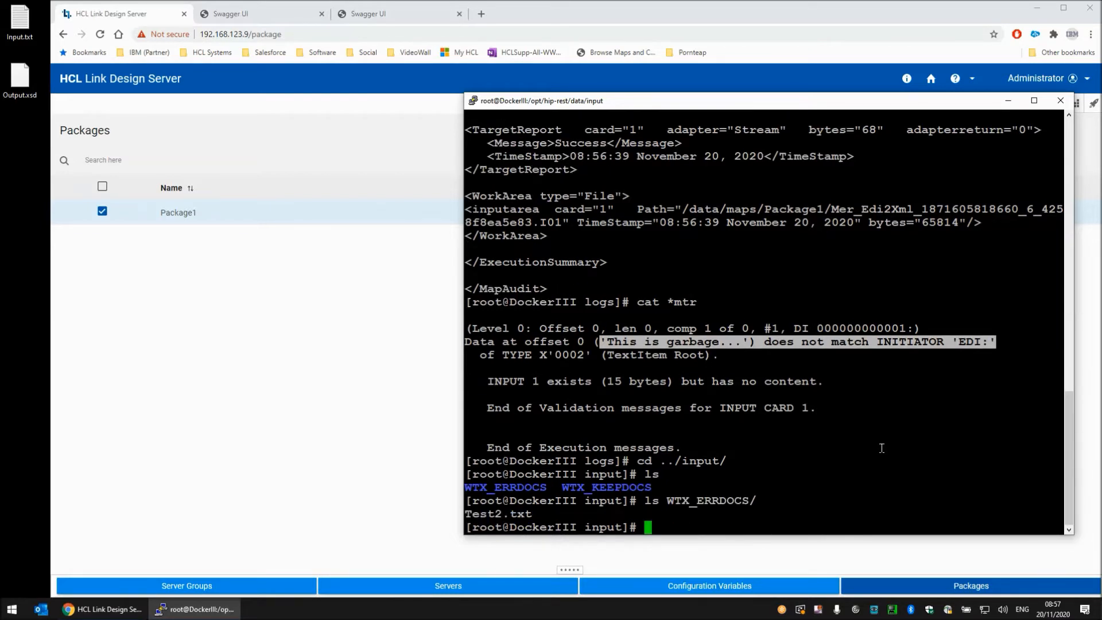